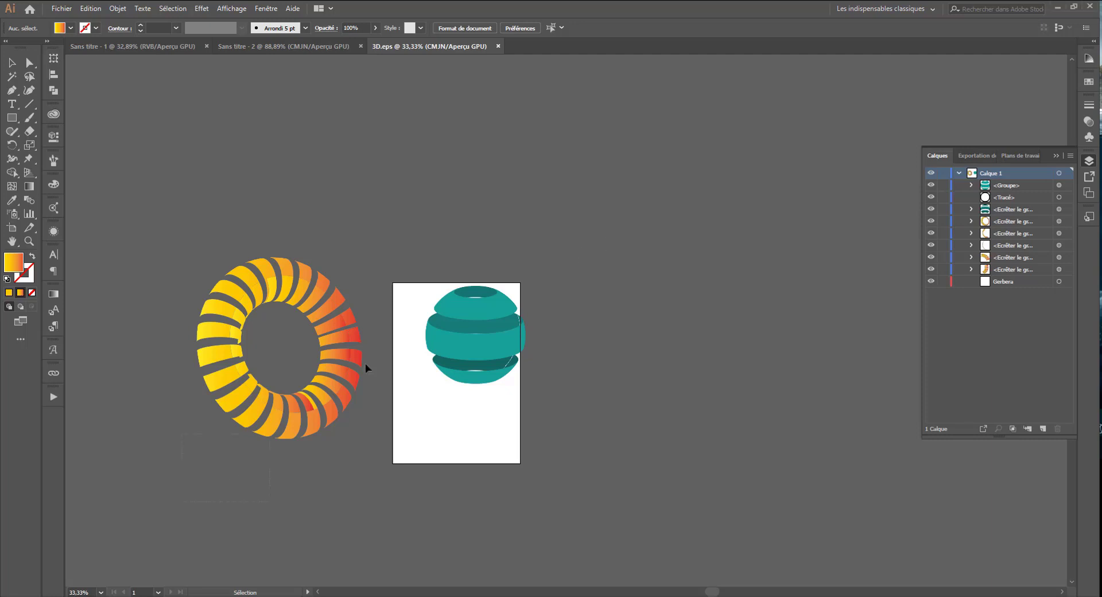
key(ctrl+a)
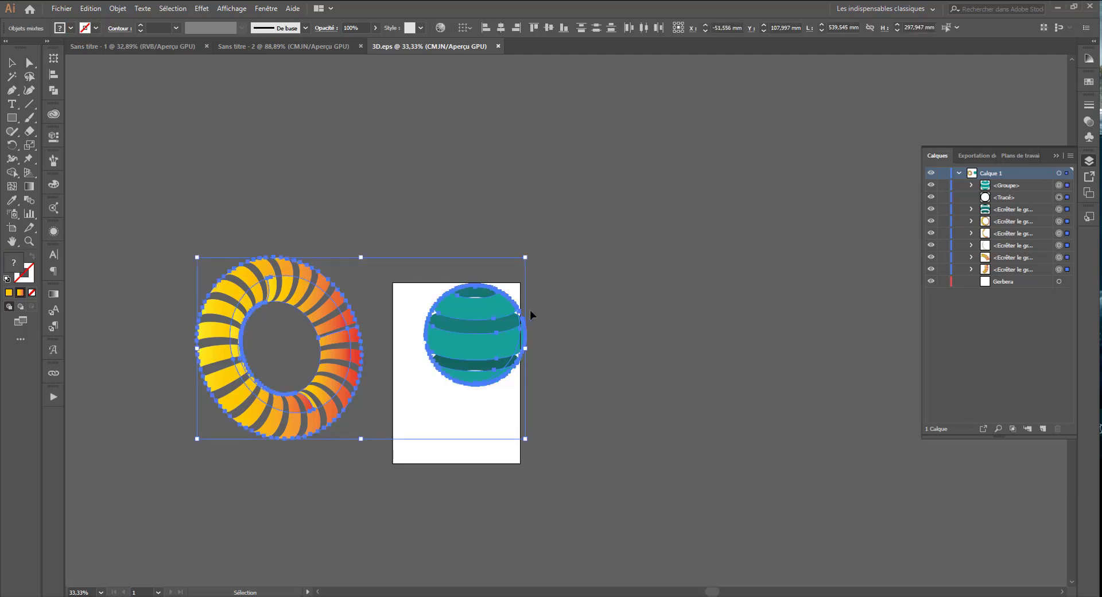
click(587, 253)
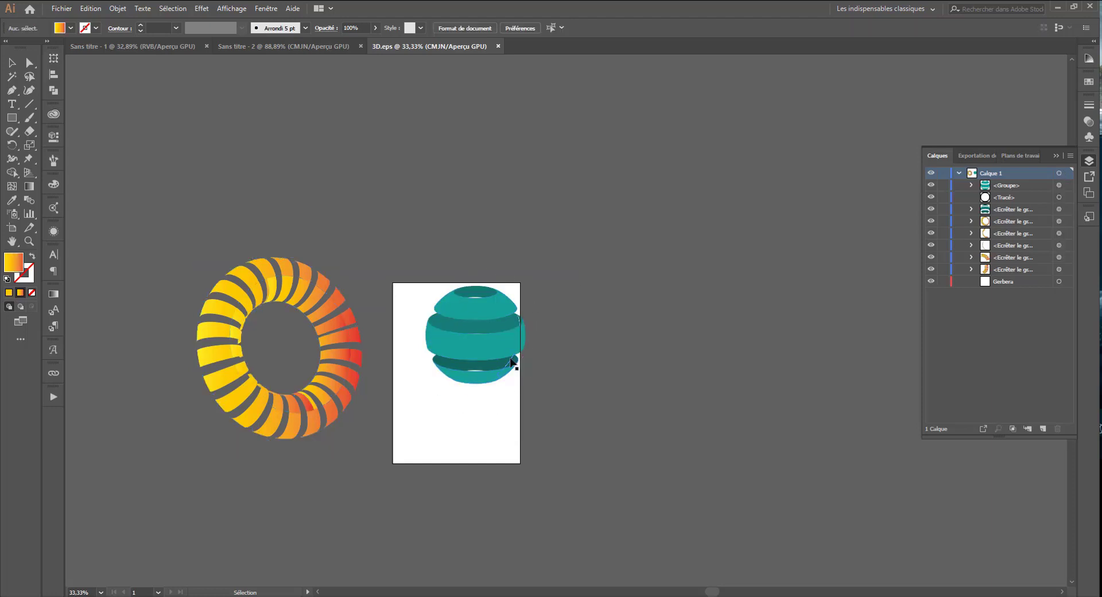
key(ctrl+plus)
drag(444, 420, 552, 383)
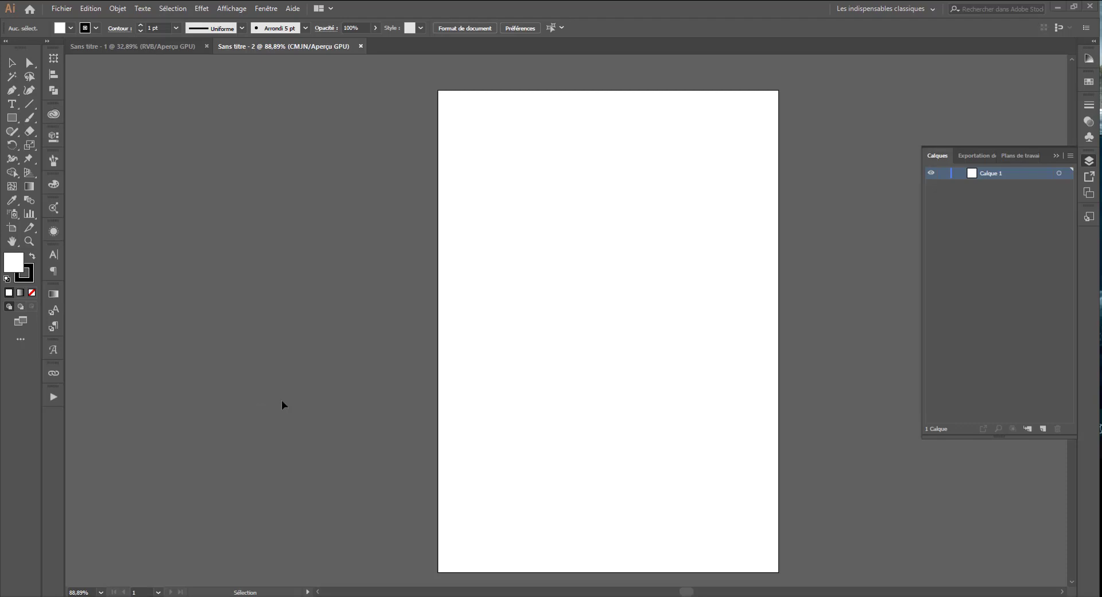
Bring up the document's symbol collection
click(387, 285)
drag(688, 591, 701, 593)
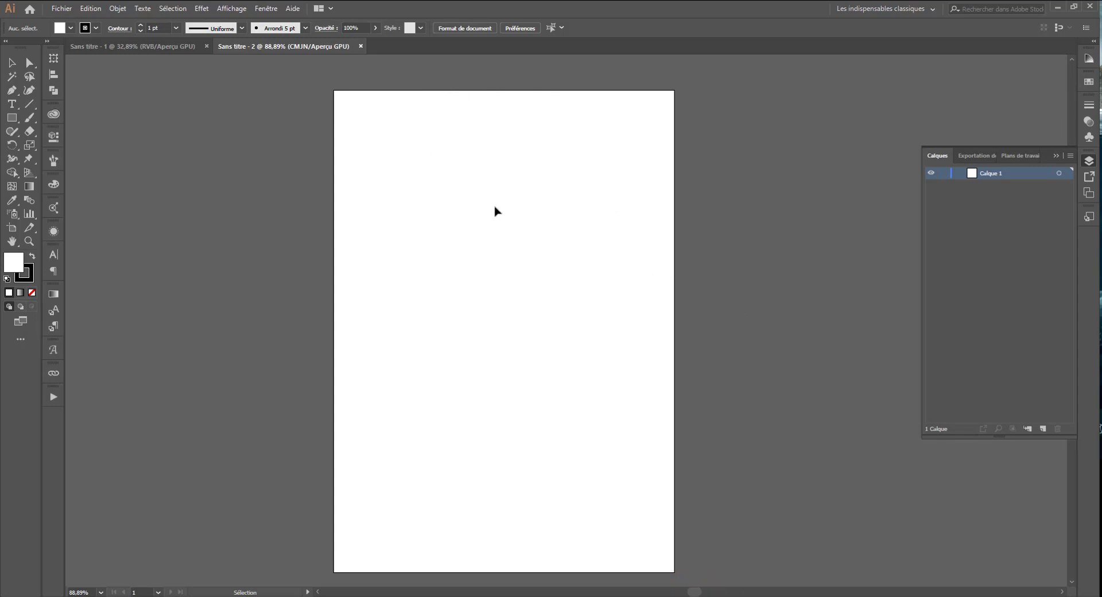
click(265, 8)
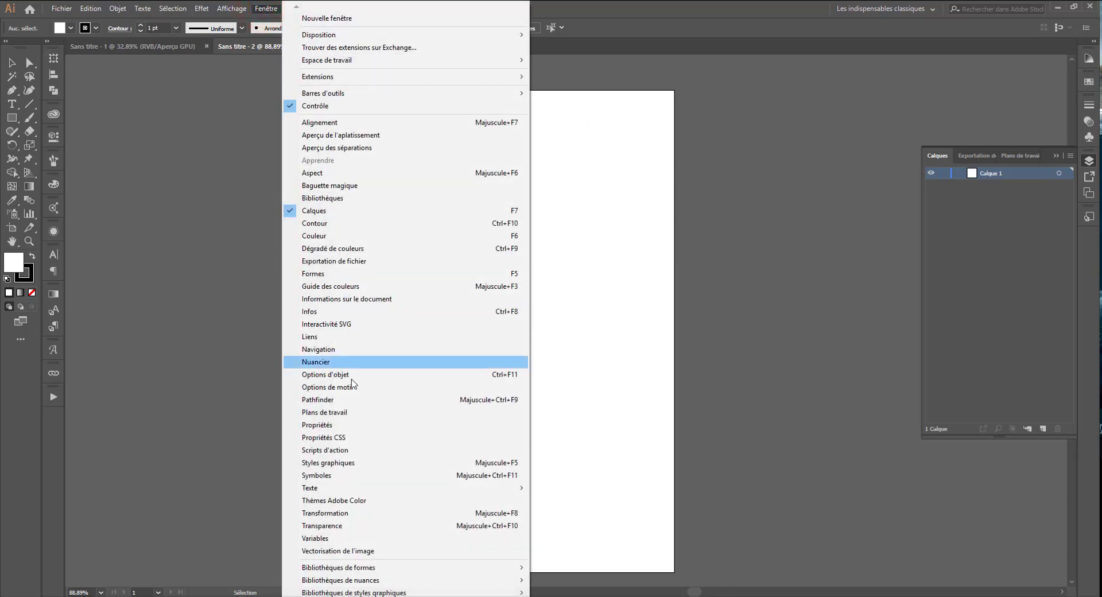
click(337, 475)
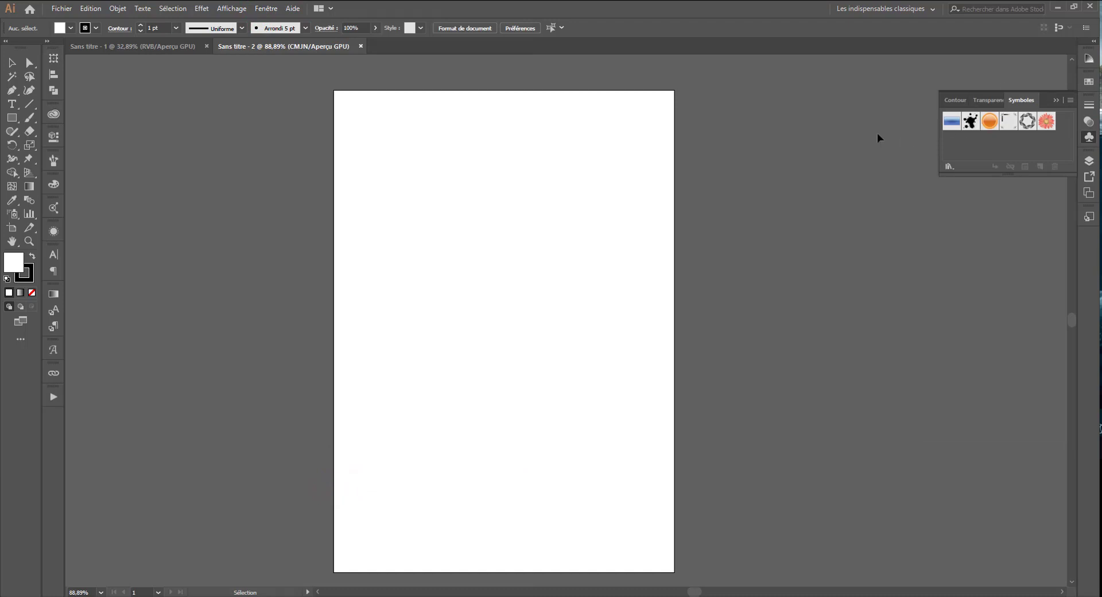
Draw a black rectangle without stroke, about 159 mm wide and 7 mm high, near the top of the page
click(24, 273)
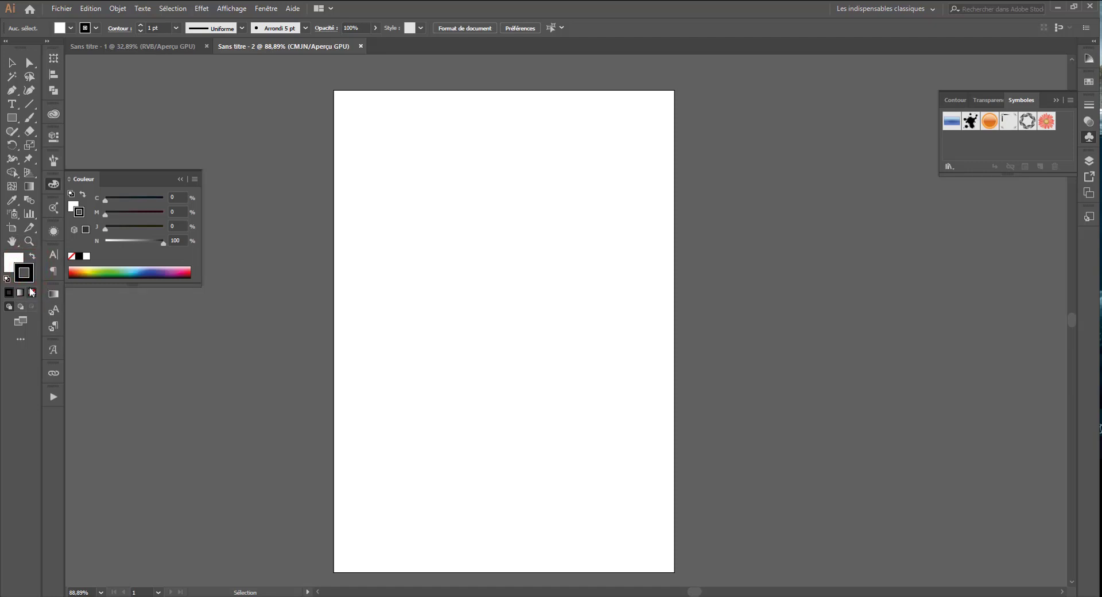
click(32, 292)
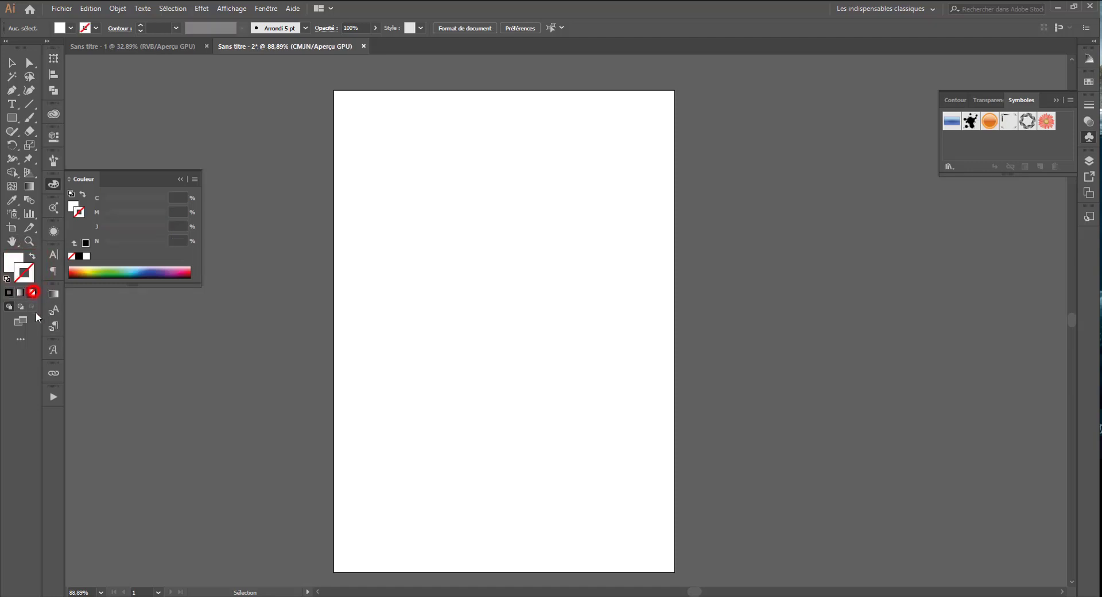
click(11, 265)
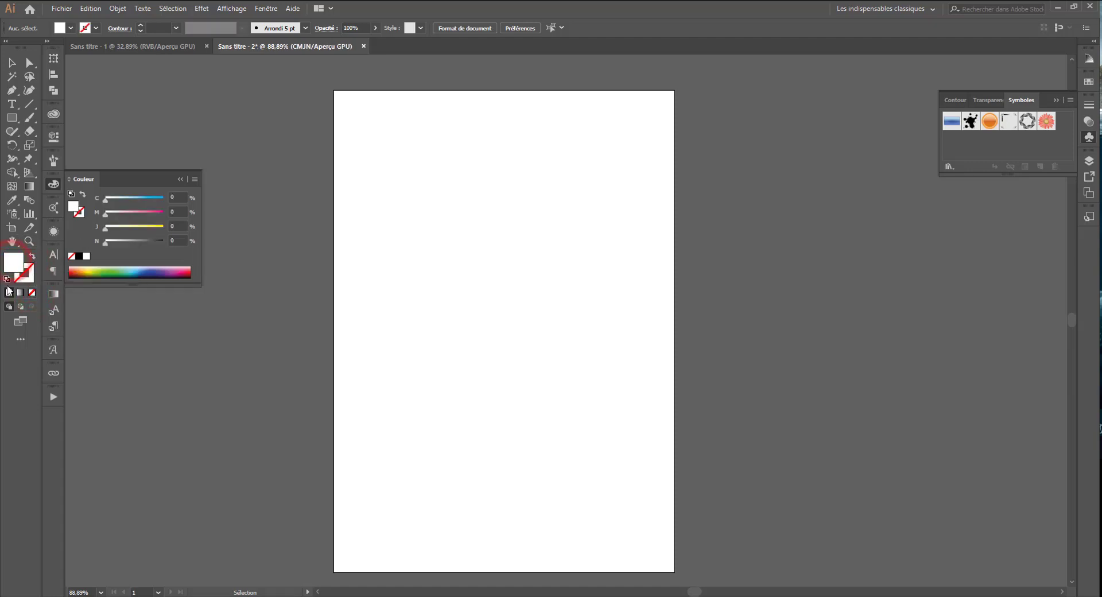
click(11, 118)
click(79, 256)
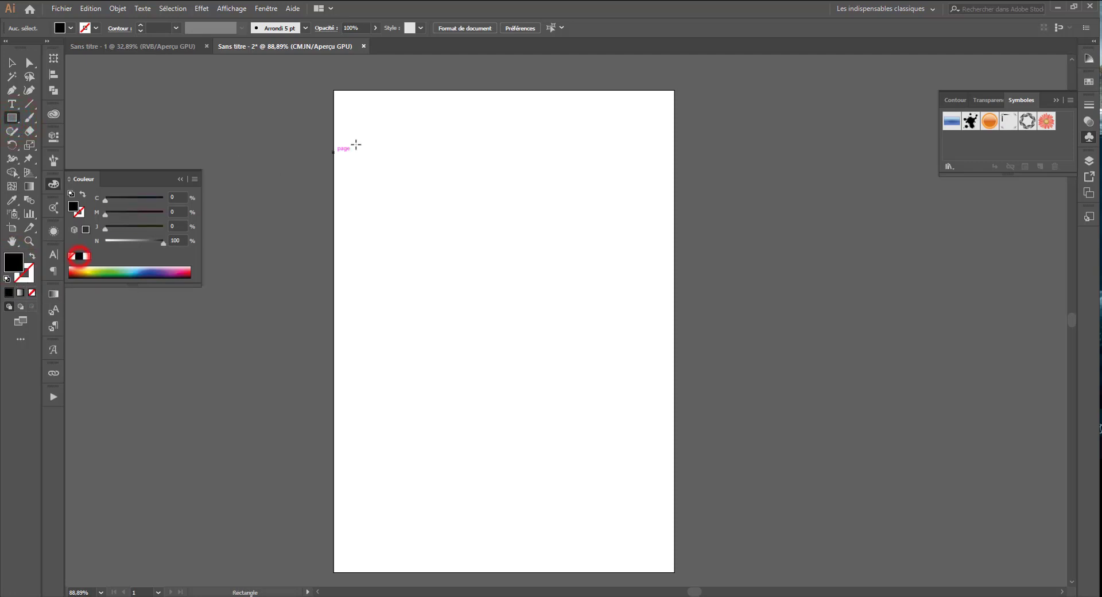
drag(351, 148, 610, 159)
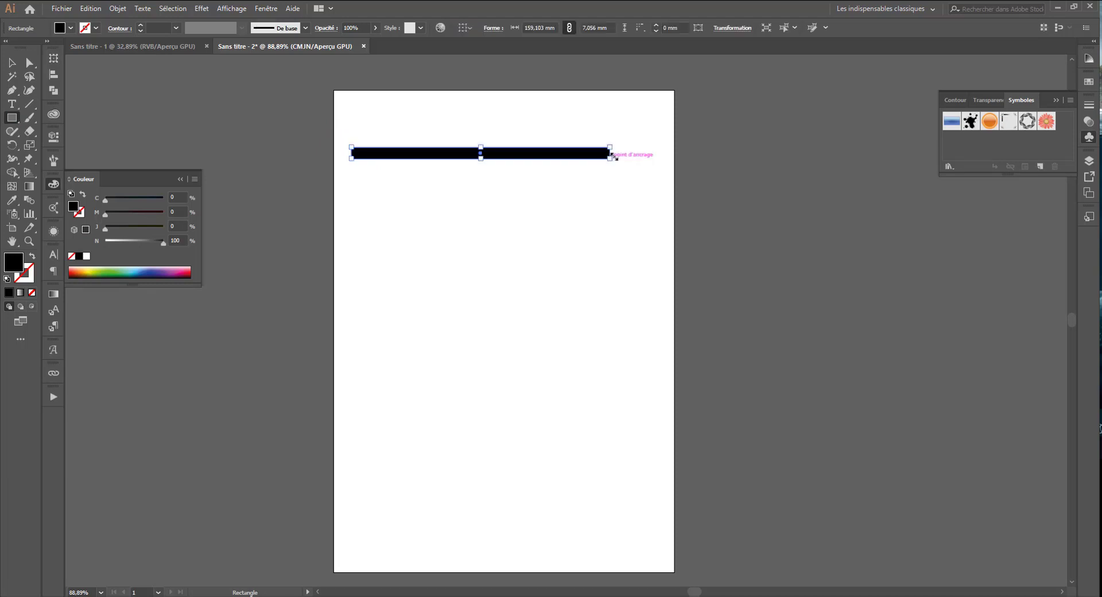
Duplicate the black bar downward to get four stacked bars and distribute them evenly by their vertical centres
click(12, 62)
drag(426, 161, 422, 230)
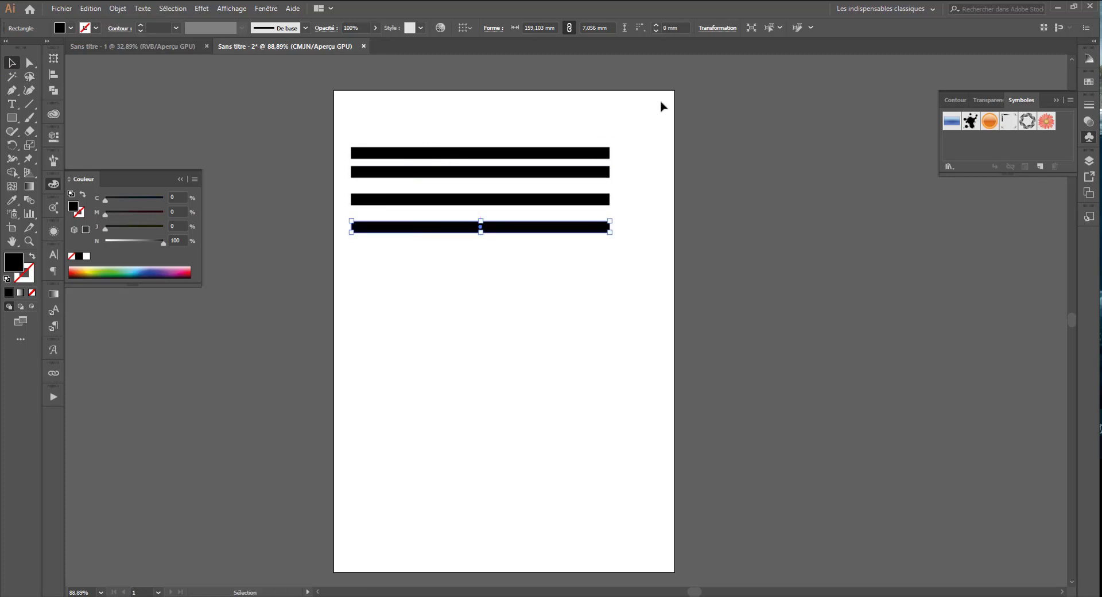
drag(659, 103, 439, 264)
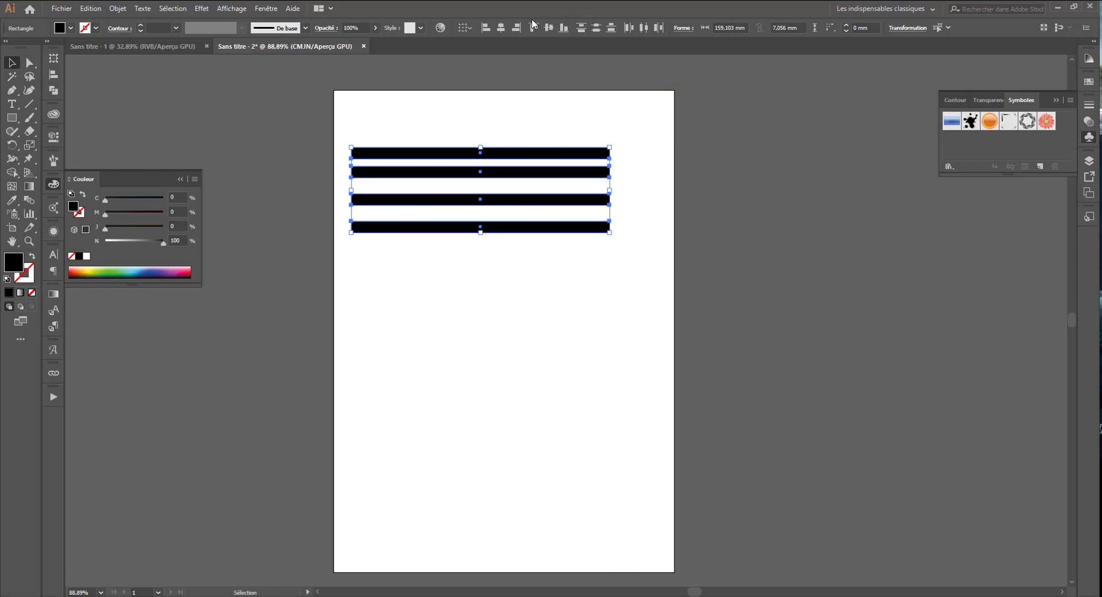
click(596, 28)
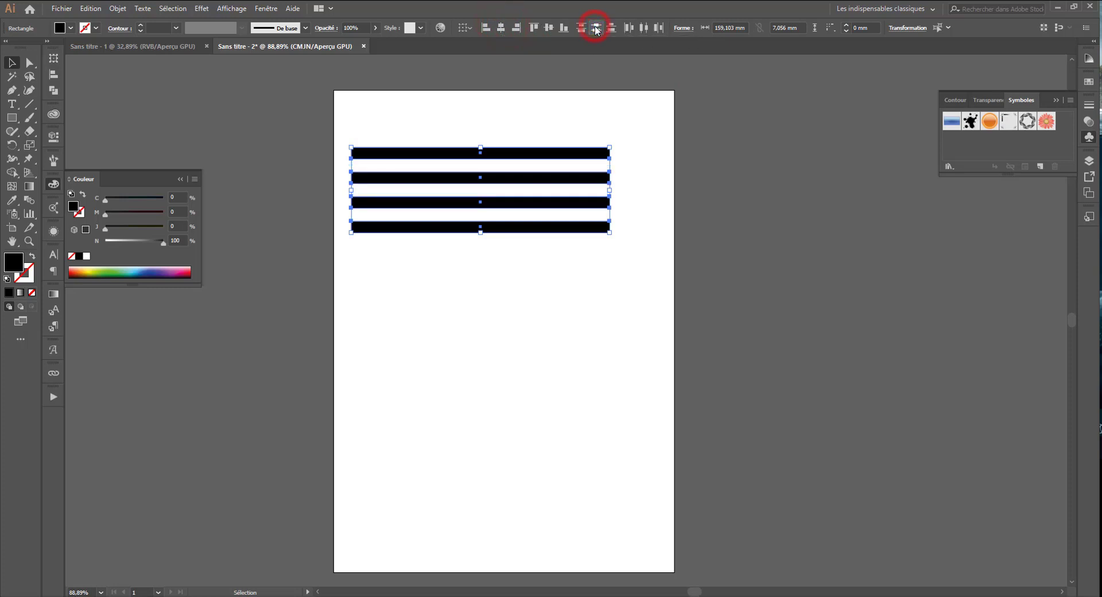
click(682, 184)
Save the four black bars as a new dynamic symbol named "ligne"
drag(649, 98, 194, 386)
drag(411, 180, 982, 150)
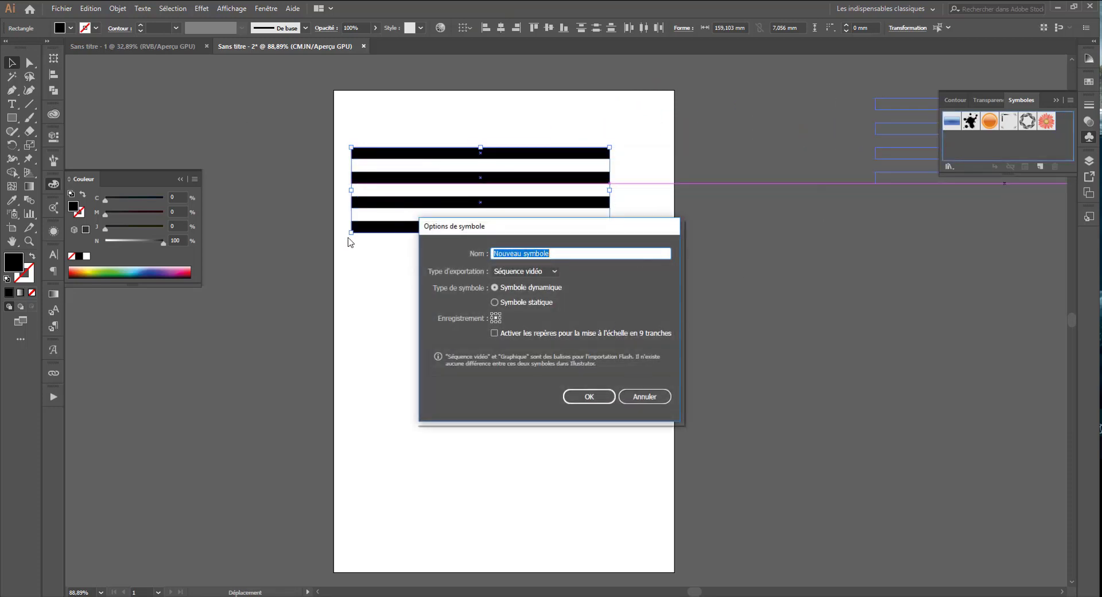
text(ligne)
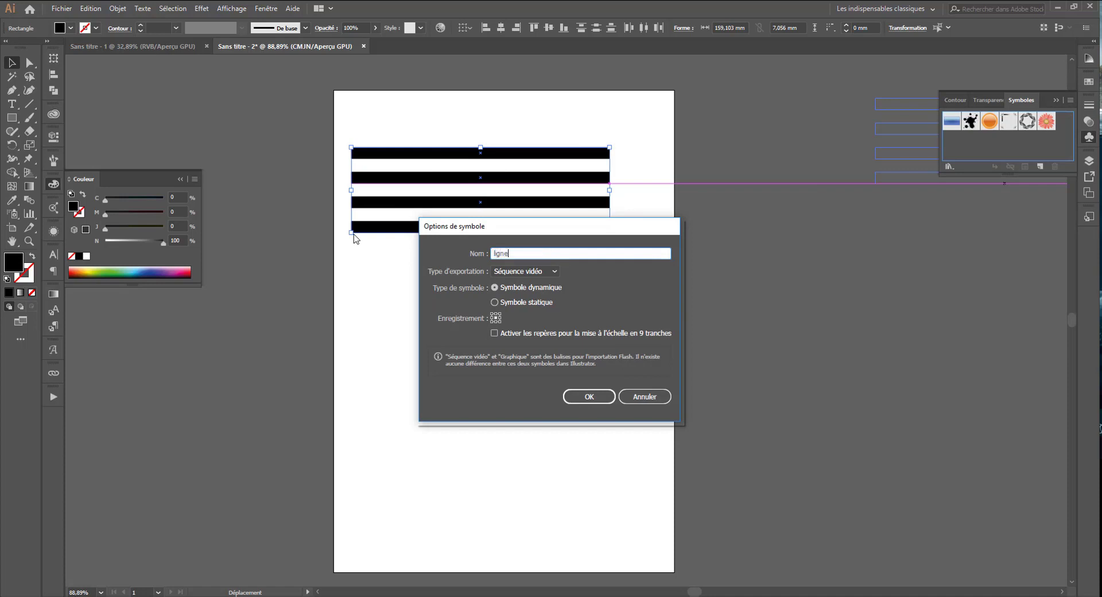
click(577, 400)
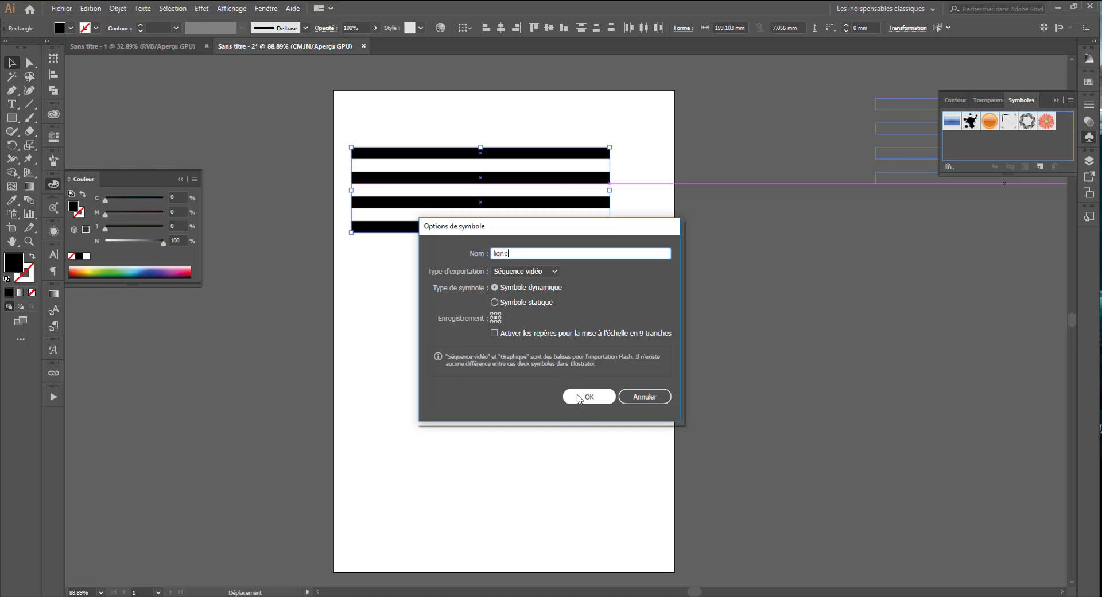
click(578, 396)
Delete the four original black bars from the page
click(544, 353)
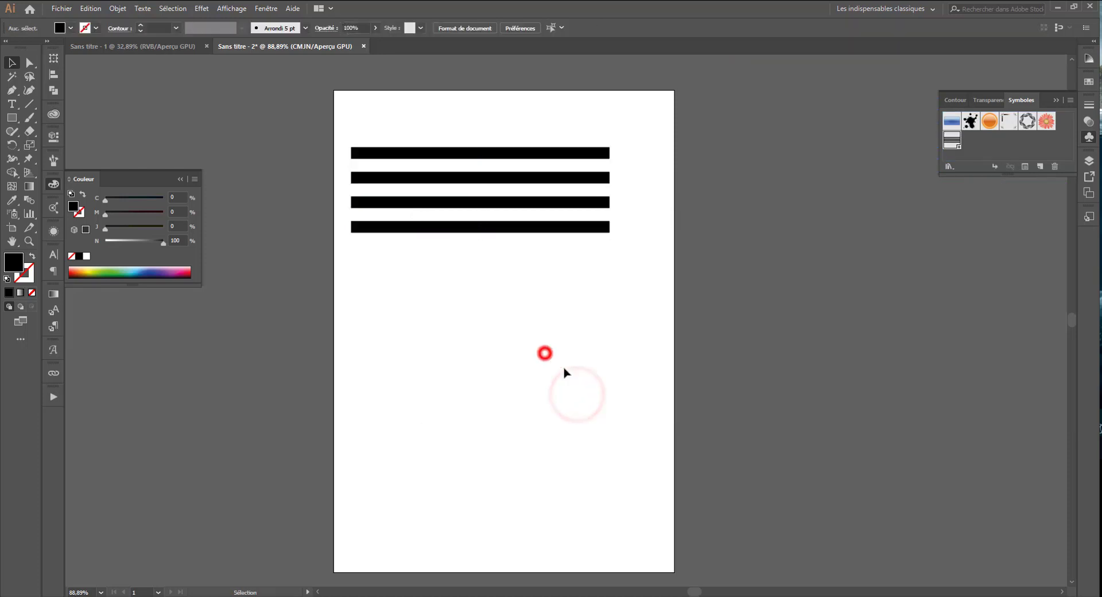
drag(663, 340, 343, 48)
key(Delete)
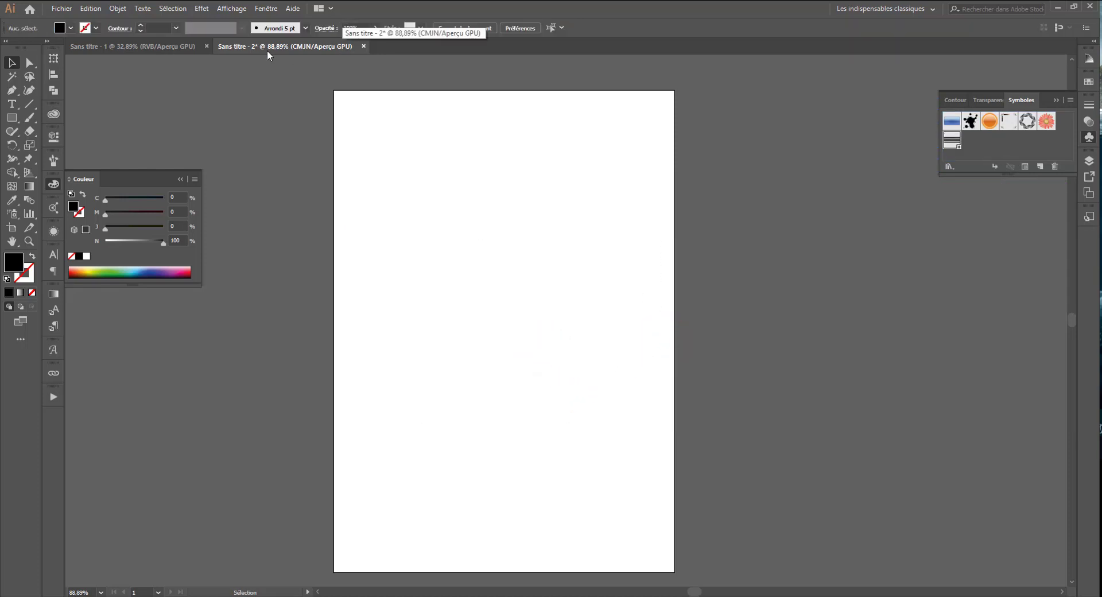
Draw a circle about 42 mm in diameter at the page's upper left and fill it with medium green
drag(11, 117, 65, 145)
drag(420, 147, 355, 211)
click(117, 268)
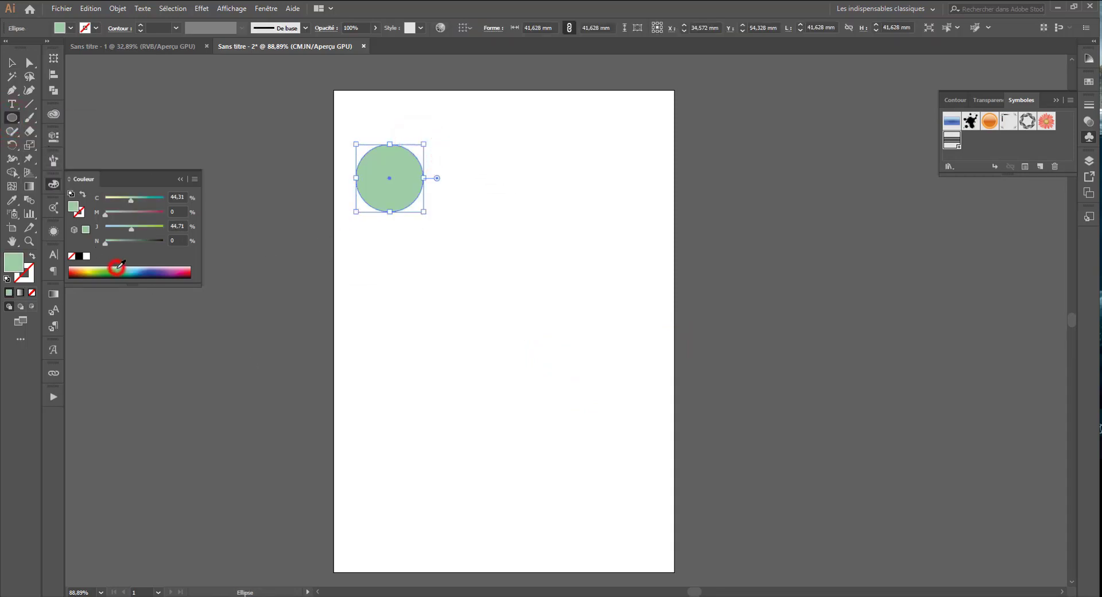
click(116, 272)
click(121, 269)
click(115, 270)
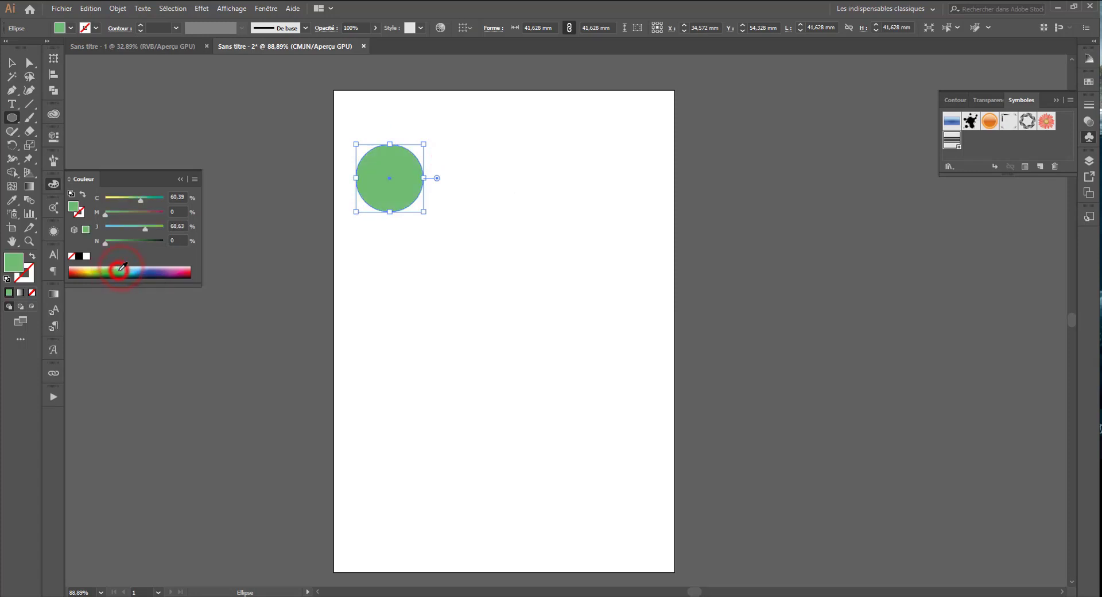
Draw a second circle about 56 mm in diameter at the page's upper right and turn it turquoise with yellow at 23%
drag(637, 137, 547, 226)
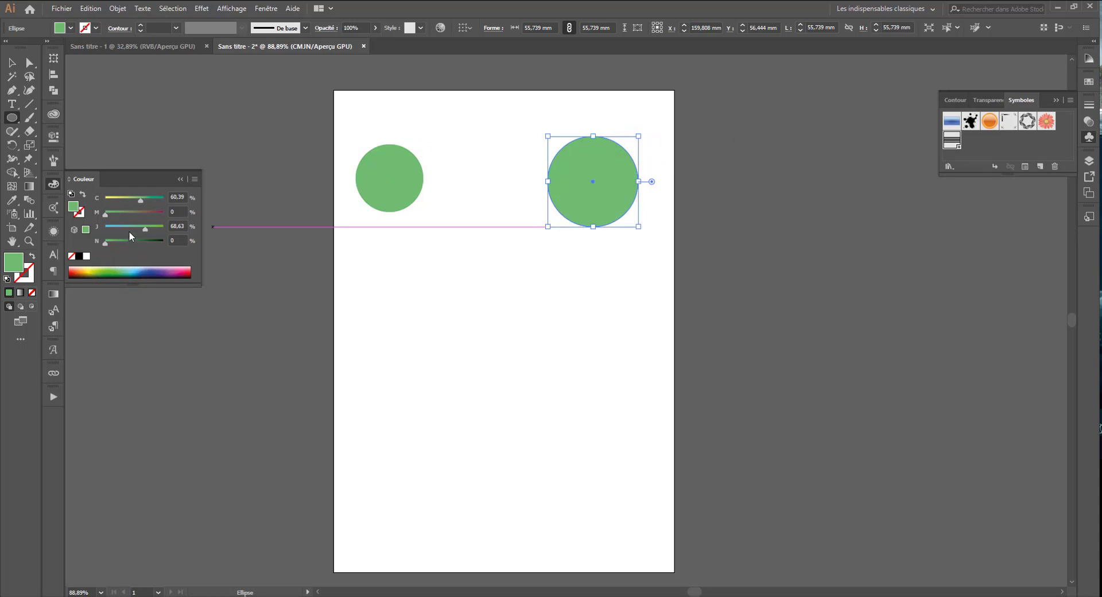
click(118, 228)
click(17, 63)
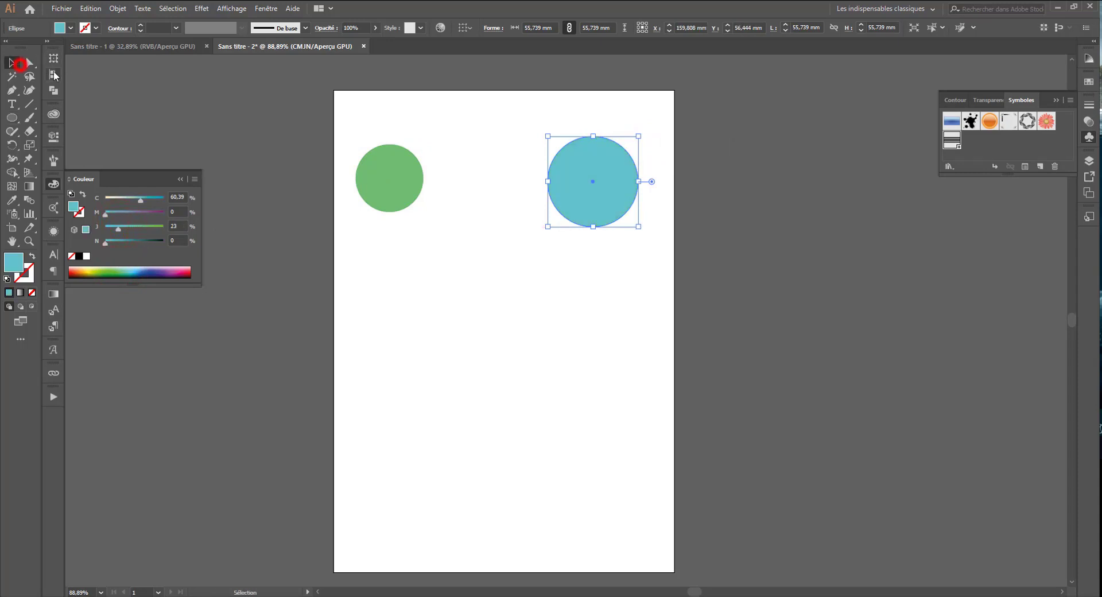
Delete the turquoise circle's left anchor point to leave a half circle
click(29, 62)
click(377, 247)
click(600, 165)
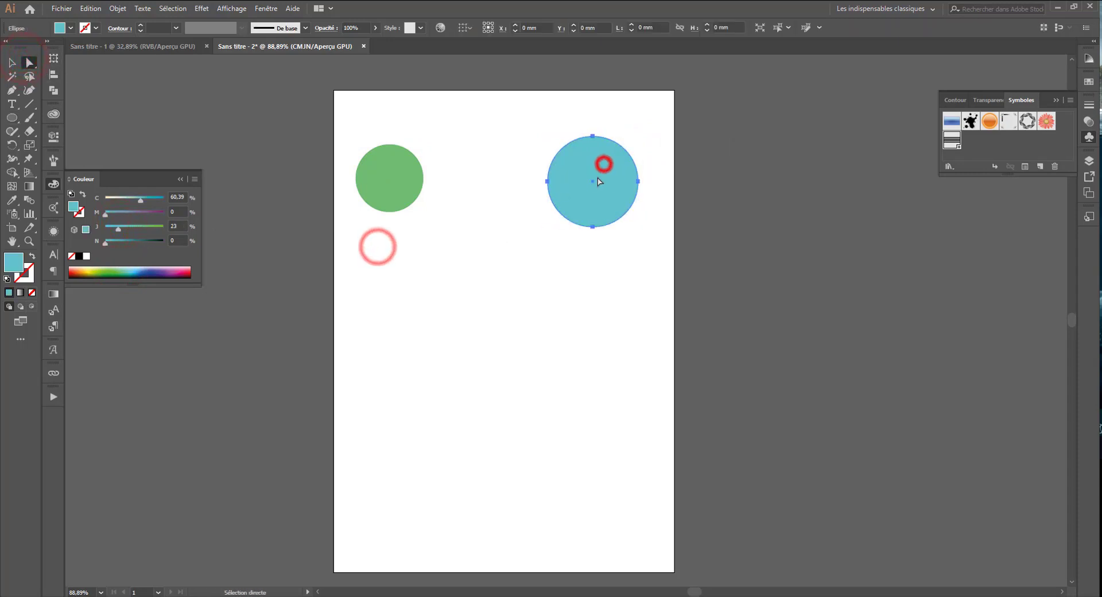
click(548, 182)
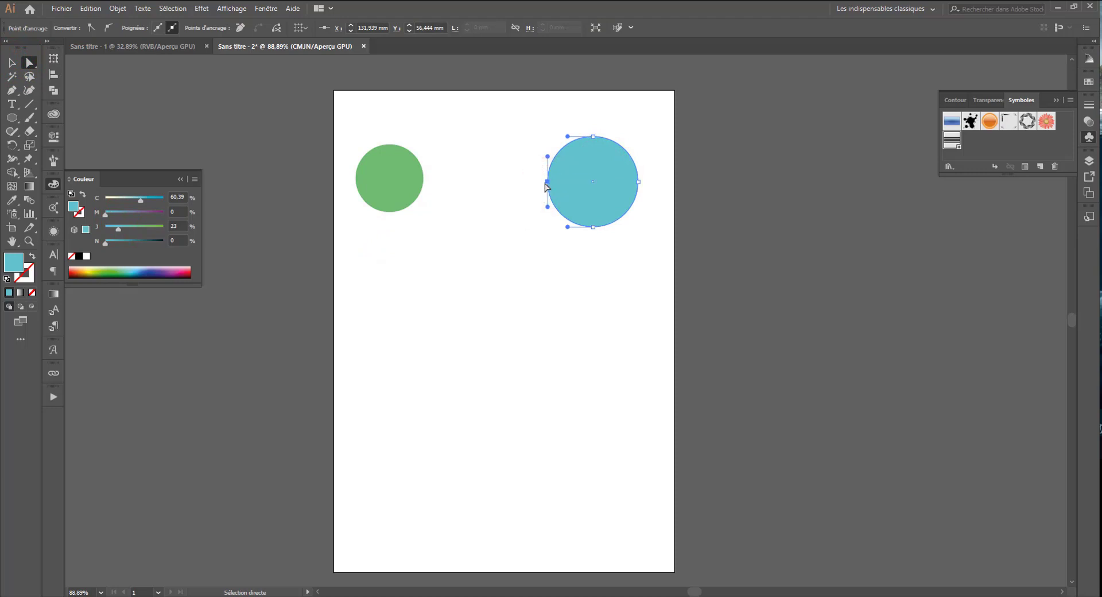
key(Delete)
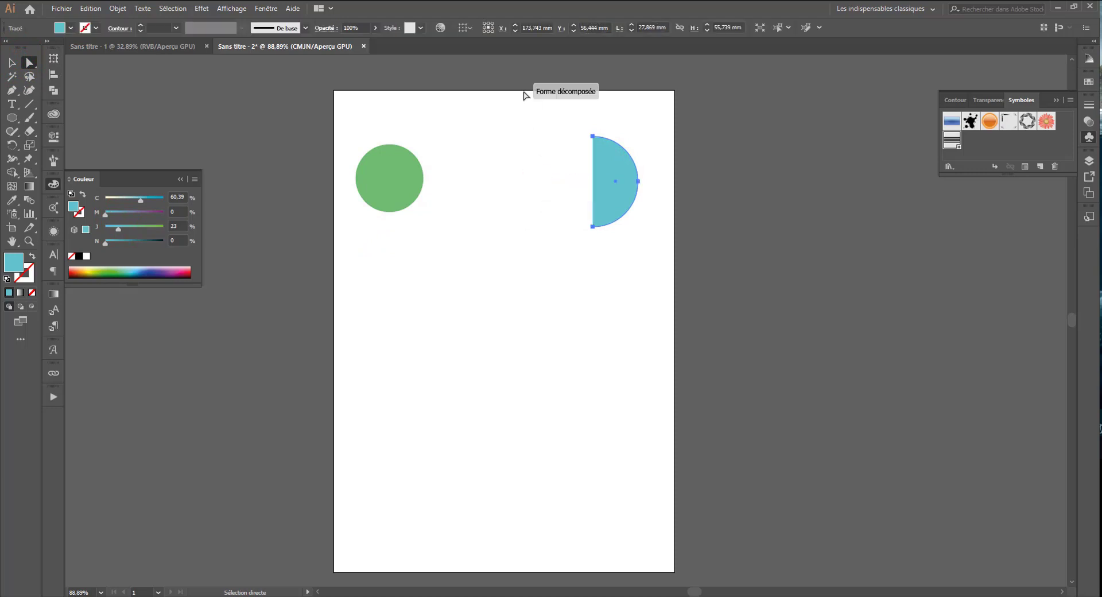
click(204, 9)
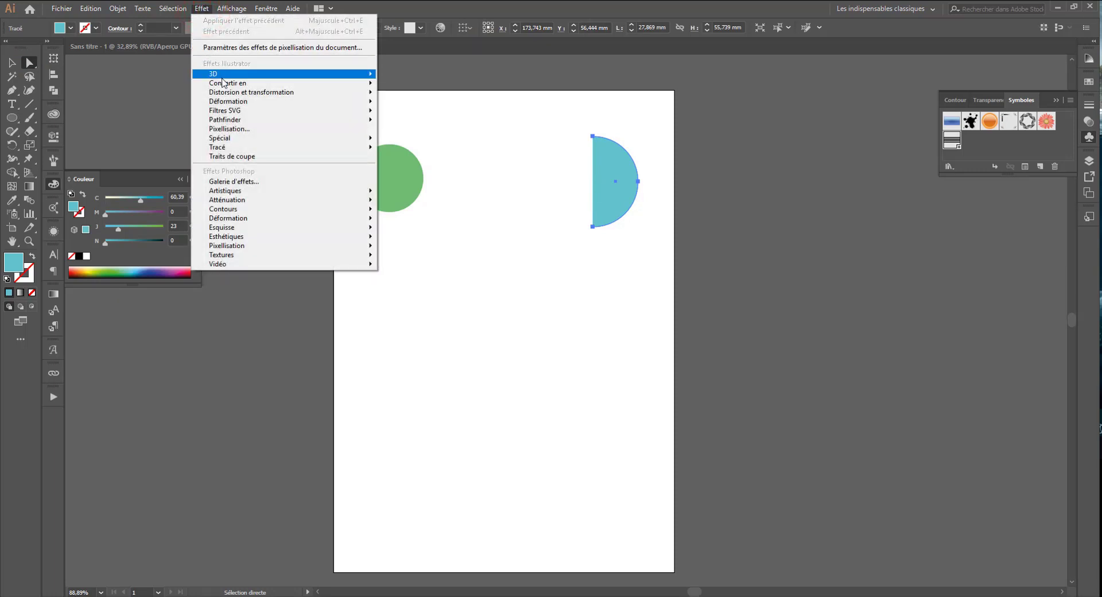
mouse_move(224, 78)
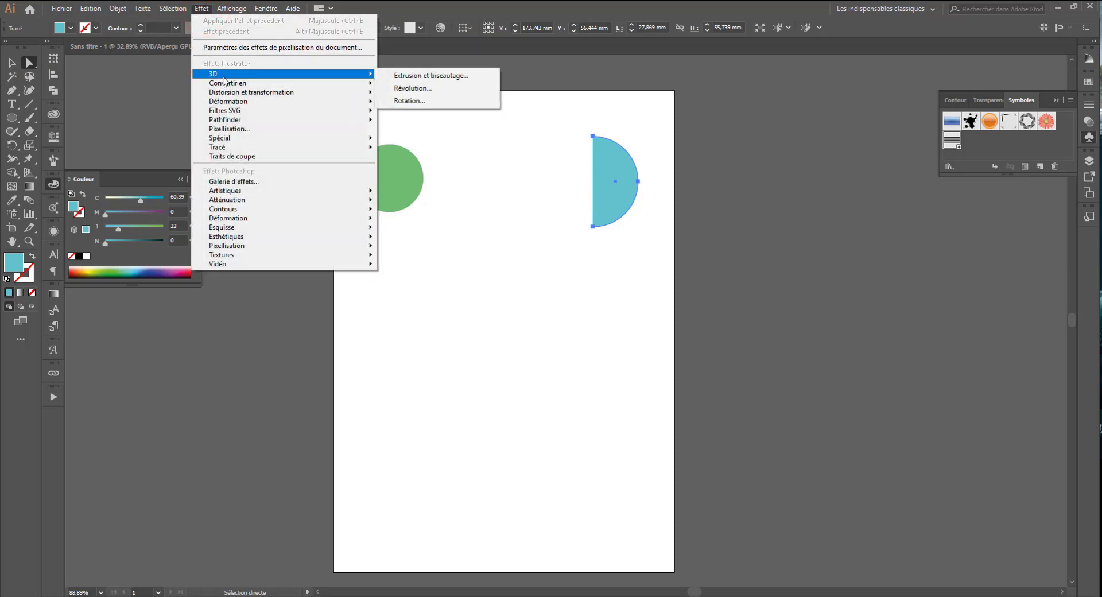
click(433, 81)
click(800, 300)
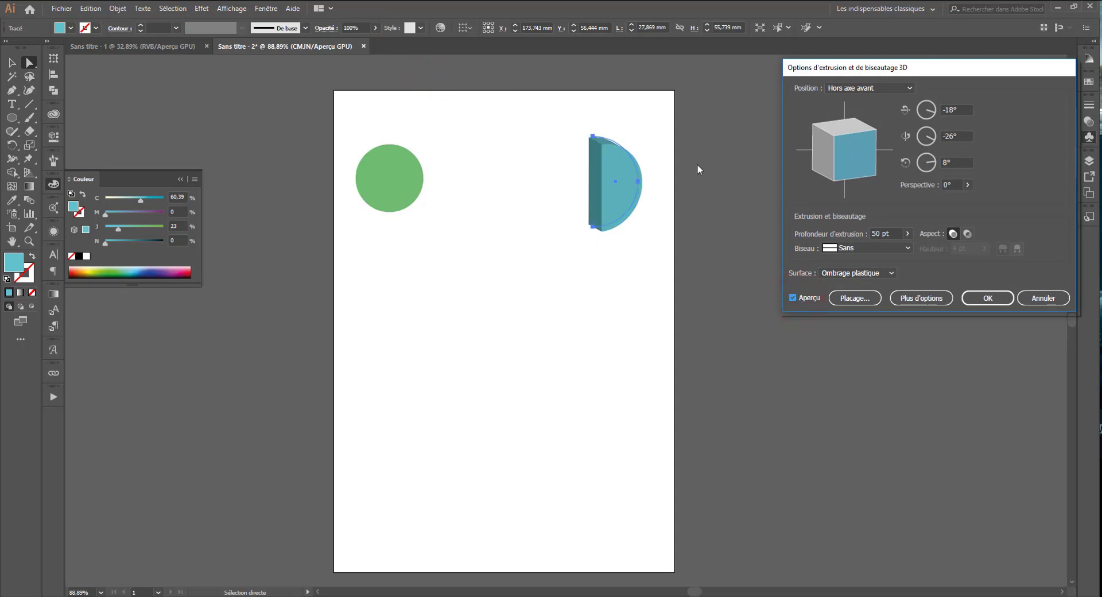
click(1043, 298)
Revolve the turquoise half circle 360° into a 3D sphere with preview on, and move its light source toward the sphere's upper left
click(202, 8)
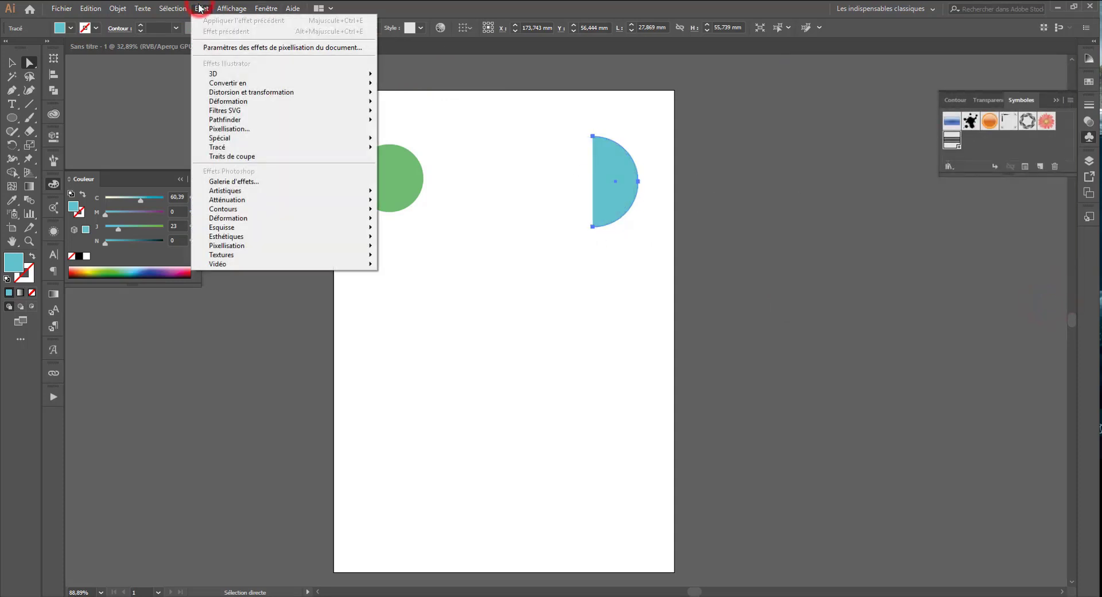
mouse_move(303, 77)
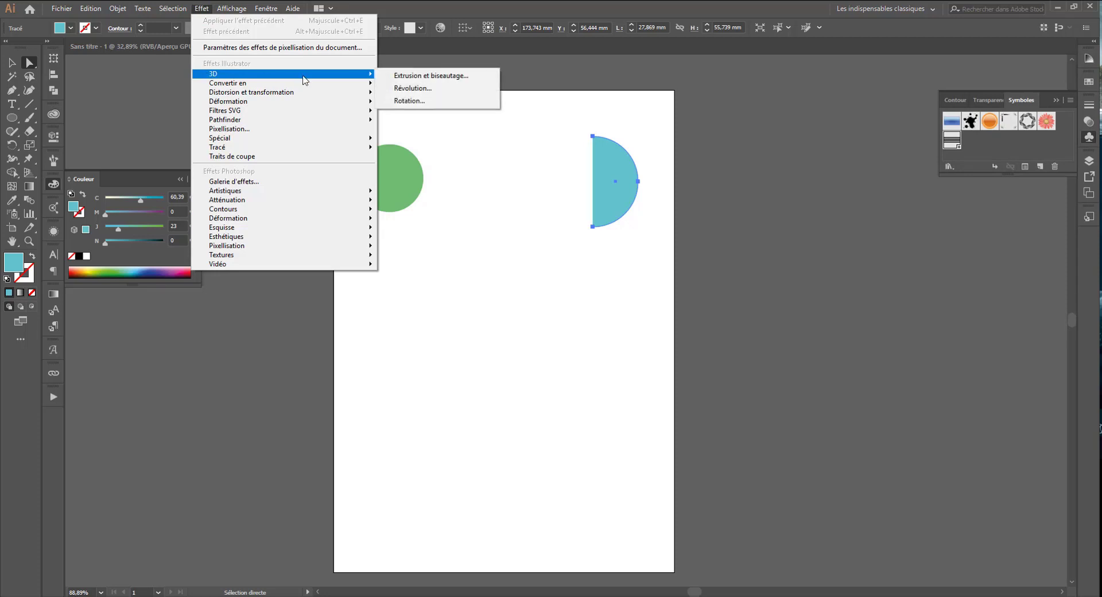
click(425, 90)
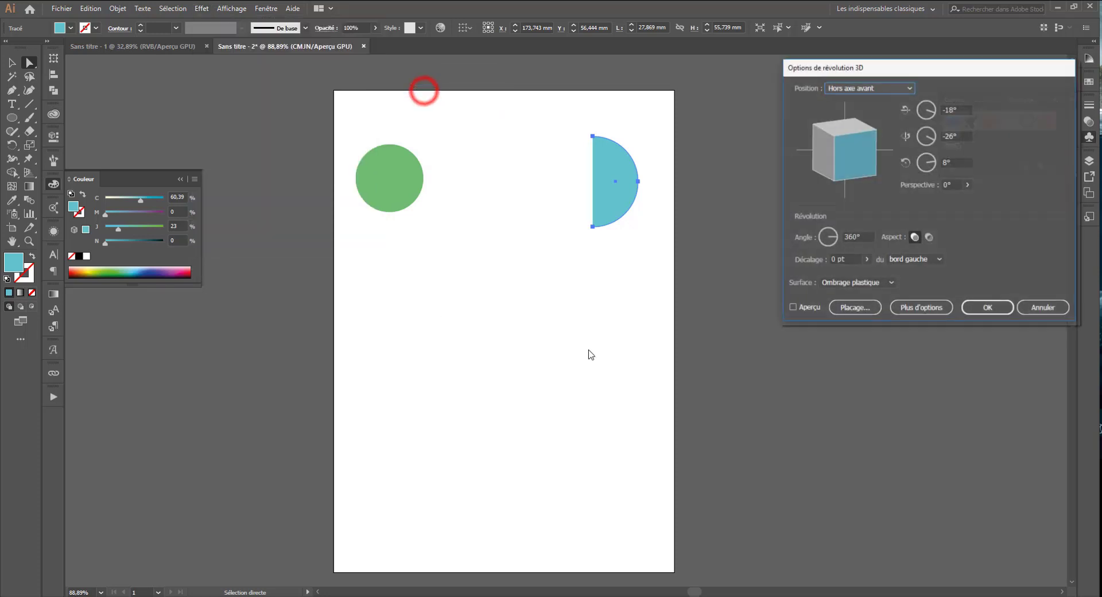
click(794, 309)
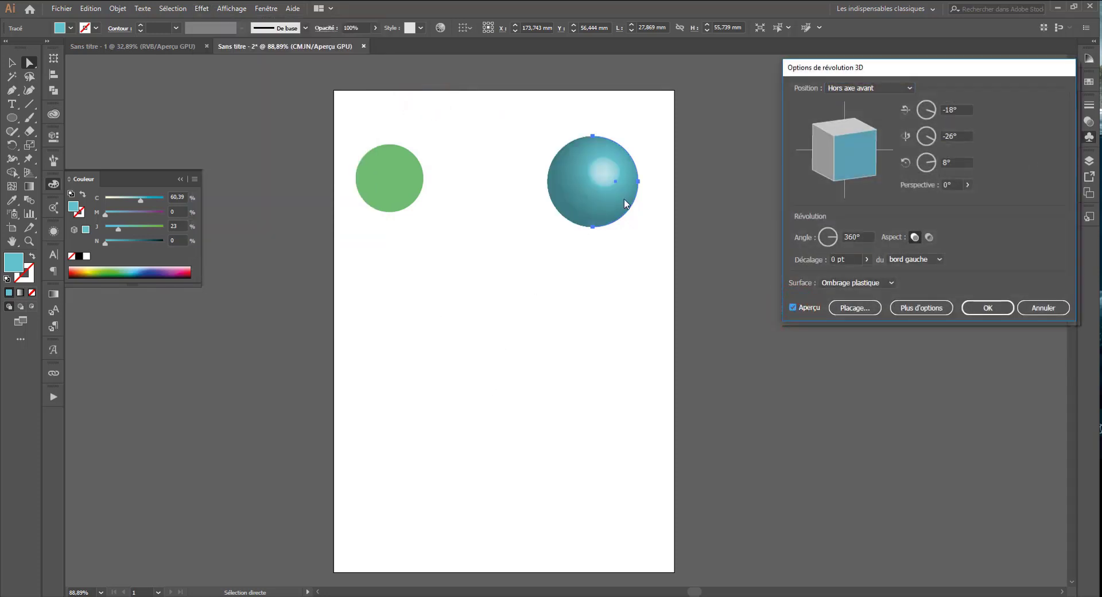
click(595, 188)
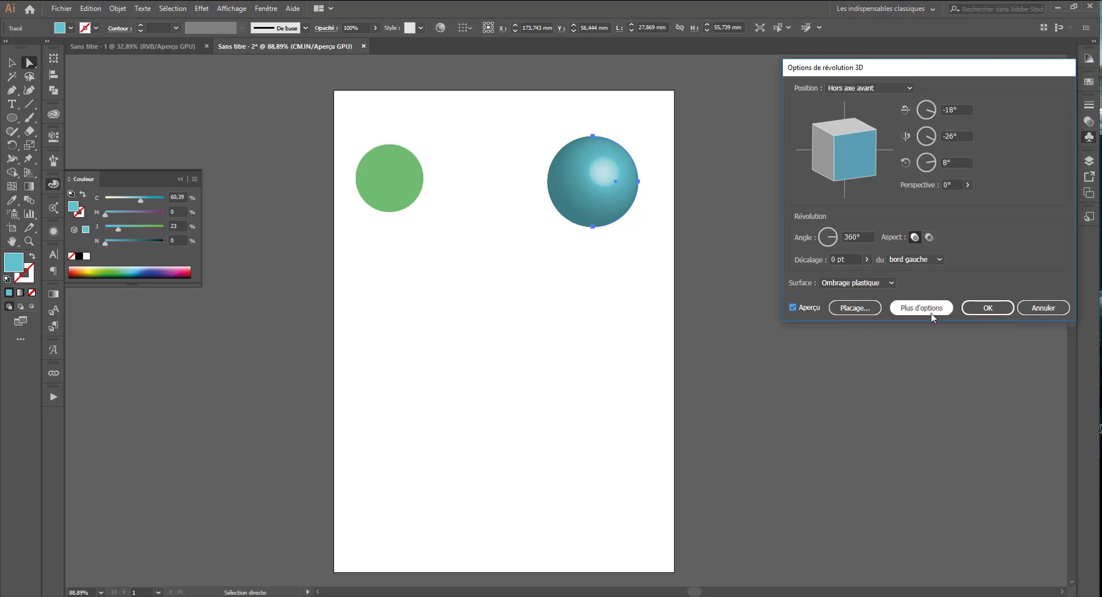
click(903, 302)
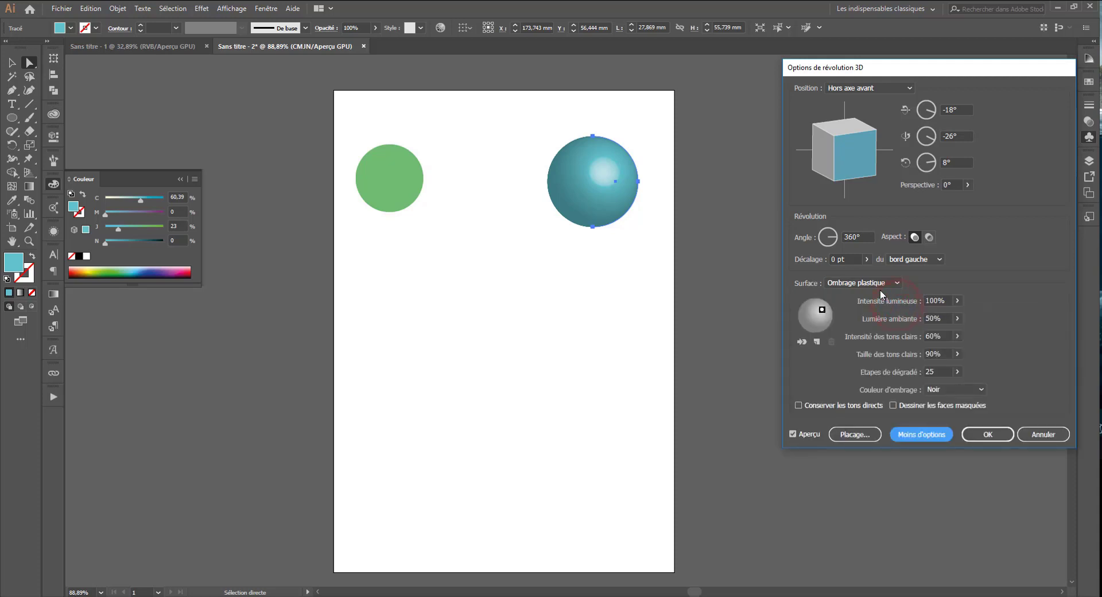
mouse_move(822, 308)
mouse_down()
mouse_move(812, 316)
mouse_move(809, 301)
mouse_up()
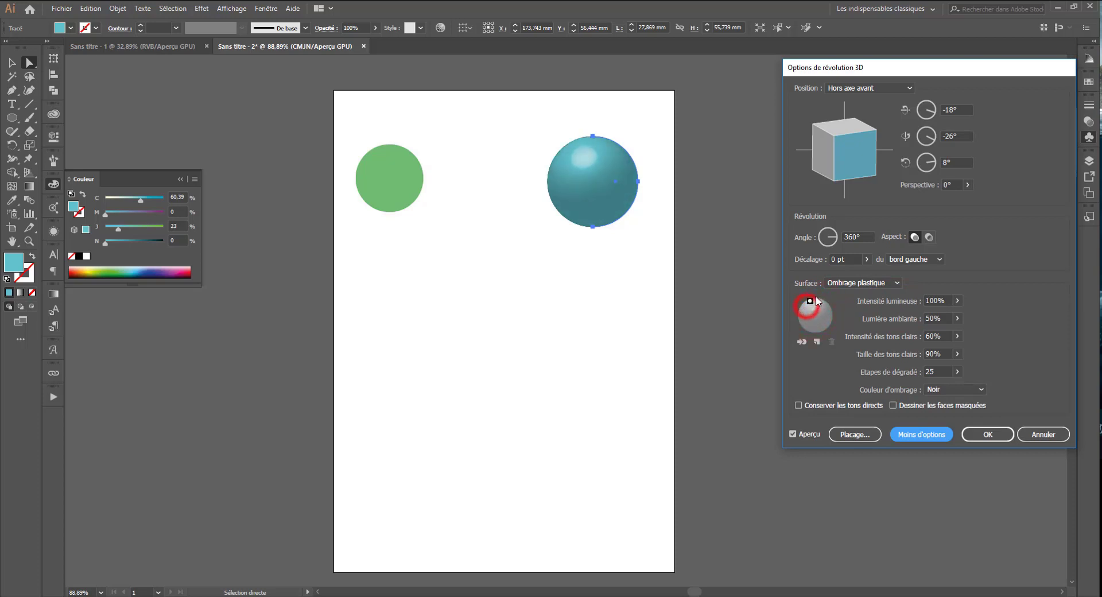
Map the "ligne" symbol onto the sphere's surface with Géométrie invisible enabled
click(846, 435)
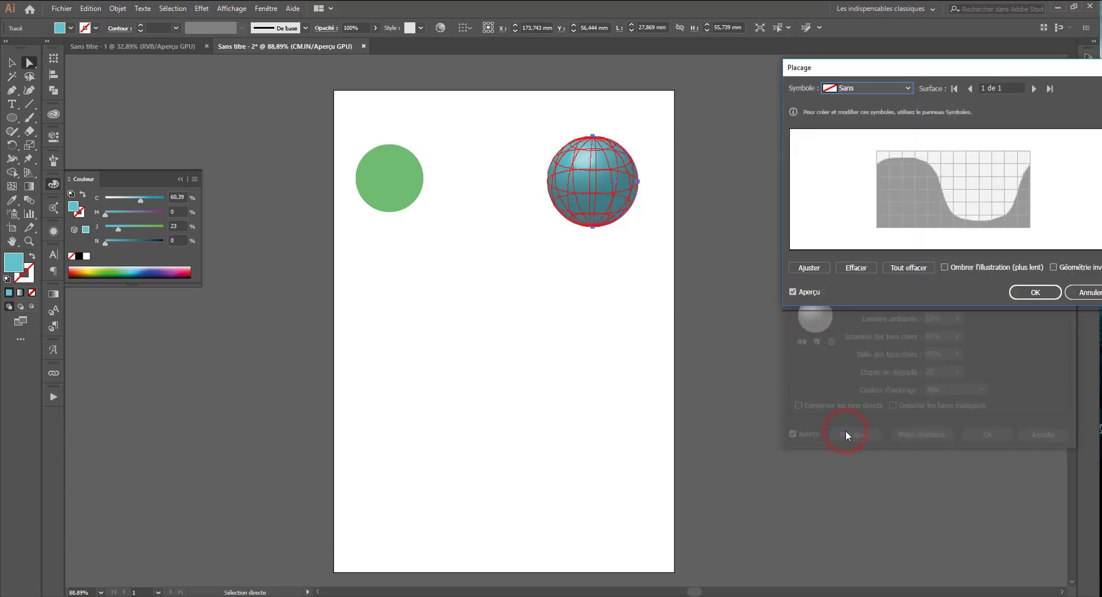
drag(911, 68, 809, 70)
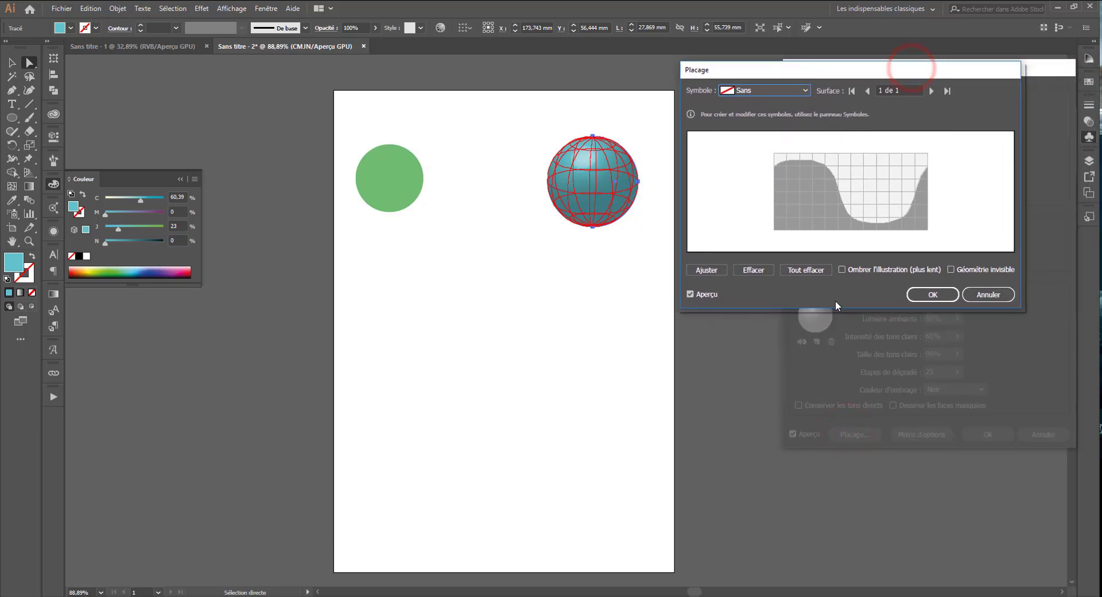
click(951, 270)
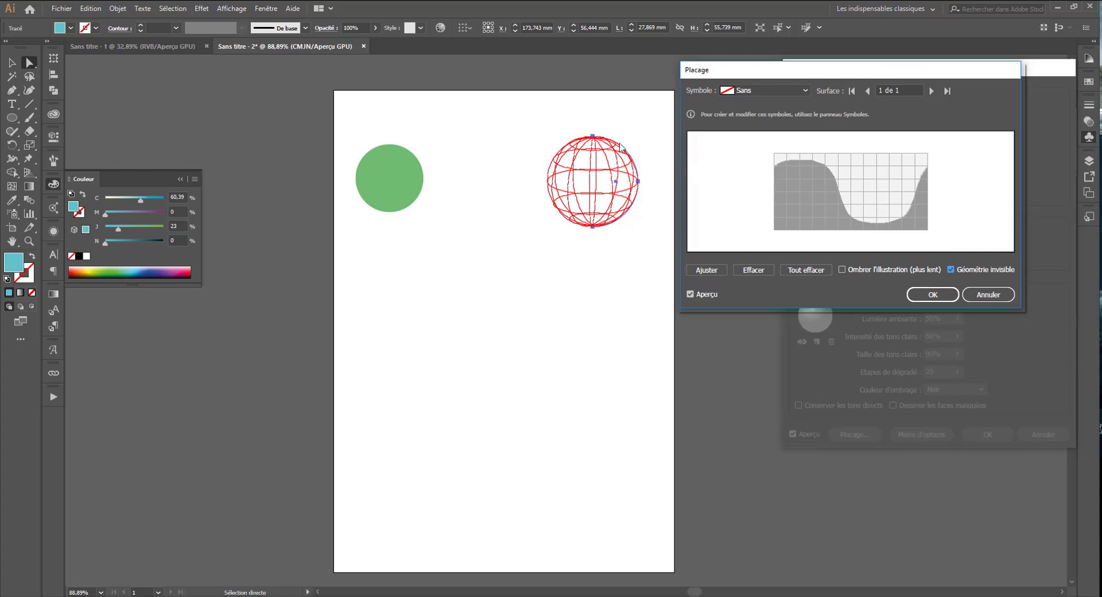
click(769, 90)
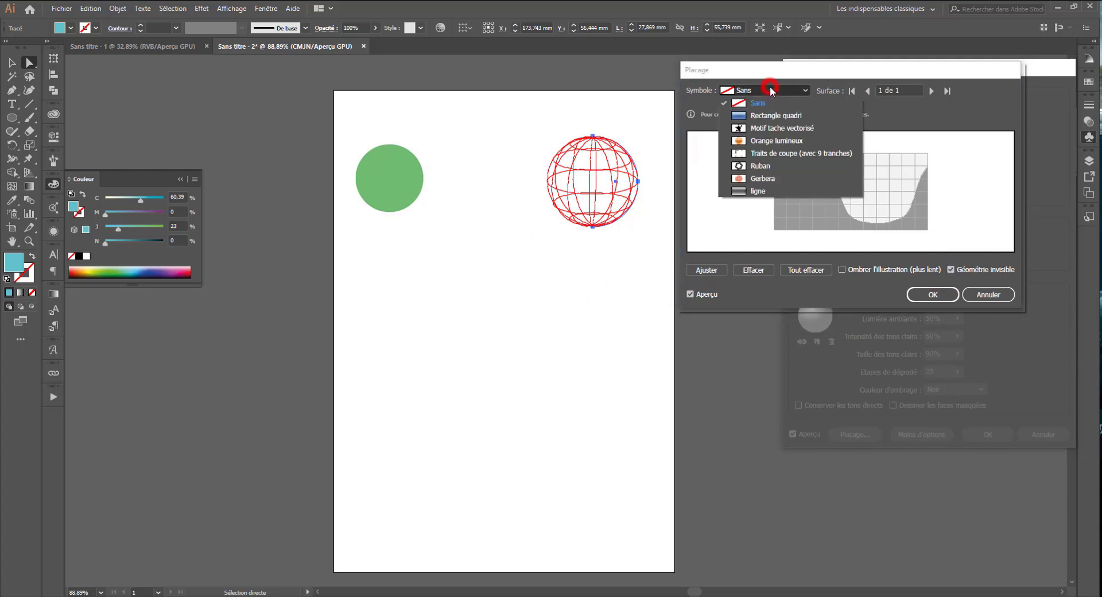
click(756, 193)
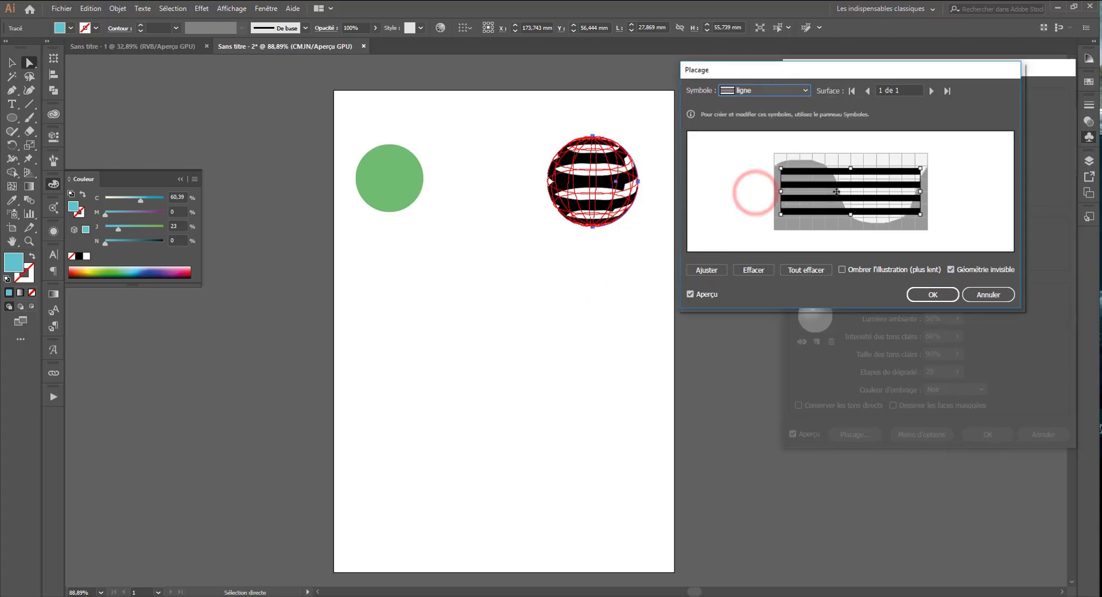
Stretch the striped symbol across the surface grid's full width and nearly its full height, and apply the mapping and the revolve
drag(829, 184, 821, 187)
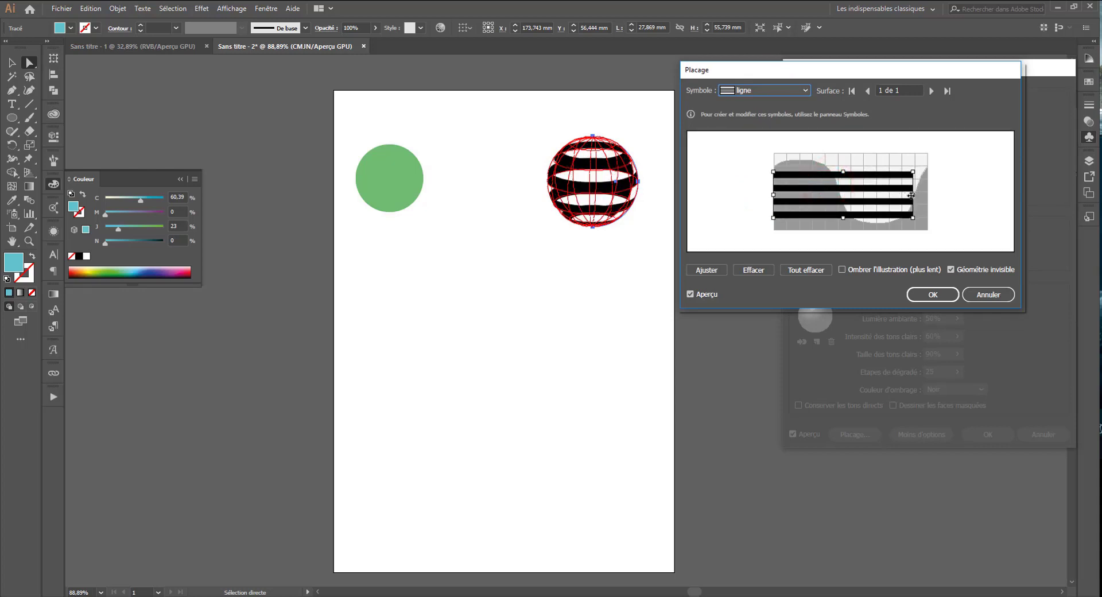
drag(911, 196, 928, 195)
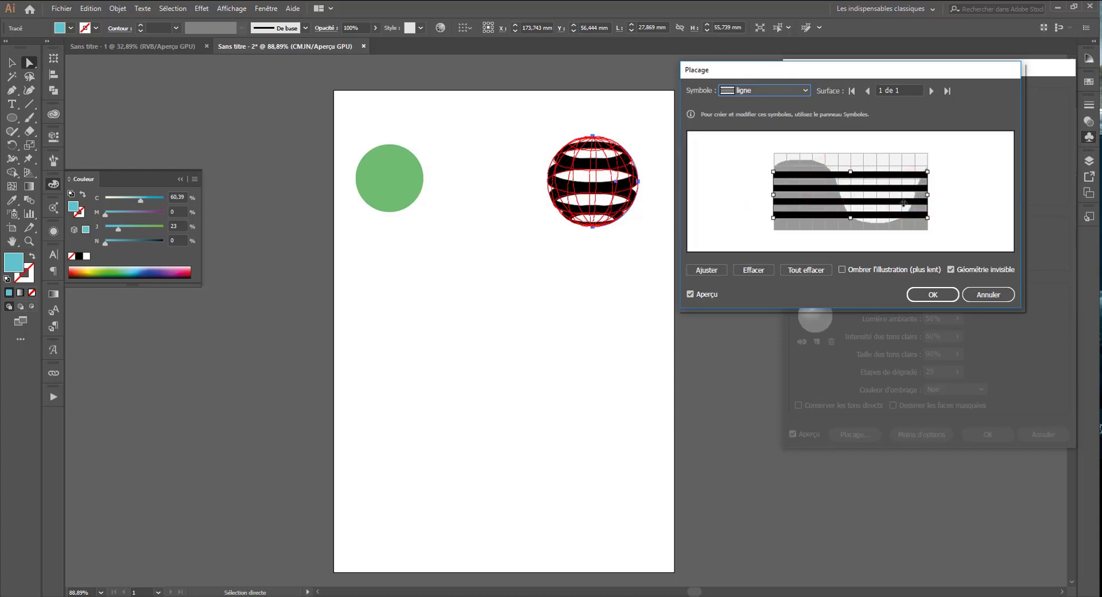
mouse_move(852, 183)
mouse_down()
mouse_move(830, 168)
mouse_move(833, 190)
mouse_up()
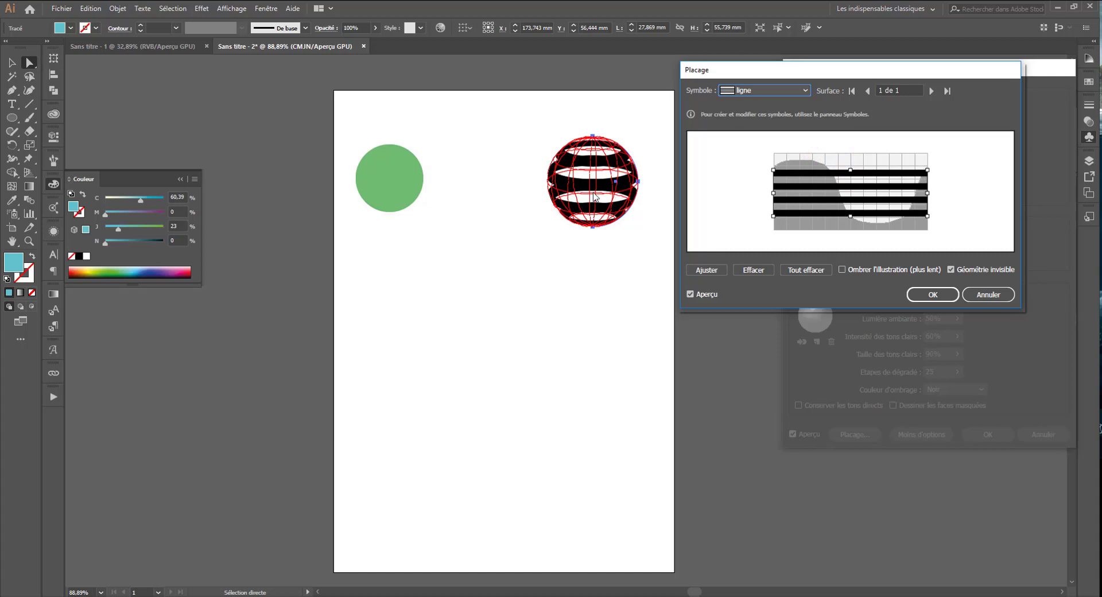
drag(851, 216, 856, 231)
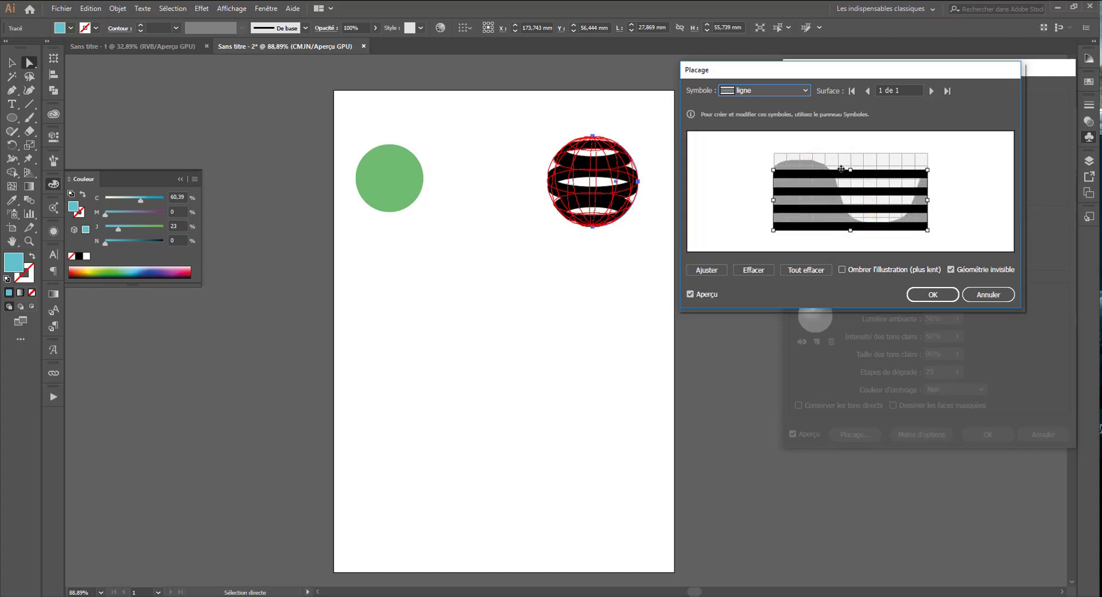
drag(851, 170, 853, 153)
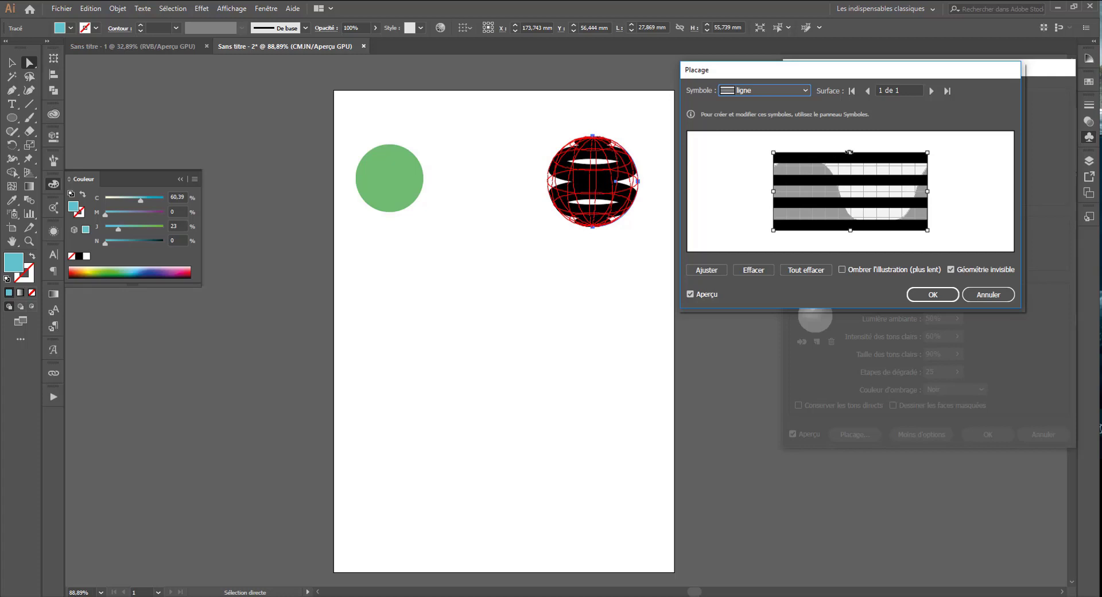
mouse_move(851, 152)
mouse_down()
mouse_move(851, 175)
mouse_move(840, 160)
mouse_up()
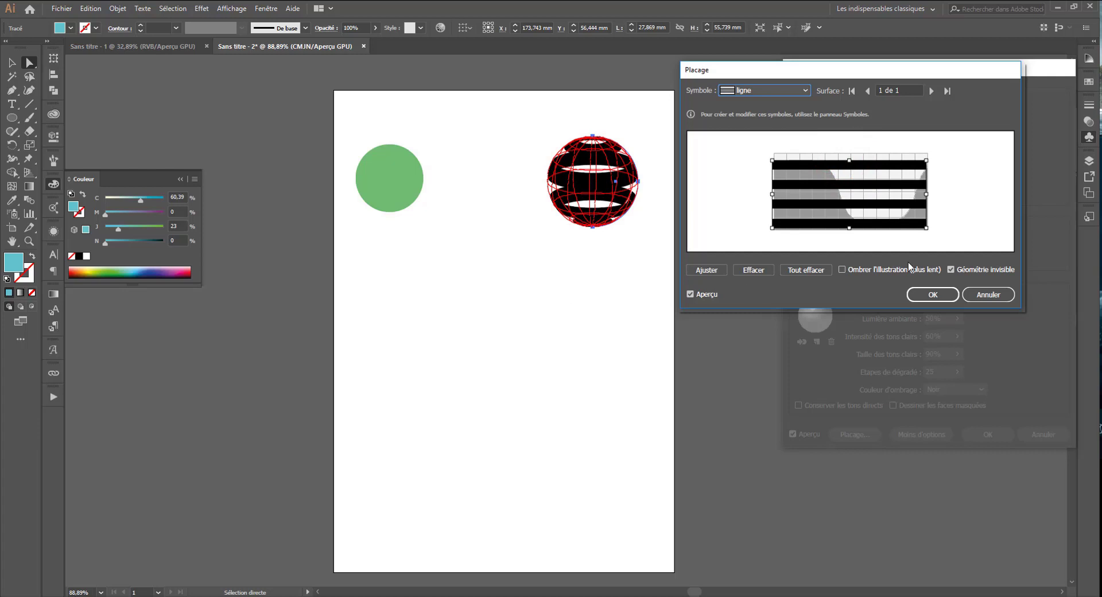
click(930, 294)
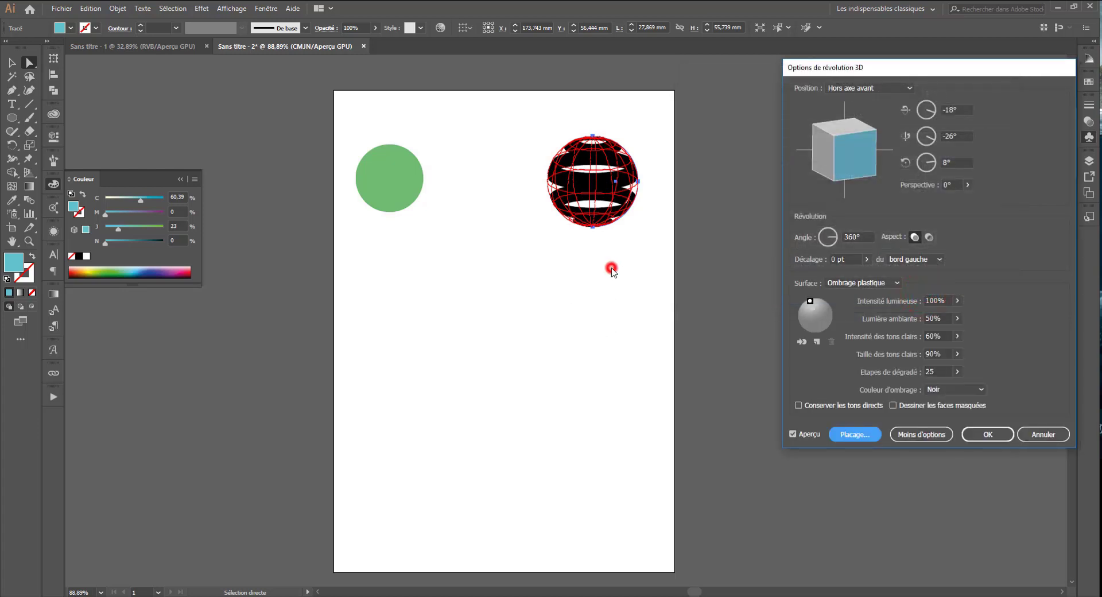
click(991, 434)
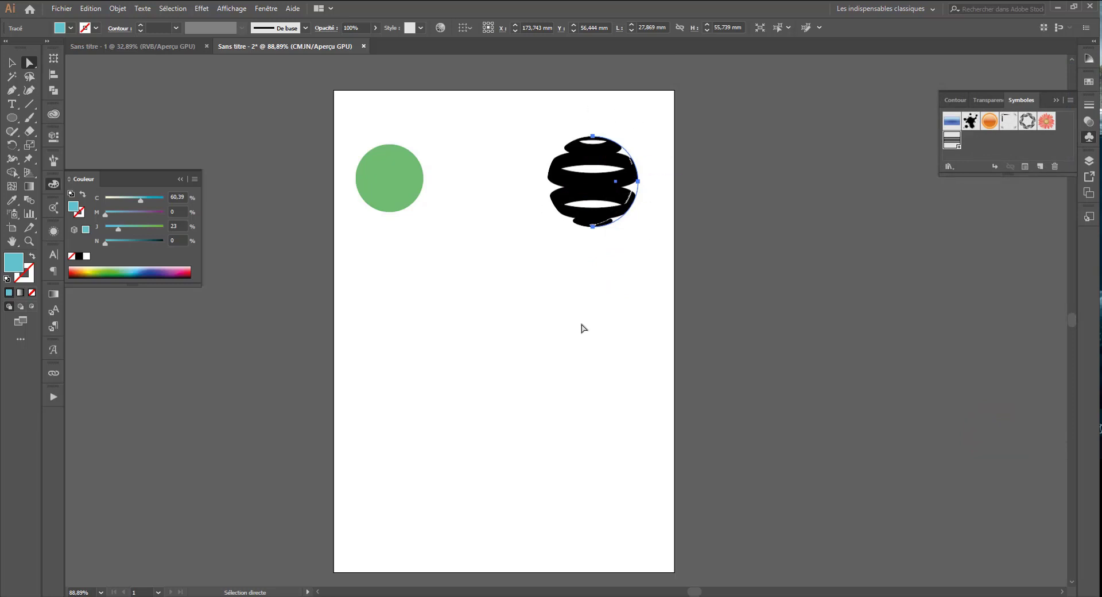
Expand the appearance of the striped sphere into editable paths
click(574, 342)
click(624, 211)
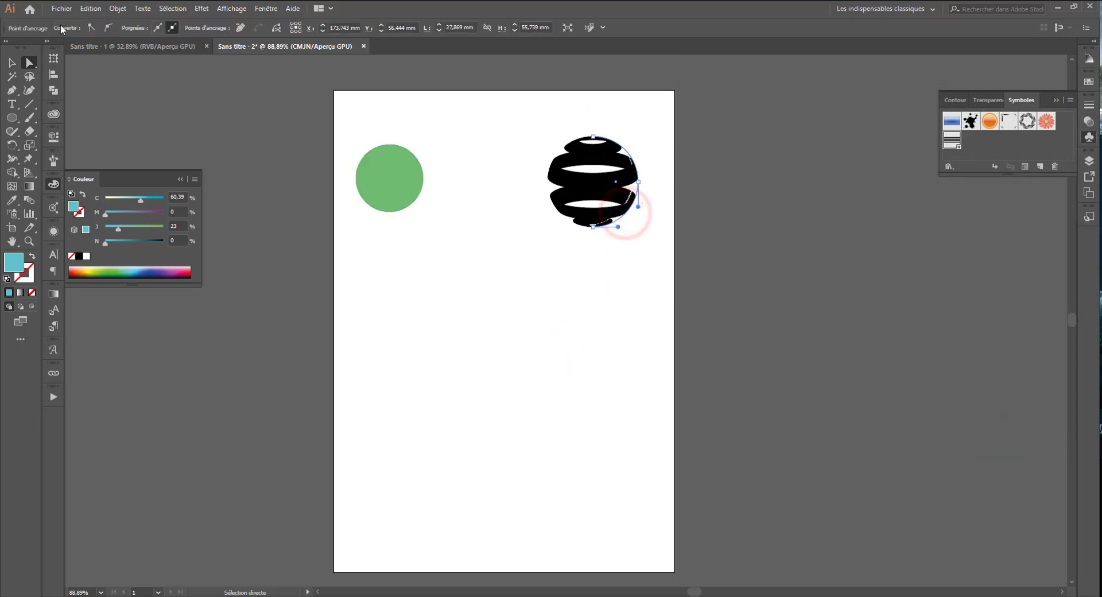
click(96, 8)
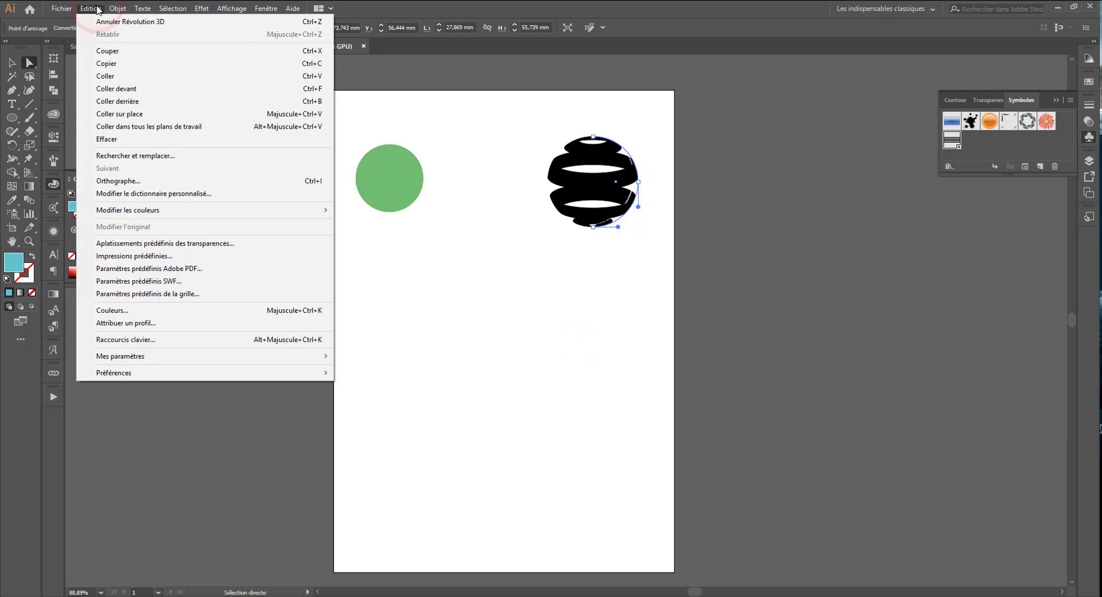
mouse_move(114, 7)
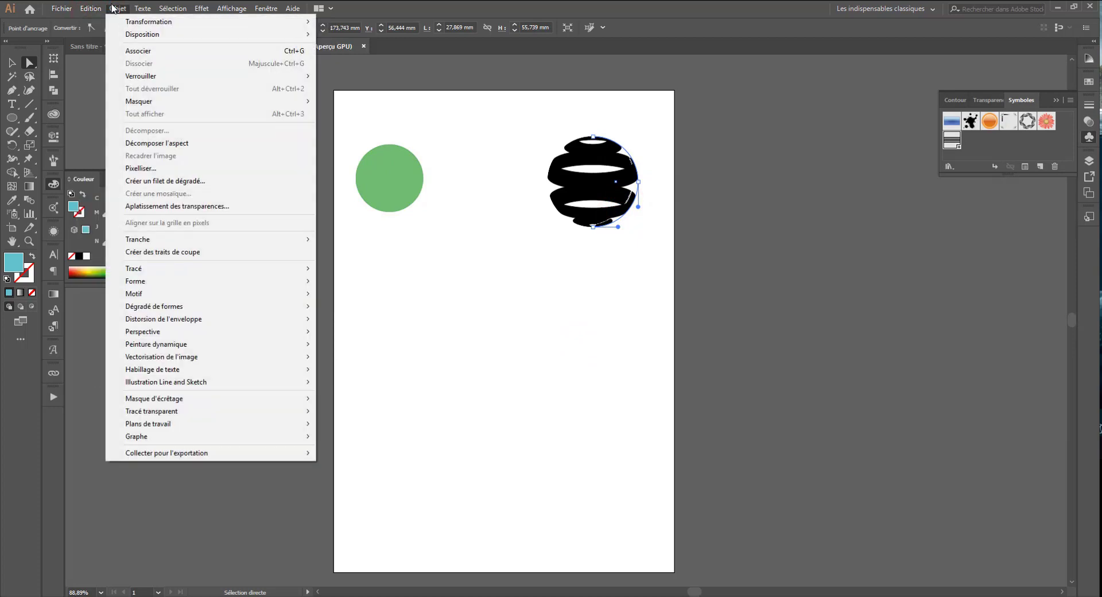
click(165, 143)
click(461, 265)
Shift the two right-hand anchor points of the lower large band's back piece about 0.5 mm right and 0.3 mm down to narrow the white gap
key(ctrl+1)
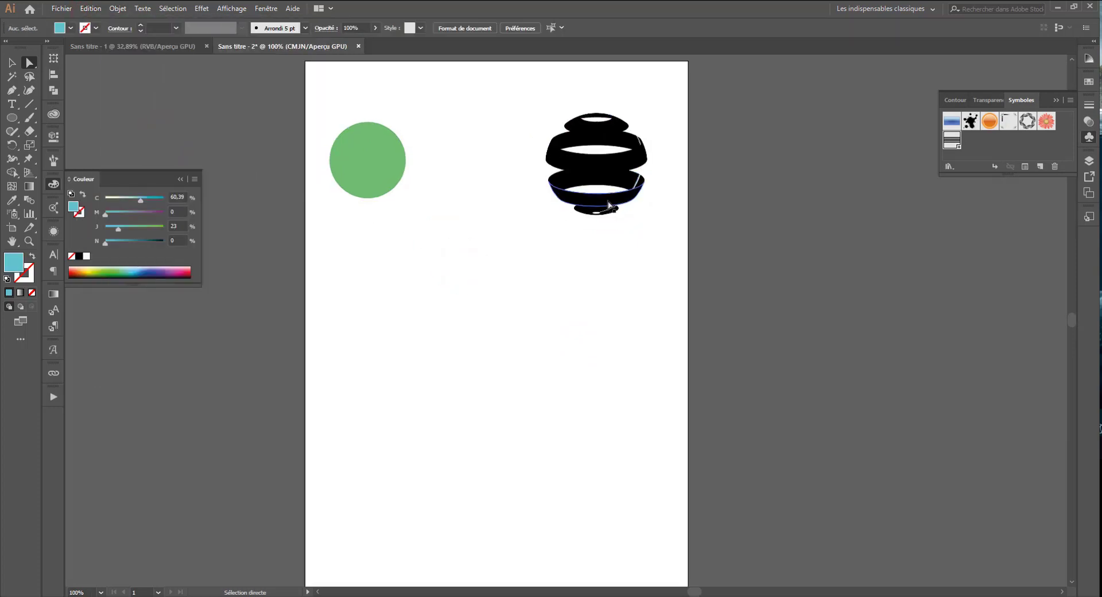
drag(620, 168, 621, 156)
key(ctrl+plus)
key(ctrl+plus)
key(ctrl+plus)
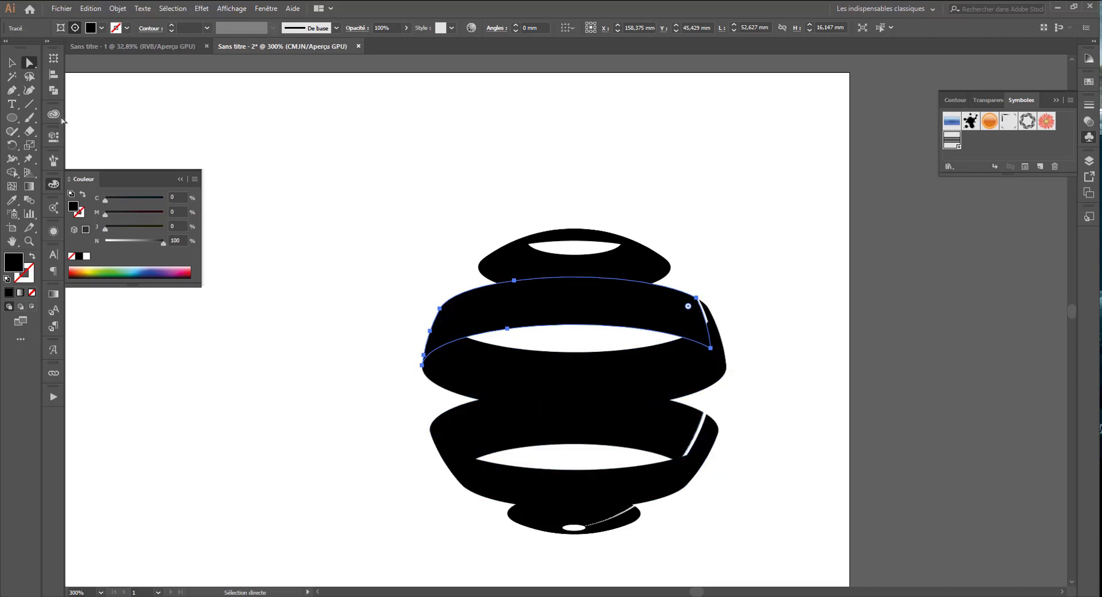
click(547, 428)
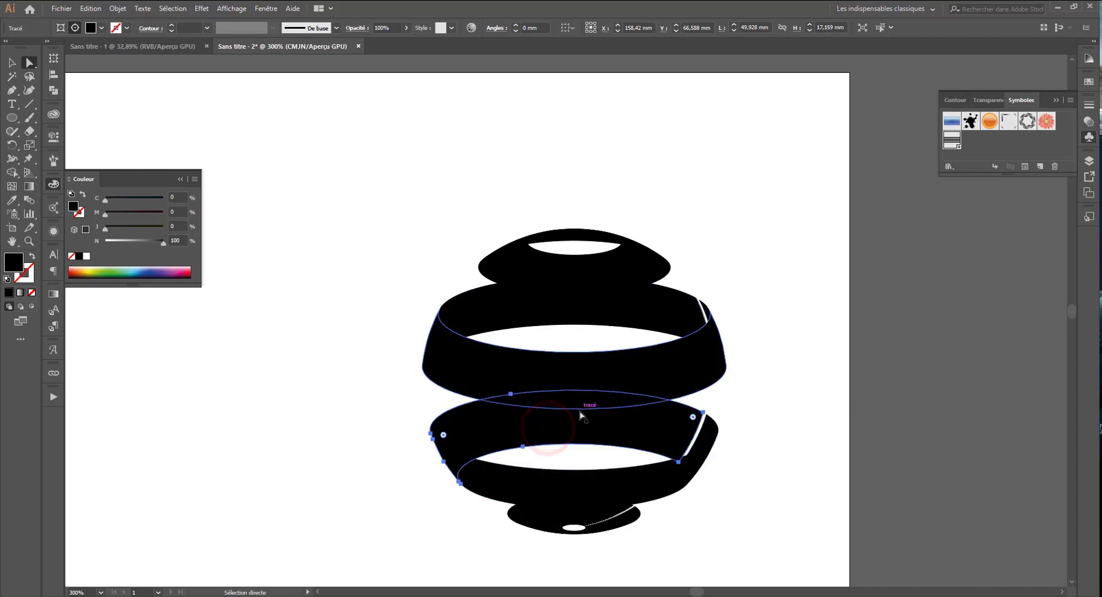
key(Right)
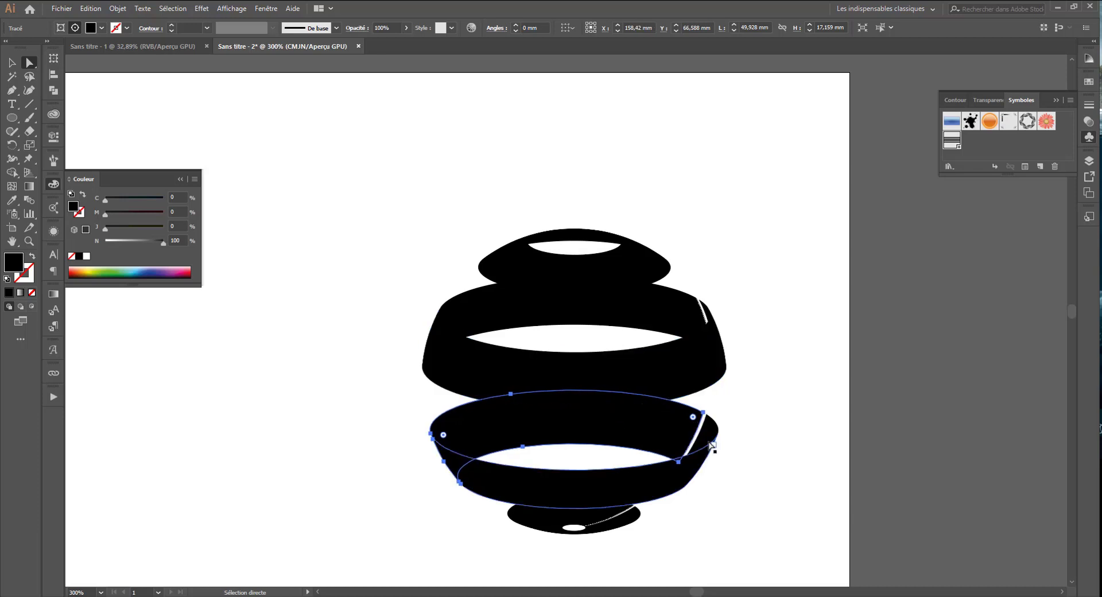
click(678, 462)
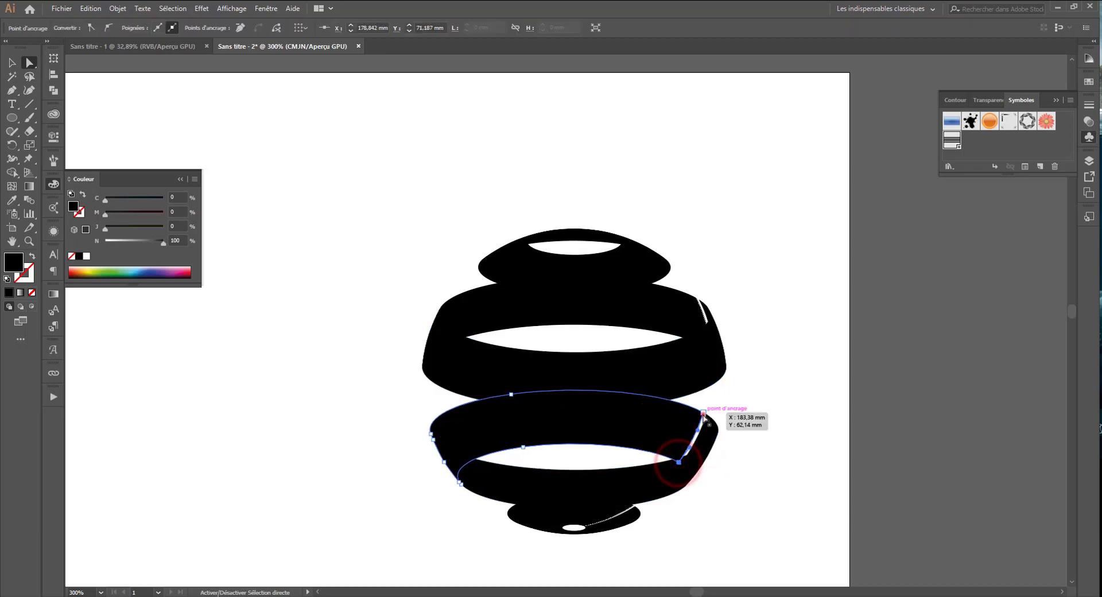
shift+click(703, 412)
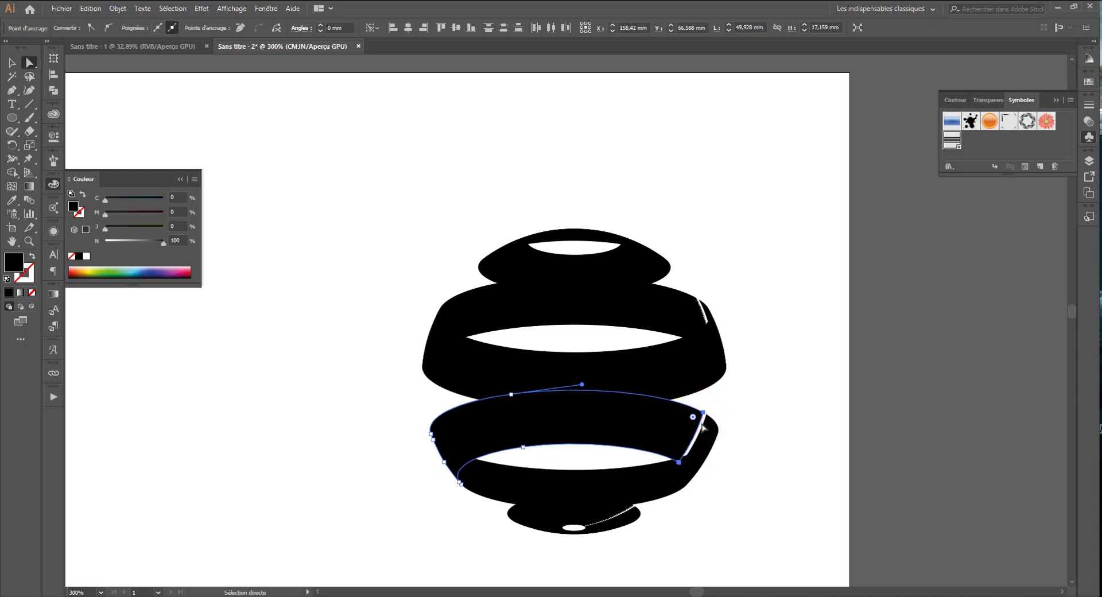
drag(702, 417, 705, 419)
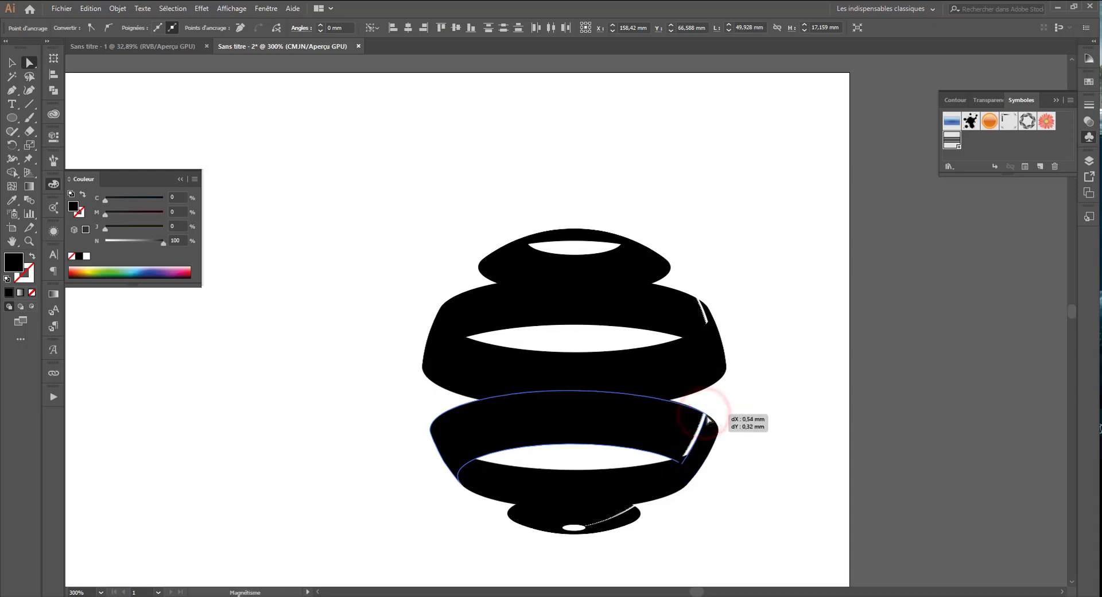
click(754, 429)
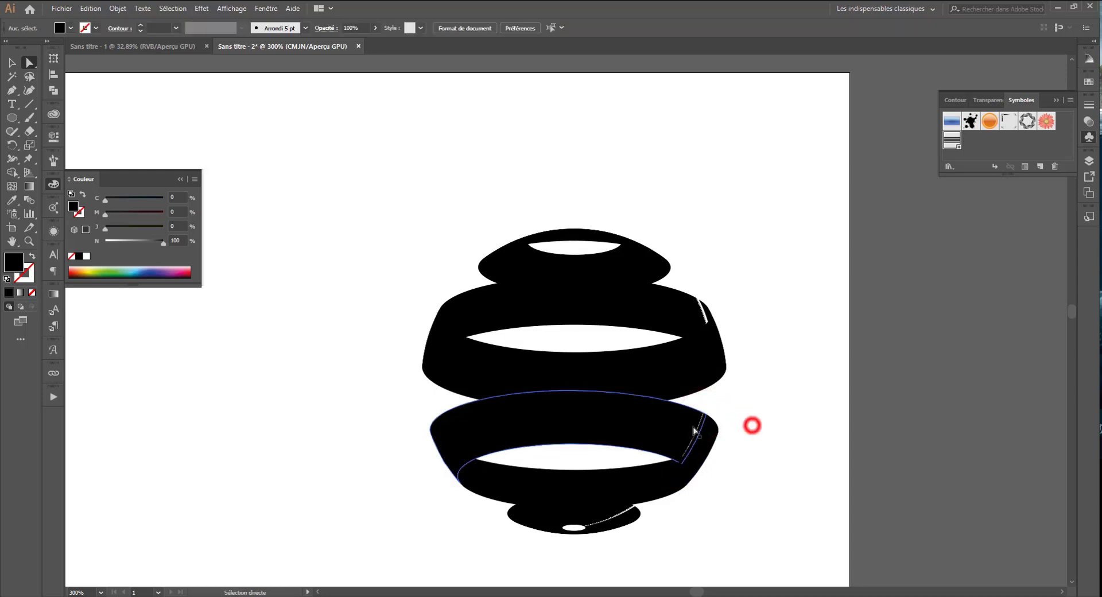
Shift the two right-hand anchor points of the upper large band's back piece about 0.5 mm right and 0.3 mm down to narrow the white gap
click(696, 296)
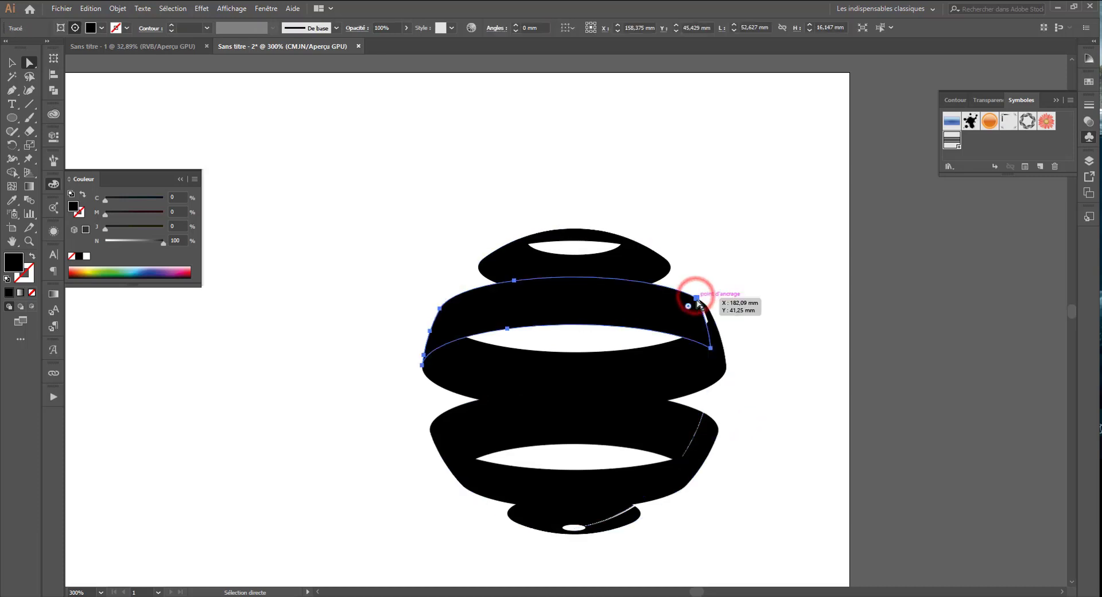
drag(714, 353, 714, 351)
click(697, 297)
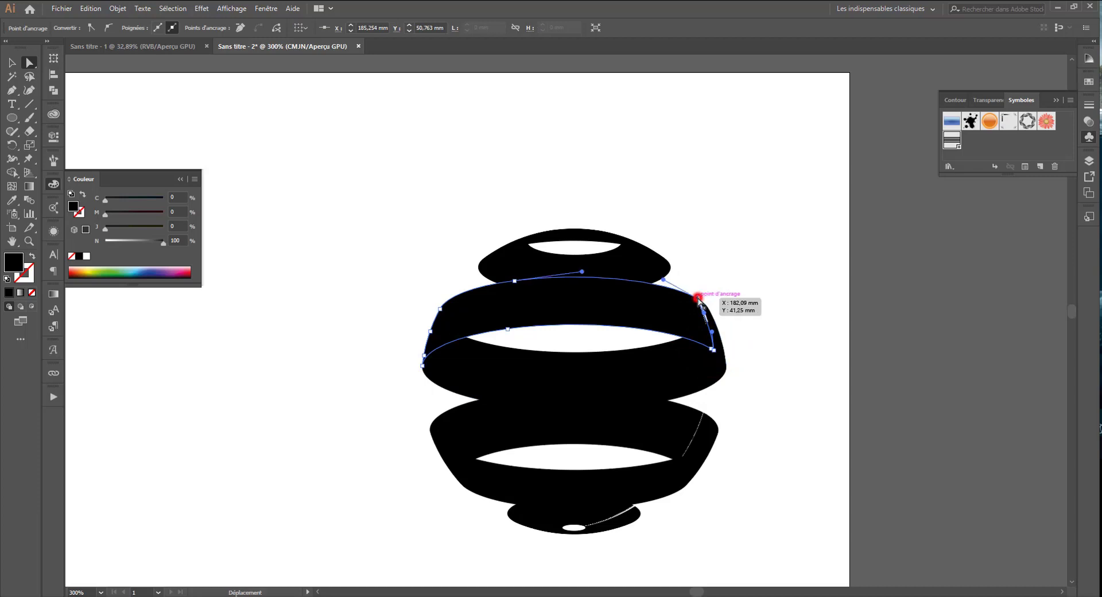
click(738, 314)
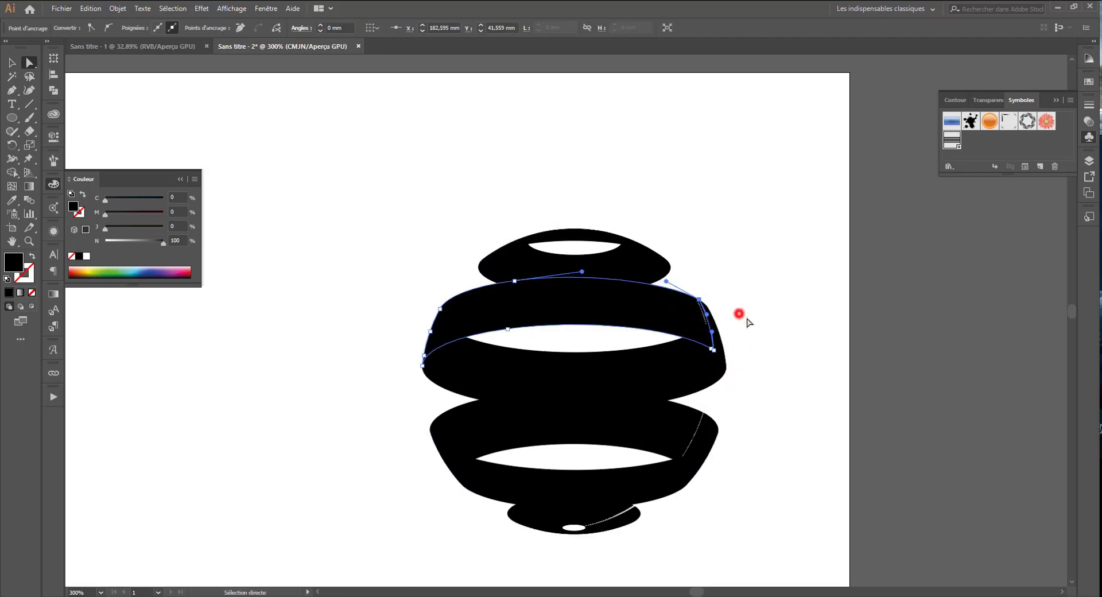
scroll(697, 327, up, 3)
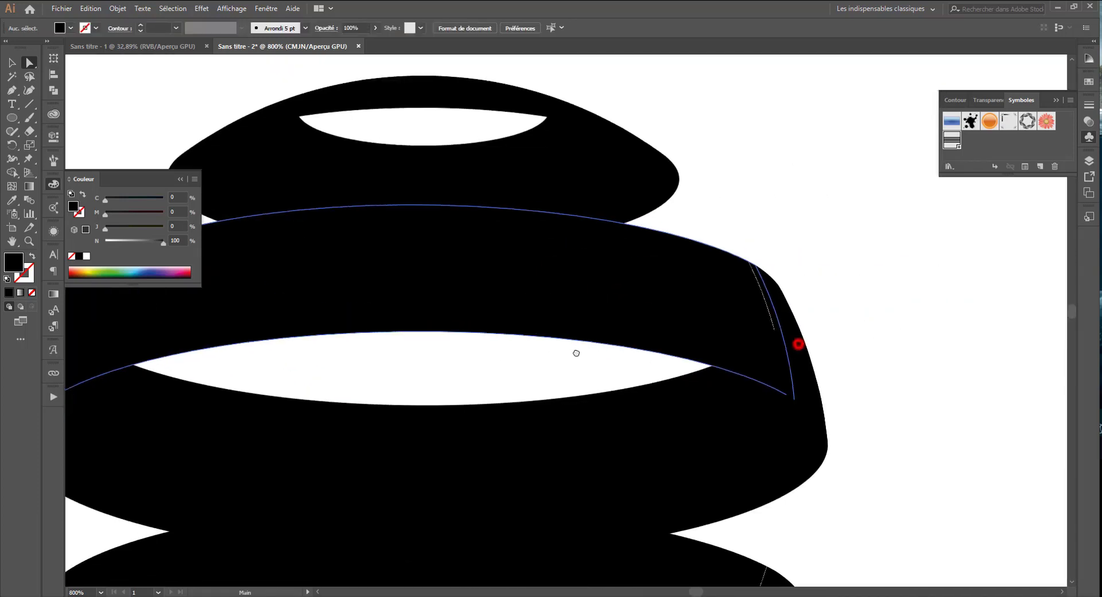
click(691, 316)
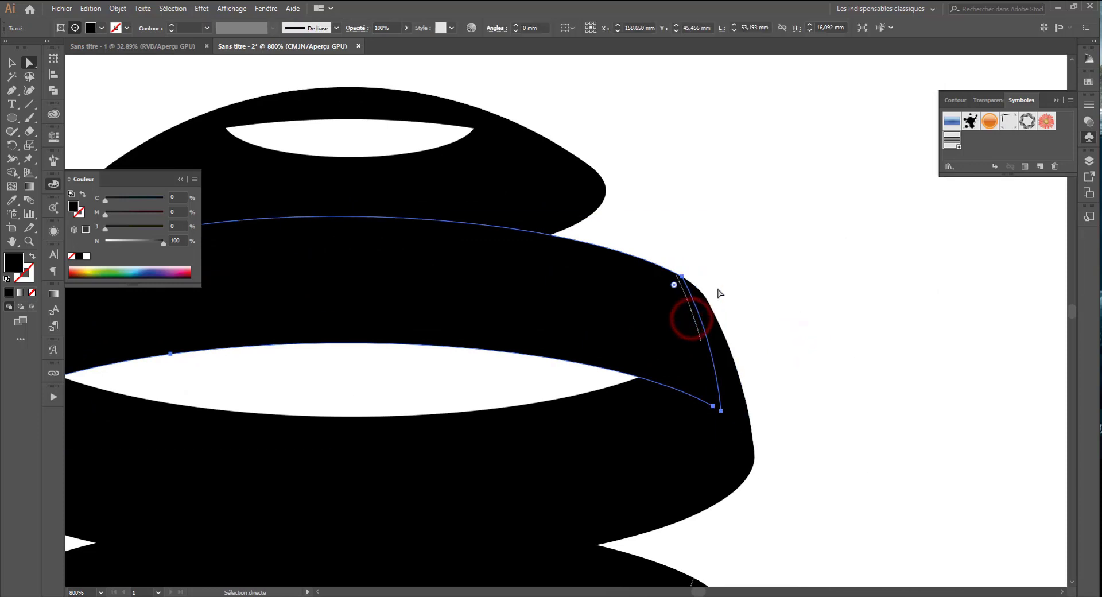
Move the upper right anchor point of the bottom band's front piece about 0.25 mm left and 0.15 mm up to narrow its gap
scroll(720, 293, down, 5)
scroll(720, 294, up, 2)
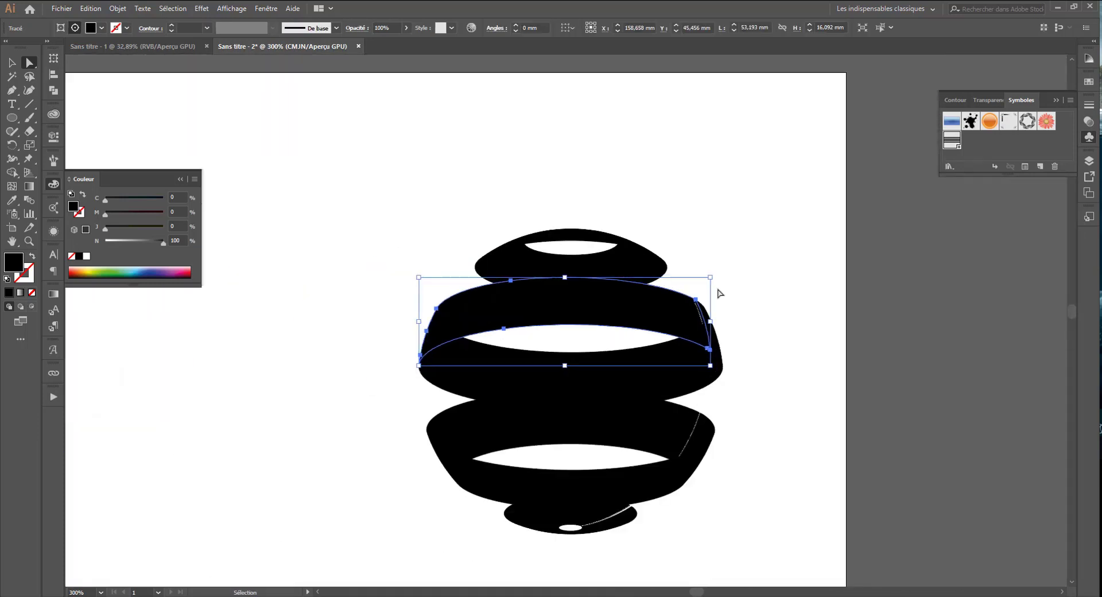
scroll(720, 293, down, 2)
scroll(721, 293, up, 4)
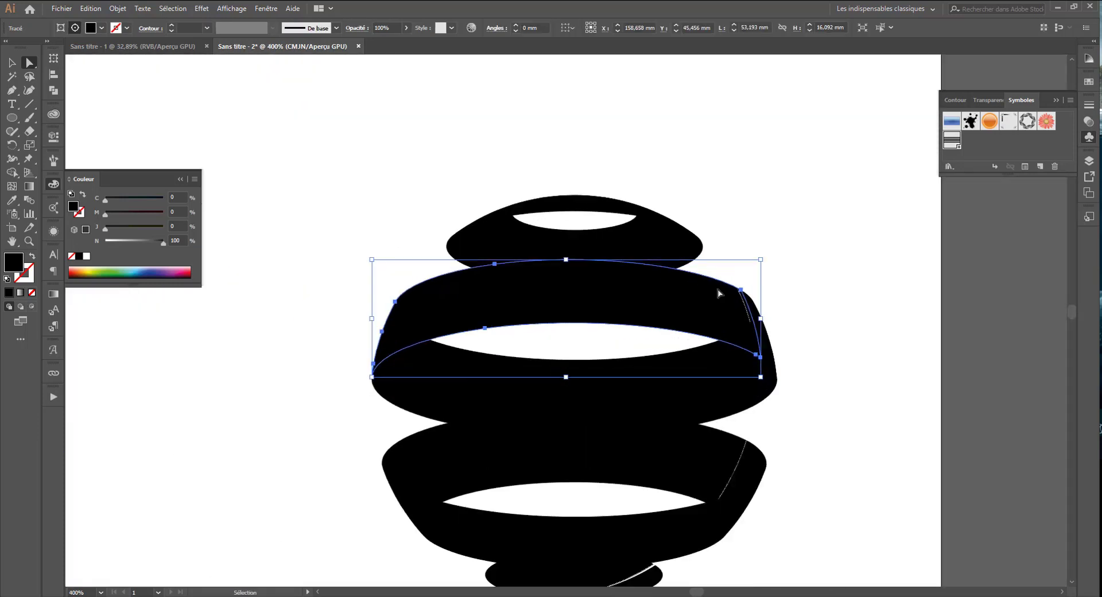
drag(624, 471, 524, 183)
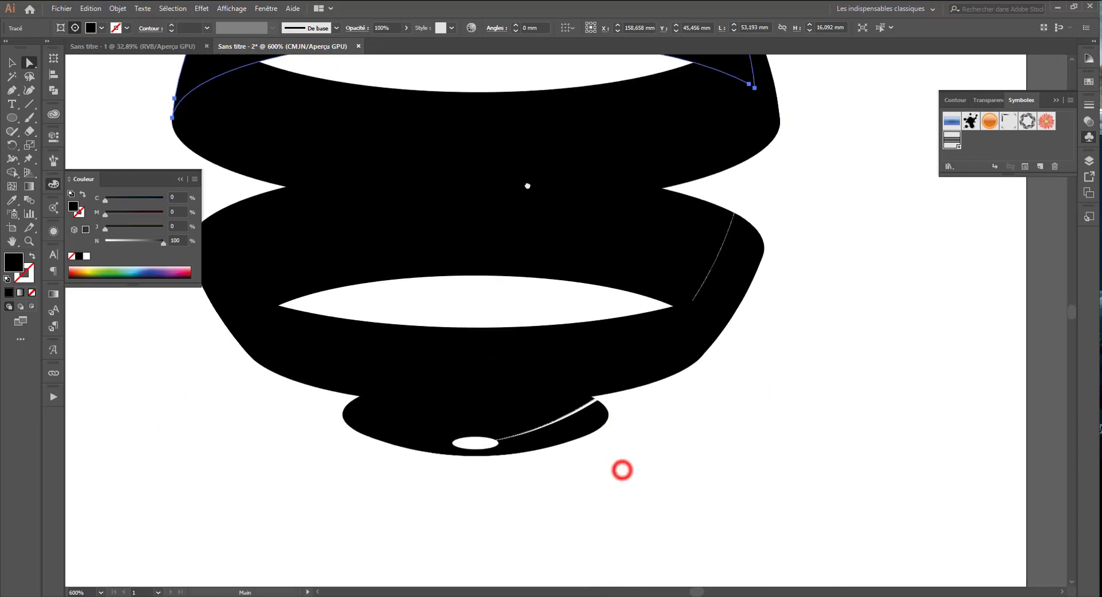
click(596, 411)
click(597, 408)
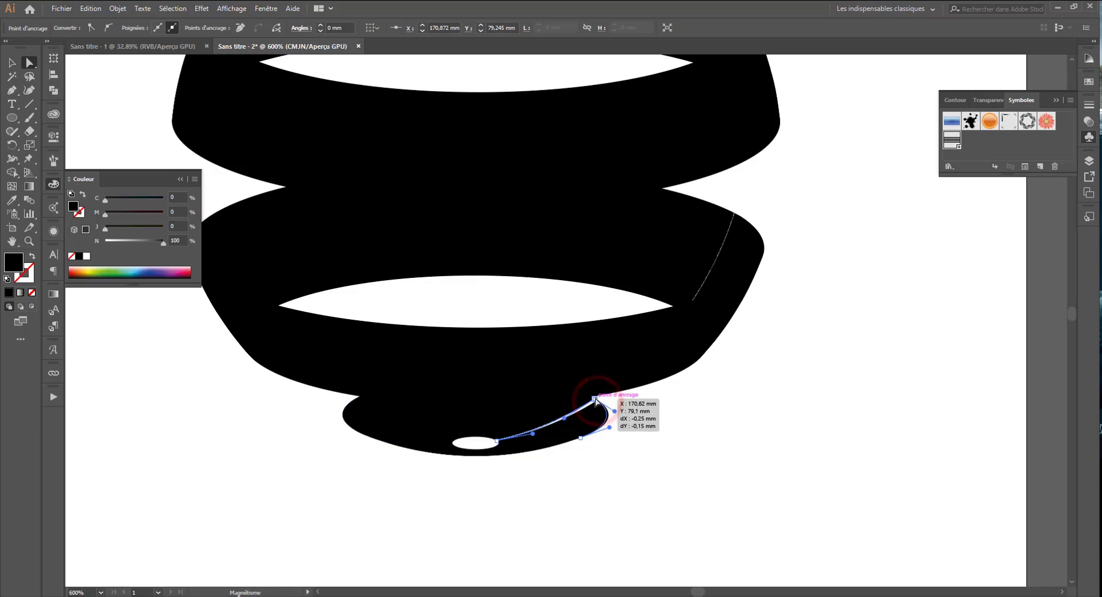
click(662, 438)
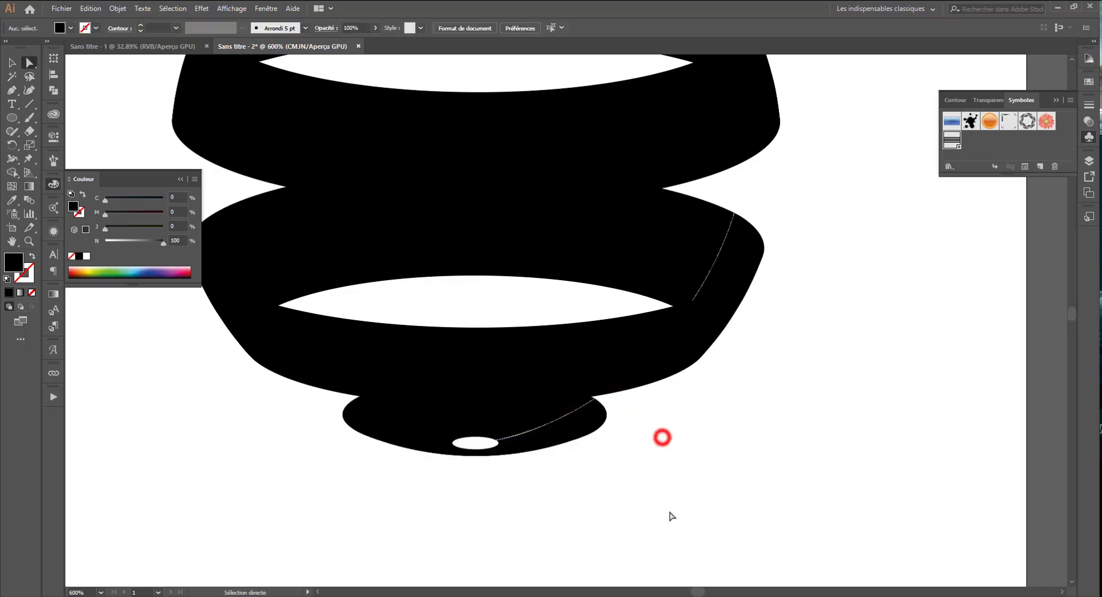
Try to merge the adjacent anchor points beside the bottom band's small white oval with the Join tool
click(502, 448)
key(ctrl+plus)
key(ctrl+plus)
key(ctrl+plus)
key(ctrl+plus)
key(ctrl+plus)
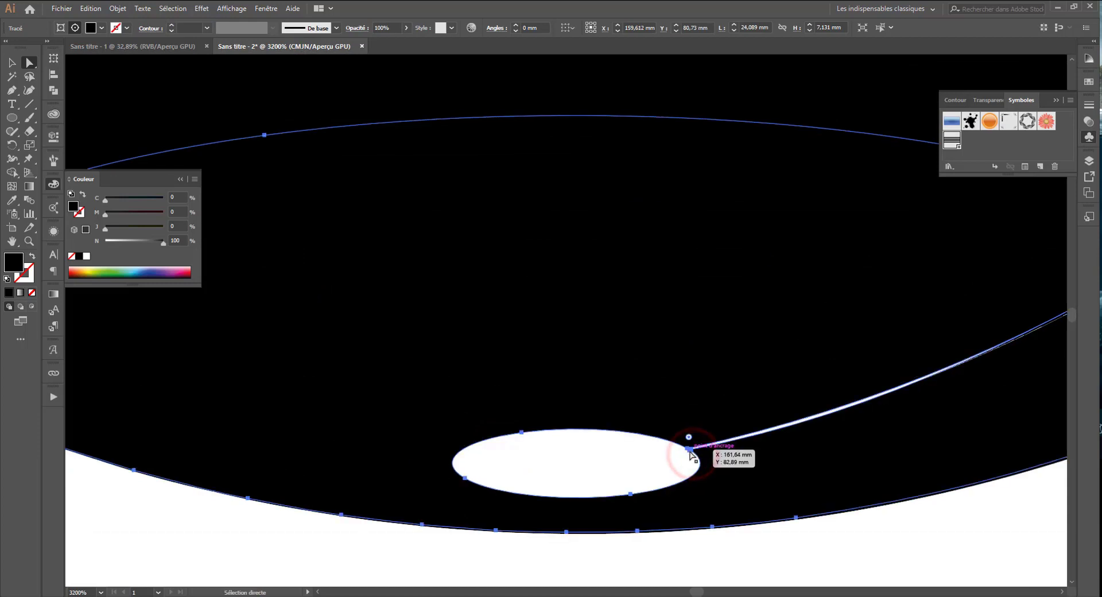
click(10, 96)
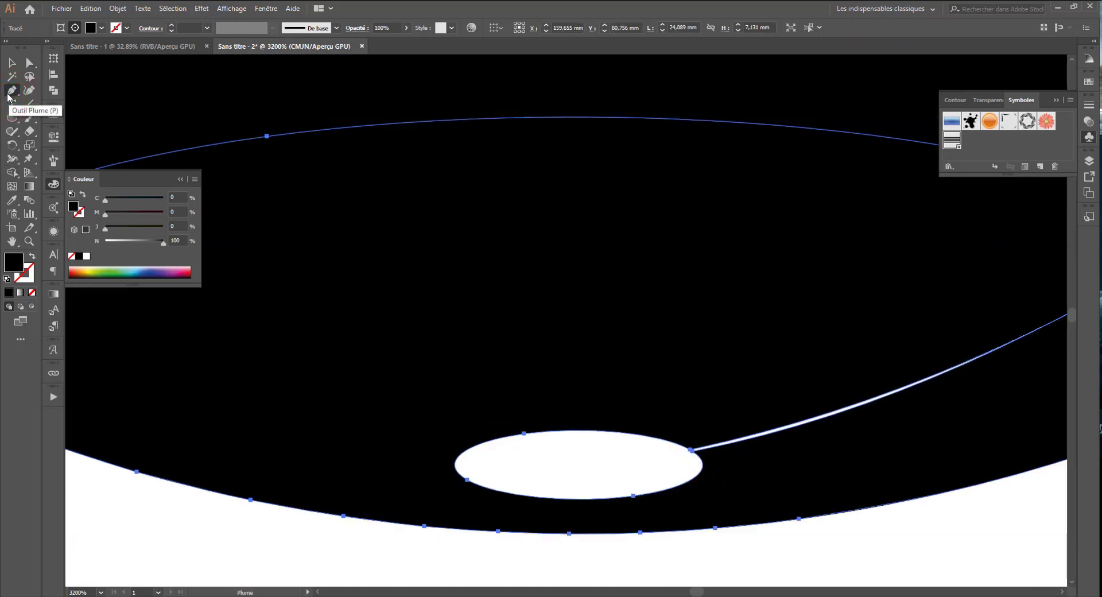
click(10, 120)
click(9, 135)
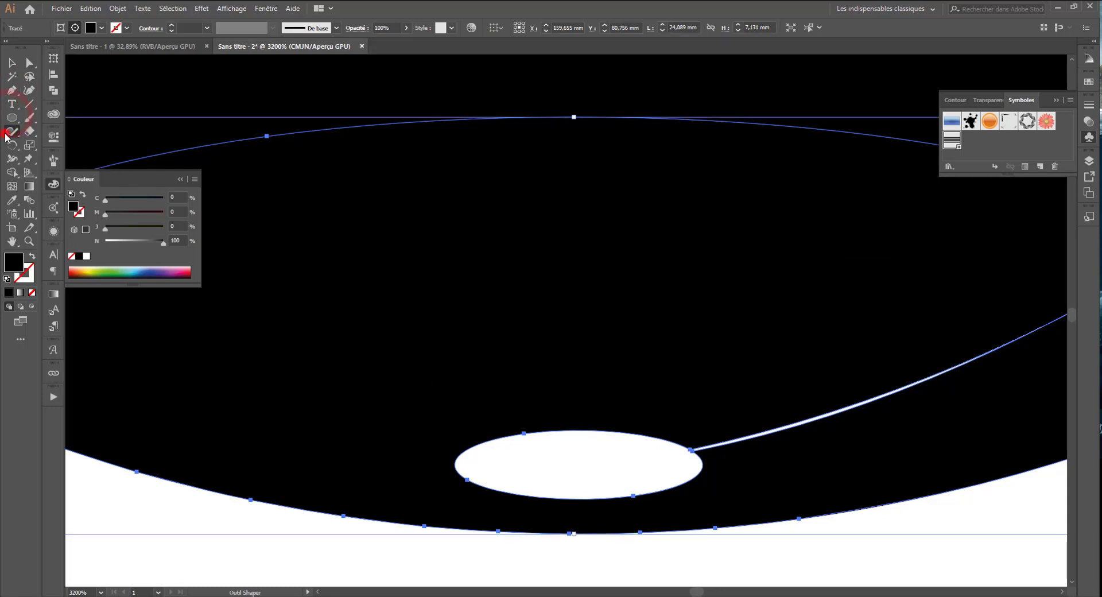
click(47, 187)
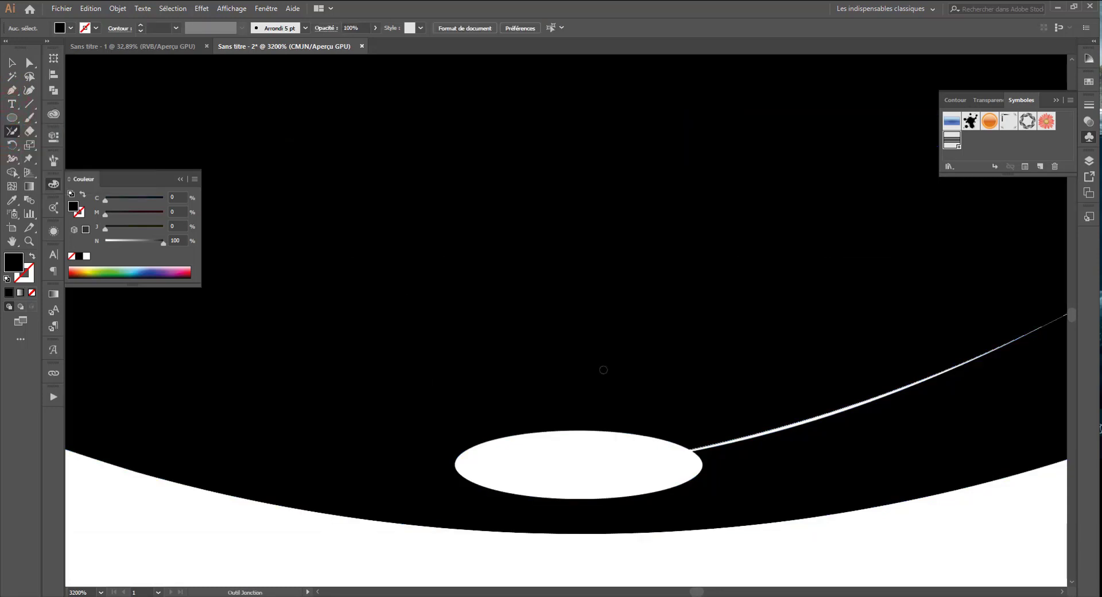
key(ctrl)
ctrl+click(711, 466)
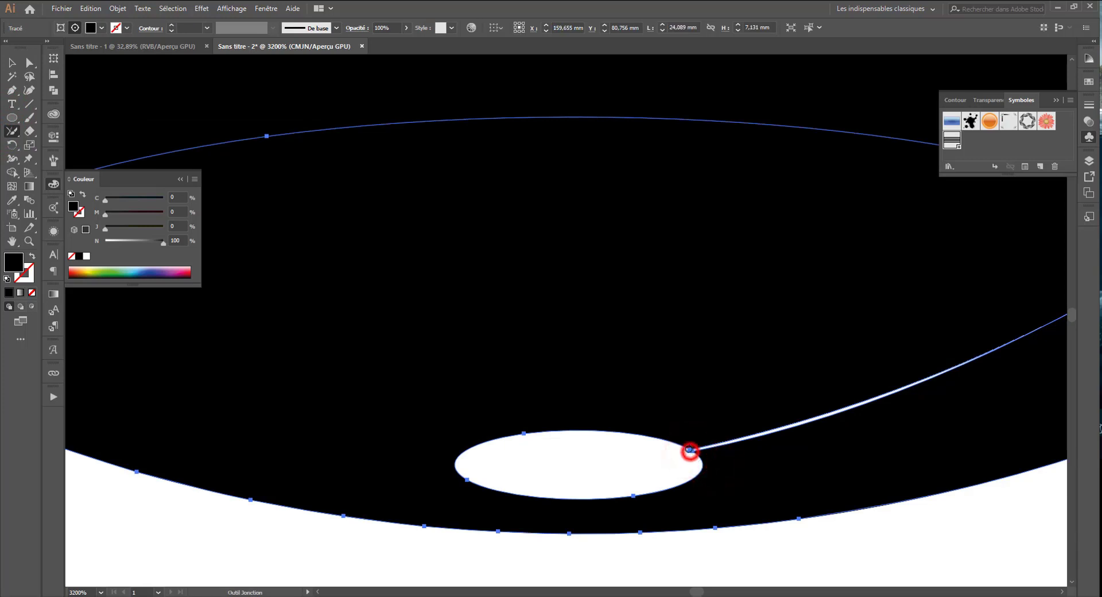
click(12, 134)
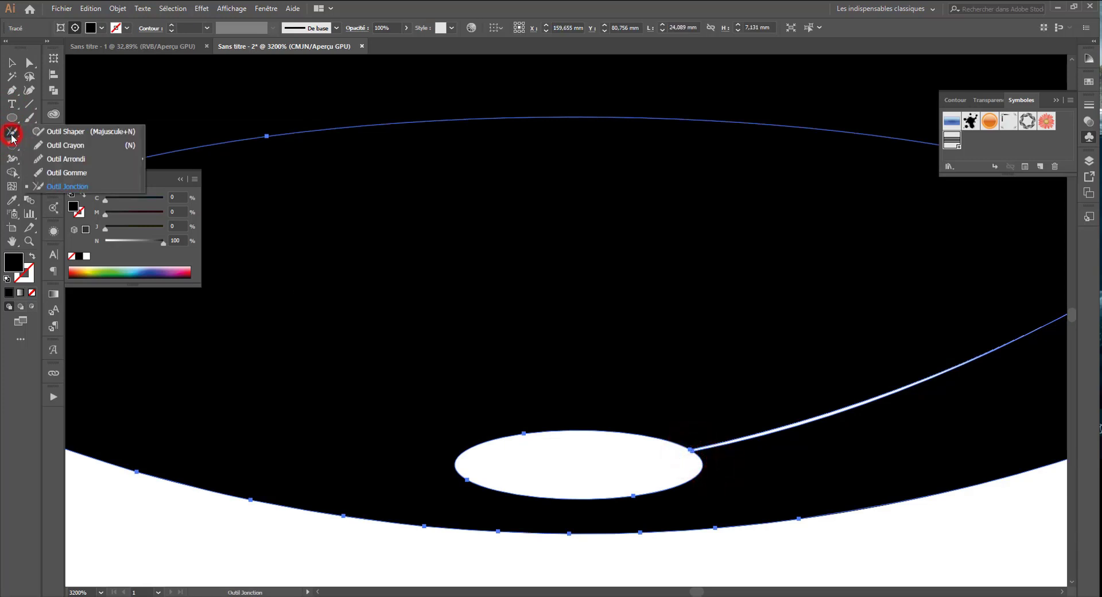
Try to connect the two anchor points beside the small white oval with the Pen tool
click(12, 92)
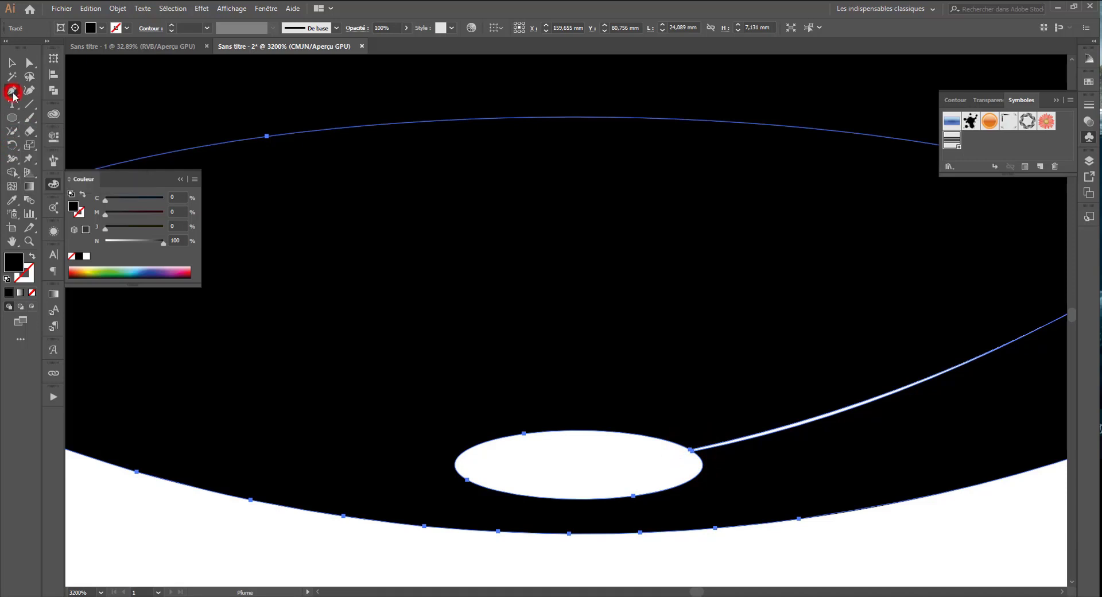
click(691, 451)
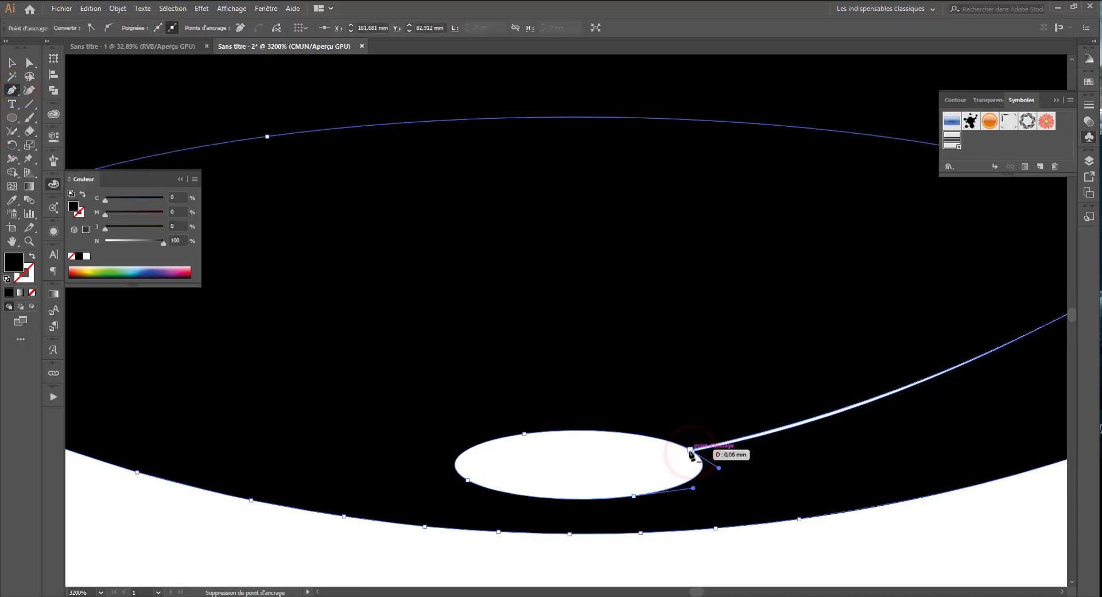
click(692, 452)
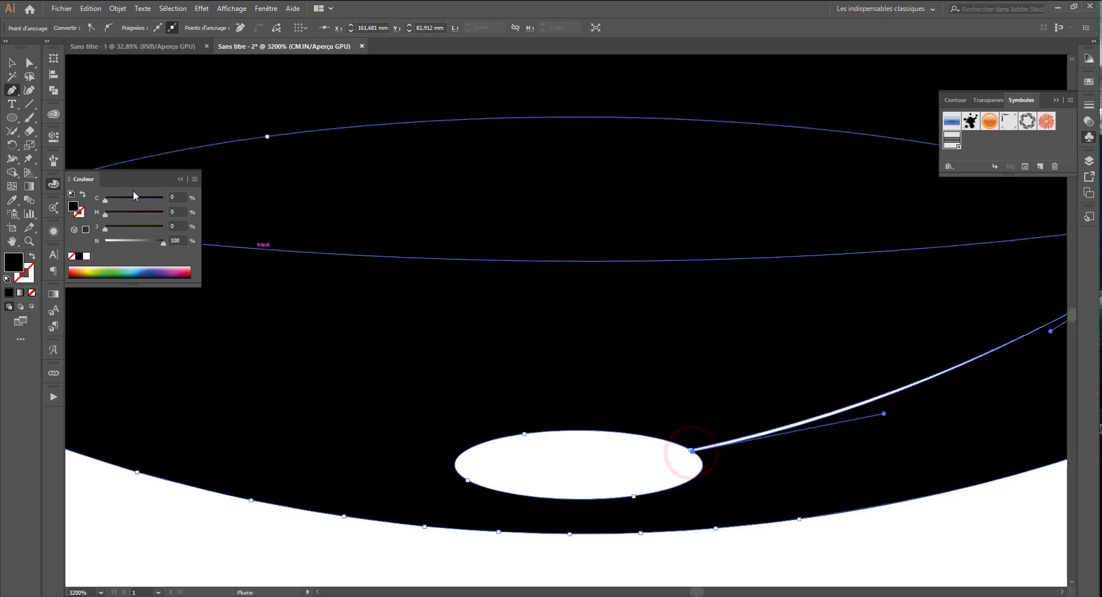
Nudge the anchor point beside the small white oval onto its neighbour and adjust the curve's upper handle to thin the bottom band's gap
click(692, 453)
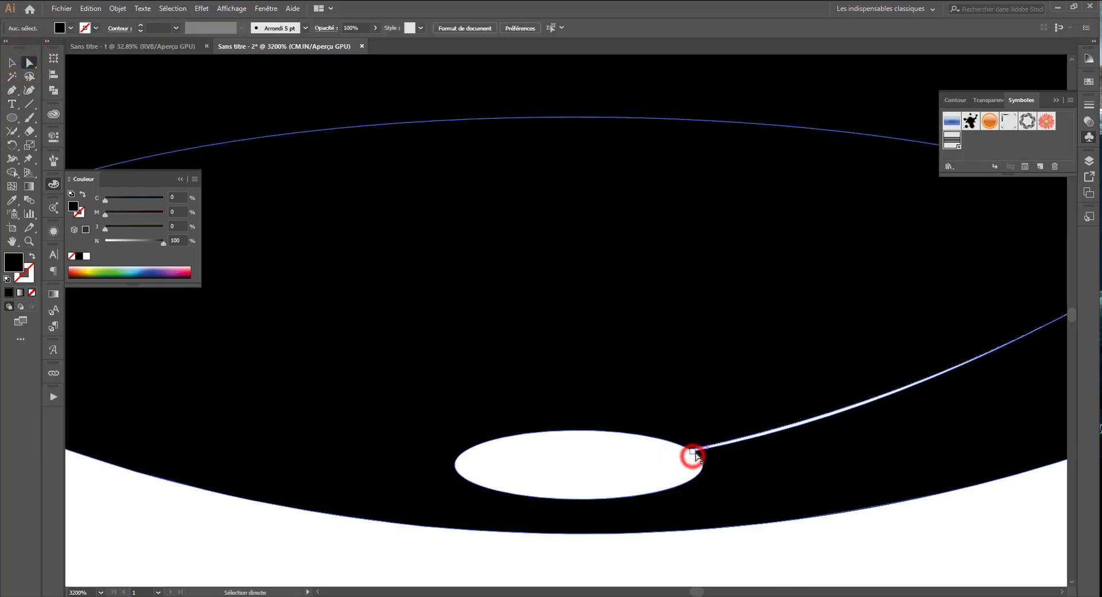
drag(693, 453, 691, 452)
drag(732, 366, 298, 461)
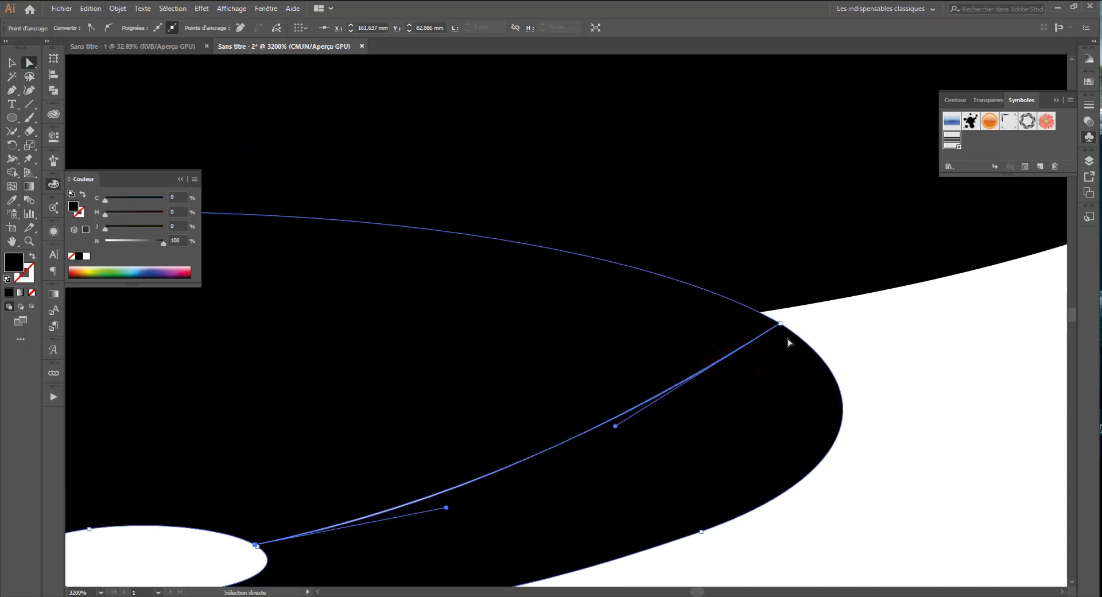
drag(615, 427, 611, 420)
click(915, 509)
key(ctrl+minus)
key(ctrl+minus)
key(ctrl+minus)
key(ctrl+minus)
key(ctrl+minus)
key(ctrl+minus)
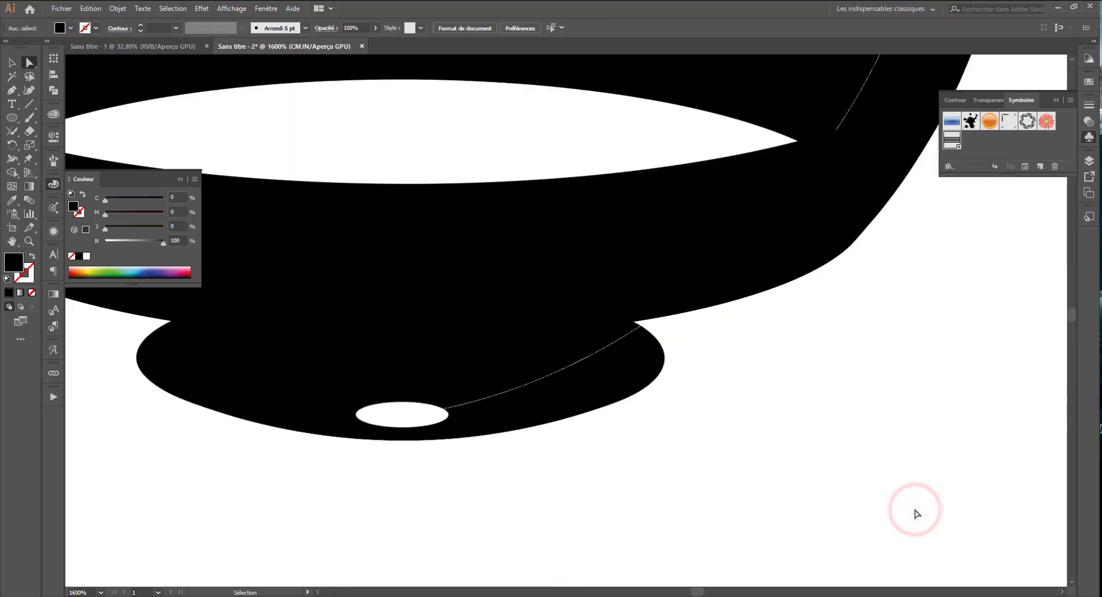
drag(697, 382, 654, 521)
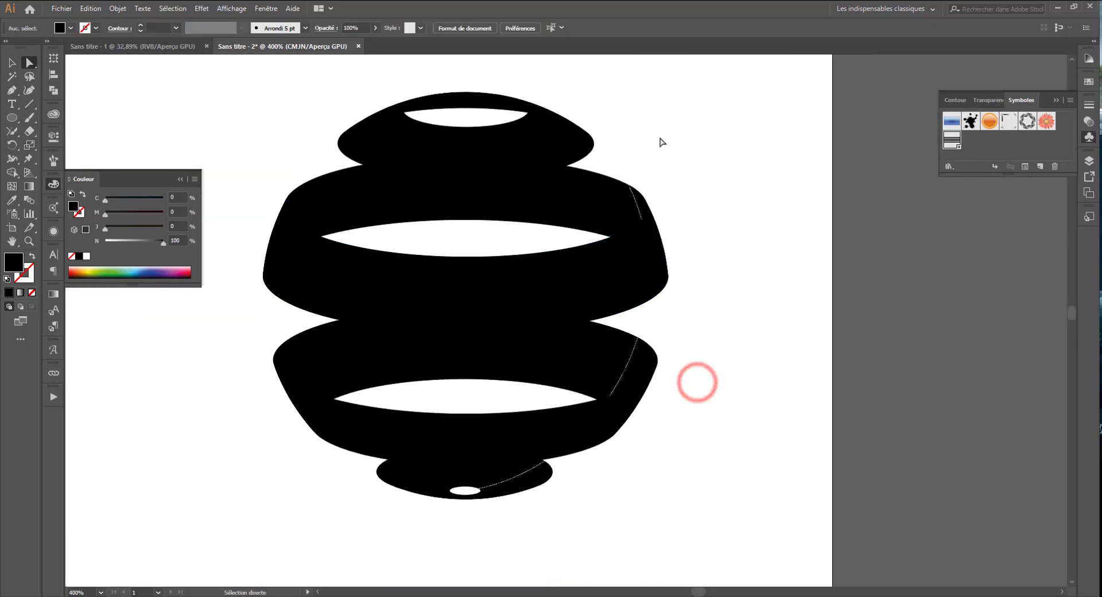
drag(680, 90, 188, 495)
click(347, 536)
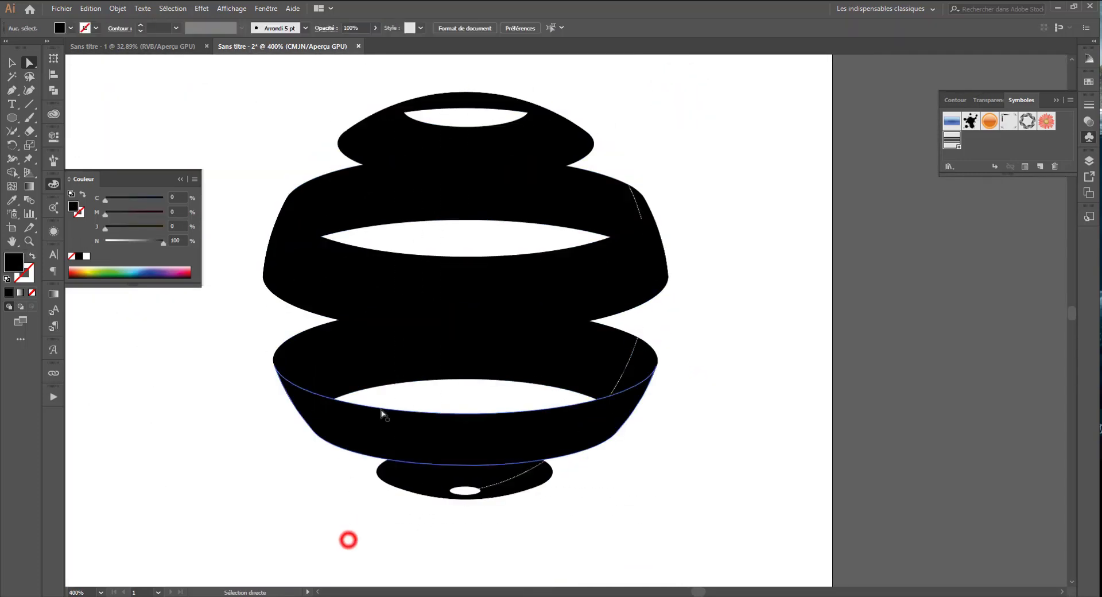
click(388, 445)
click(355, 376)
shift+click(298, 275)
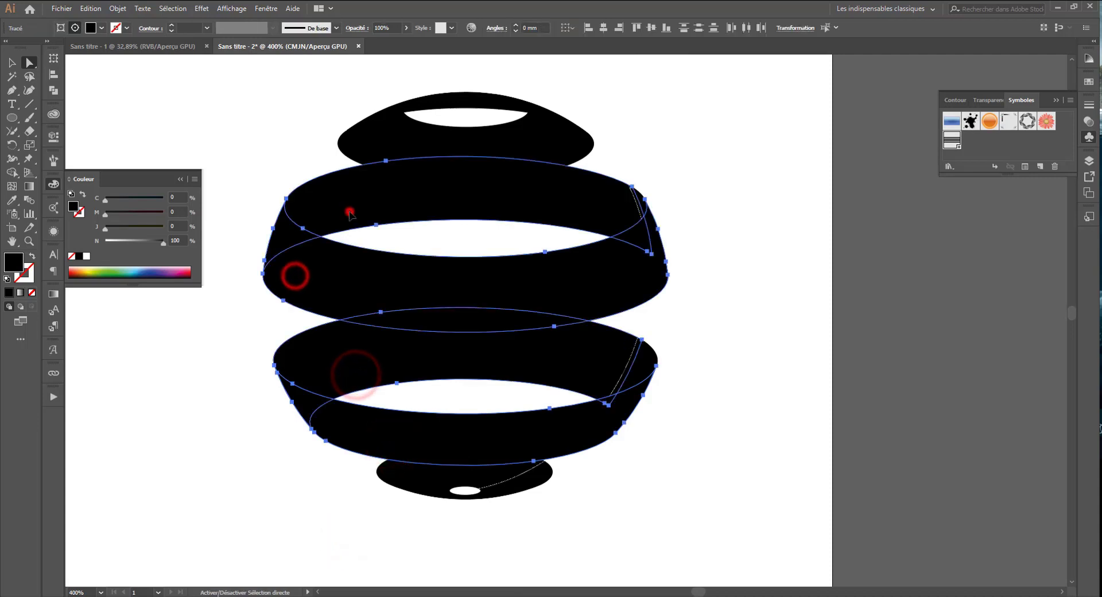
shift+click(349, 212)
shift+click(397, 133)
shift+click(466, 100)
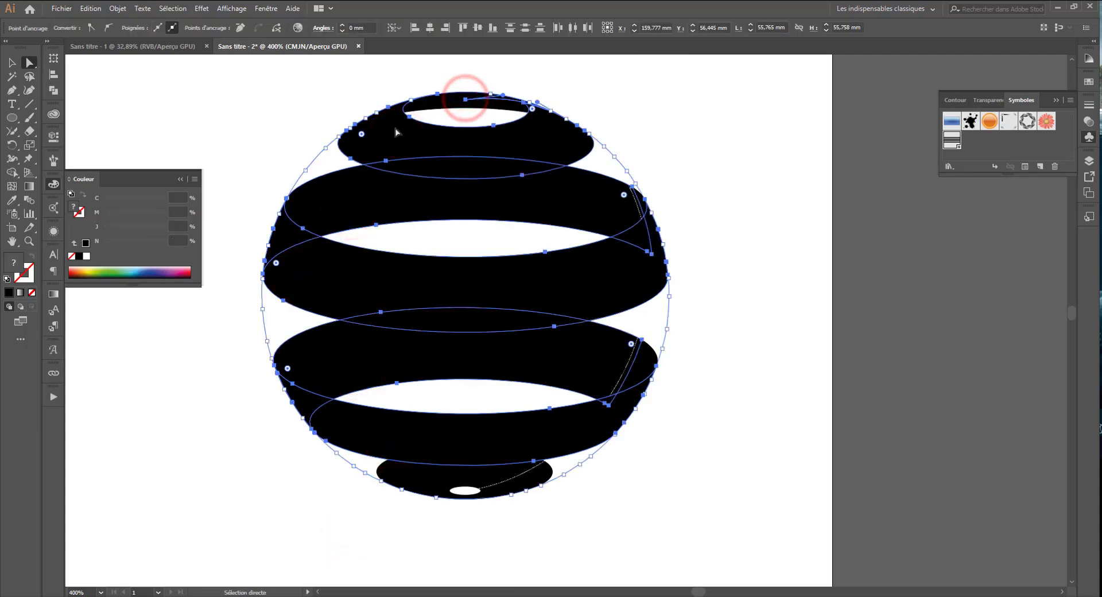
click(356, 126)
click(304, 132)
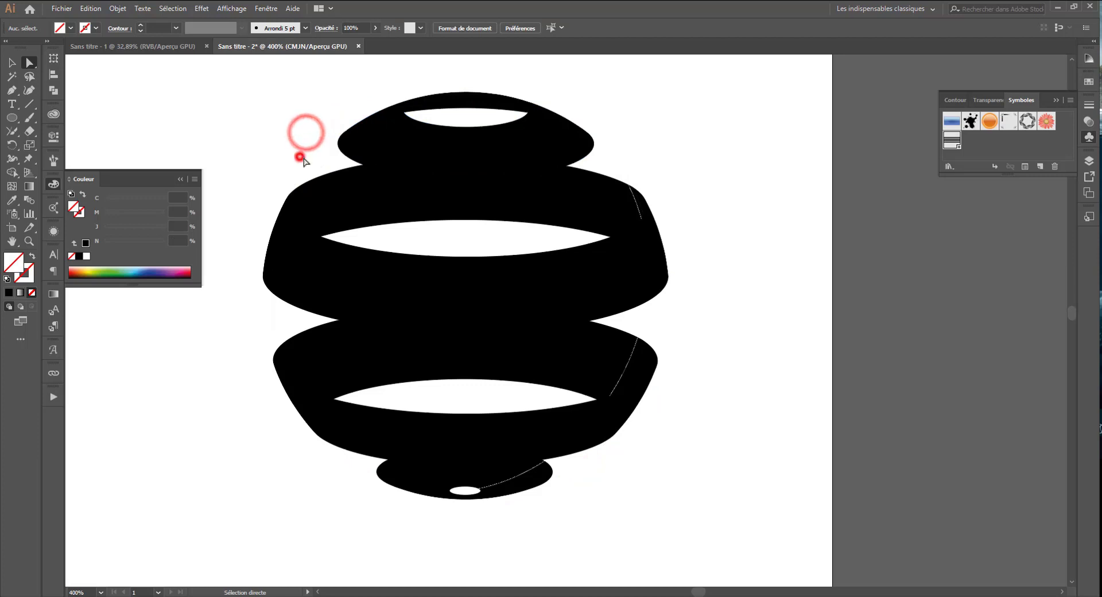
Delete the two invisible sphere outline paths that surround the black bands
click(297, 155)
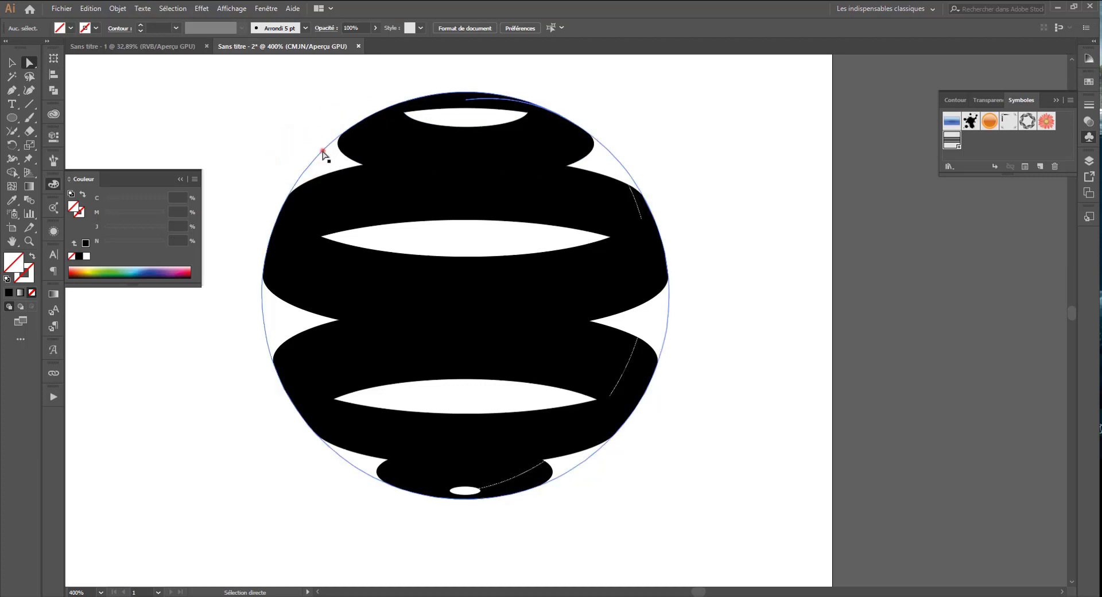
click(320, 153)
key(Delete)
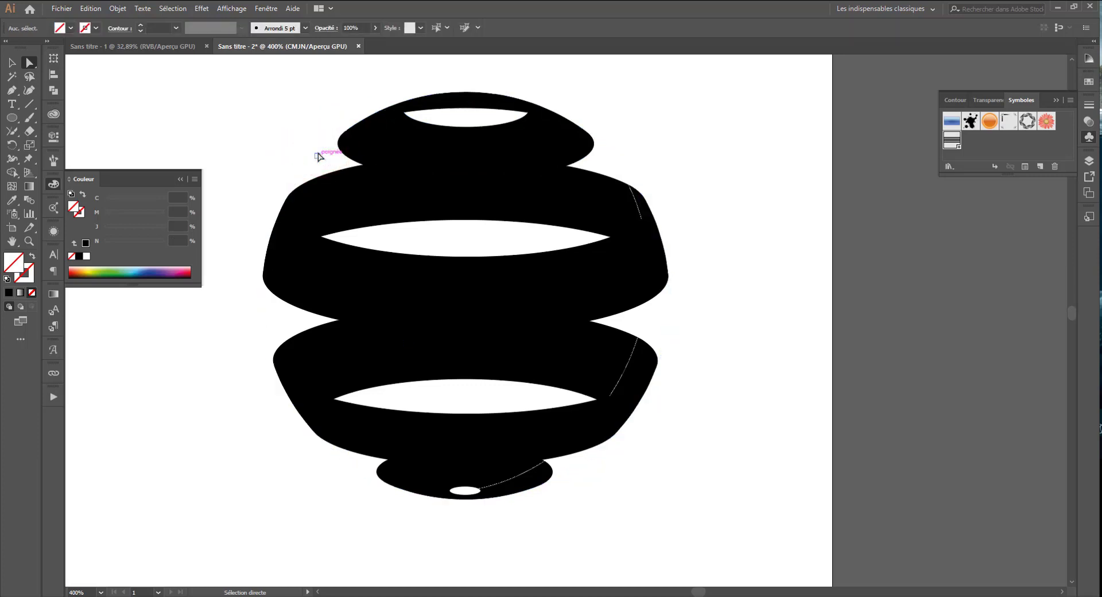
key(ctrl+a)
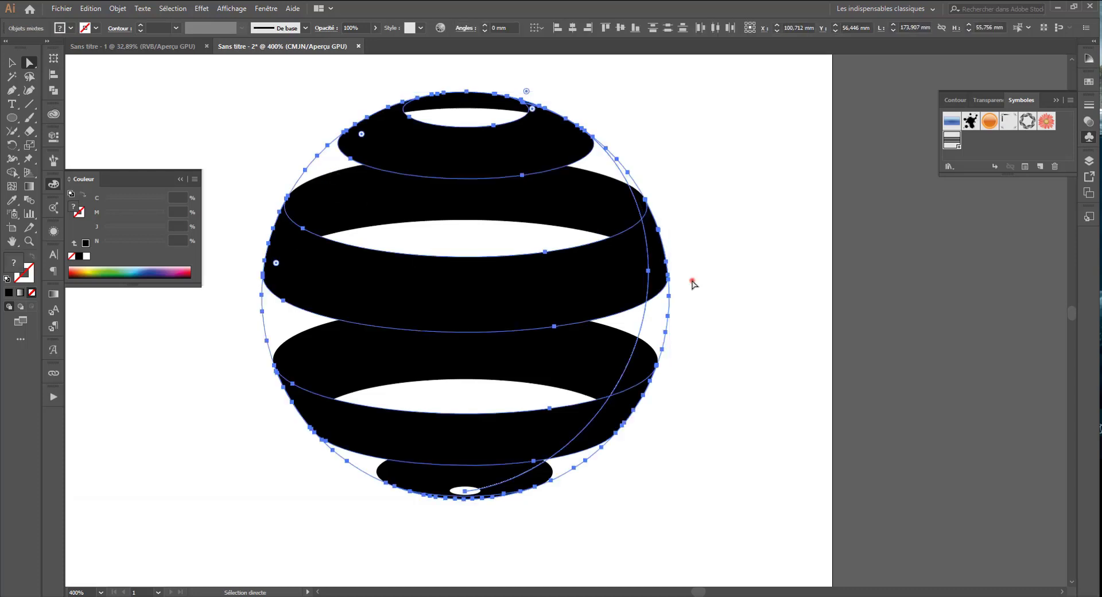
click(695, 282)
click(641, 328)
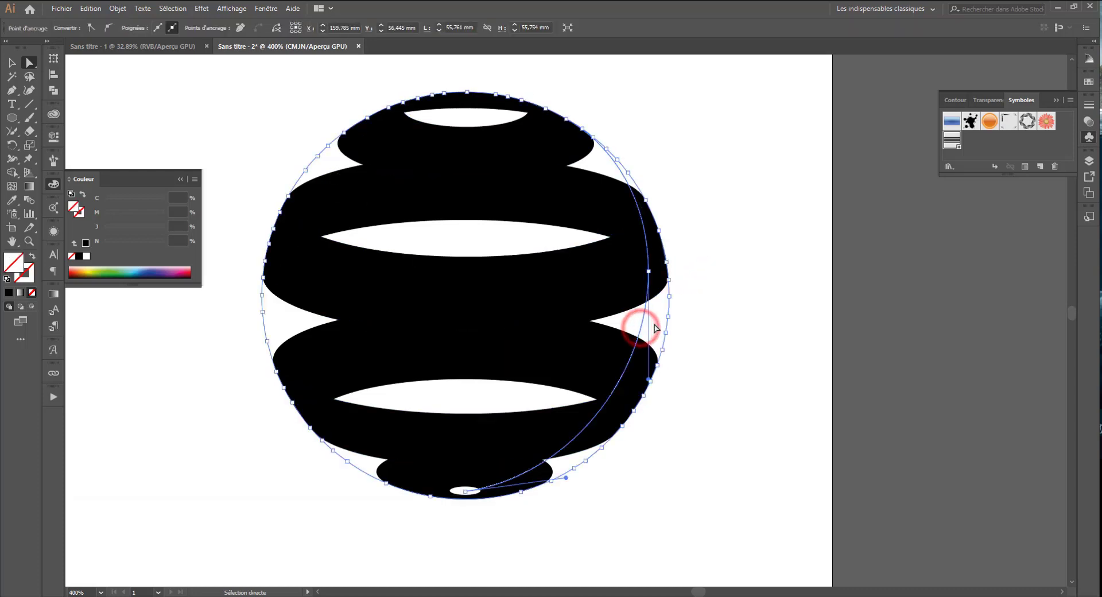
key(Delete)
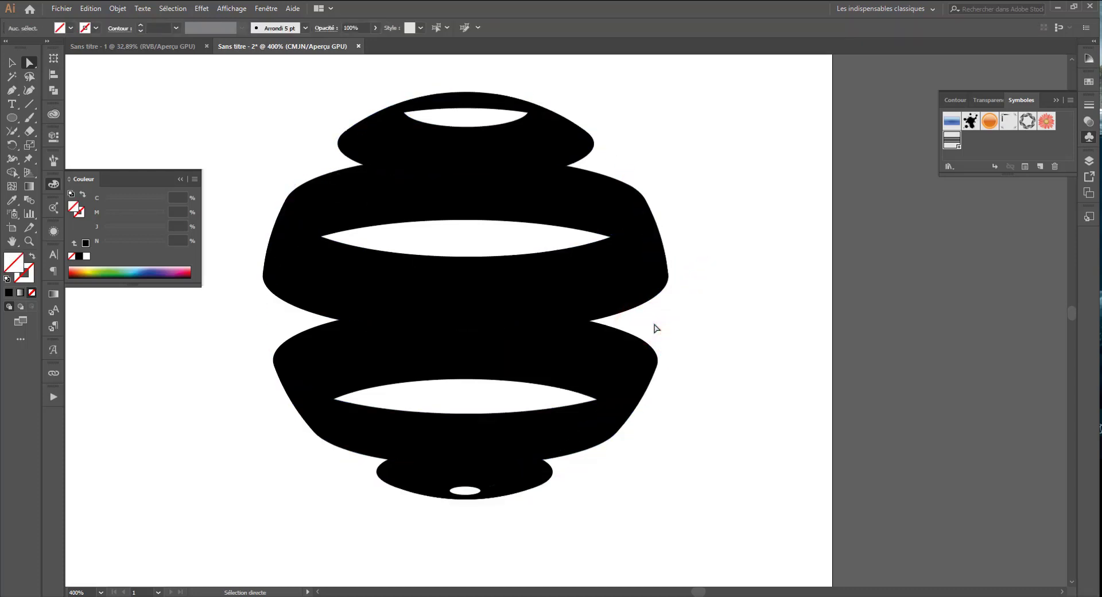
Fill all the sphere's bands with a green of C 70,98 %, M 0 %, J 100 % and N 0 %
key(ctrl+a)
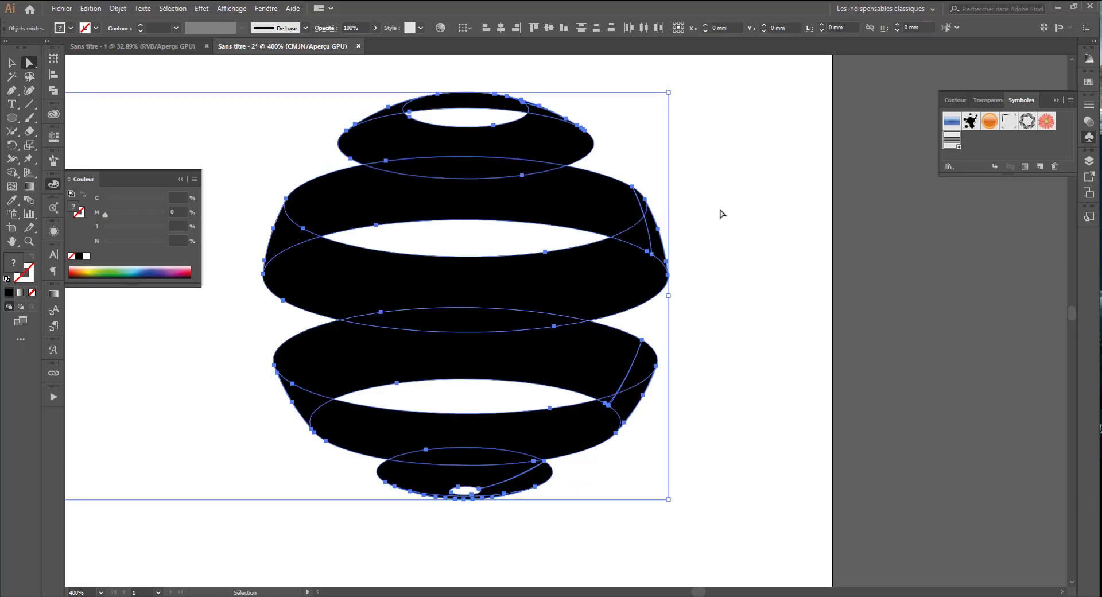
click(106, 269)
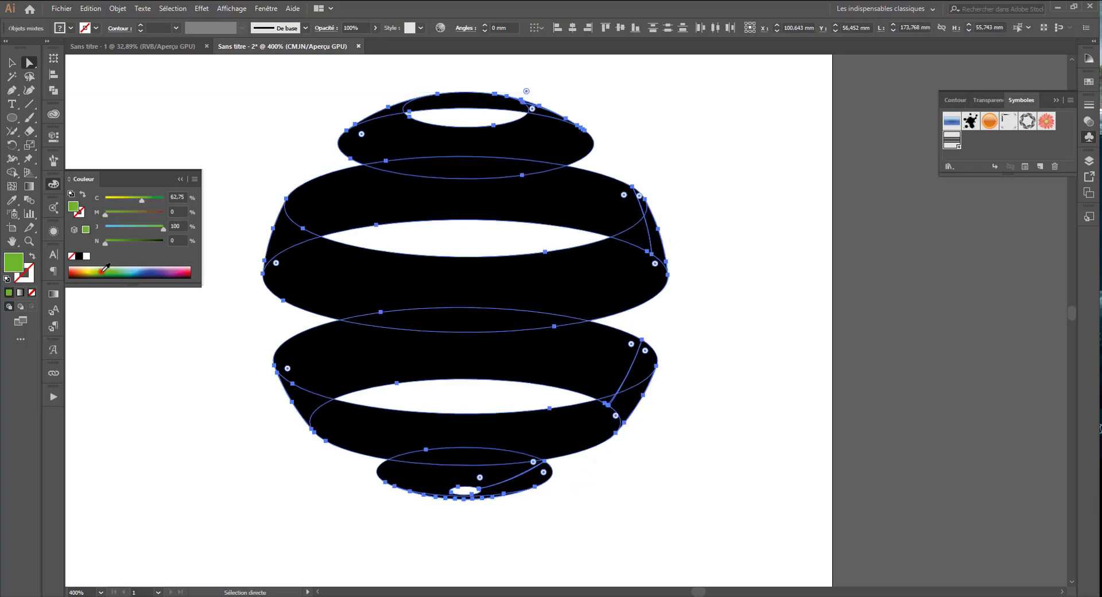
click(108, 271)
click(109, 272)
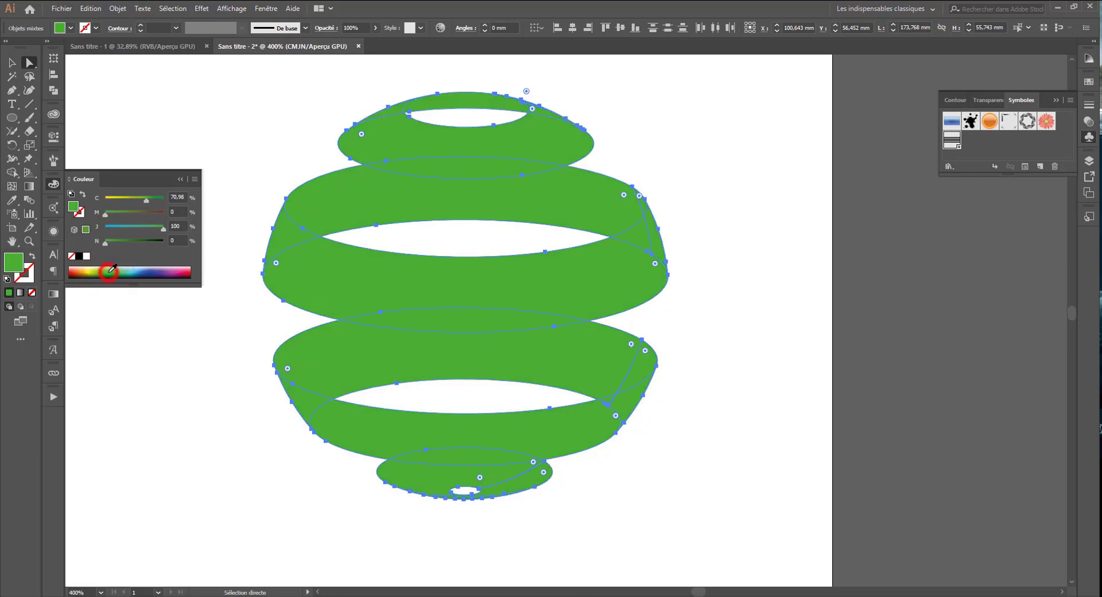
Fill all the sphere's bands with a light blue of C 51,37 %, M 0 %, J 10,98 % and N 0 %
click(121, 269)
click(214, 422)
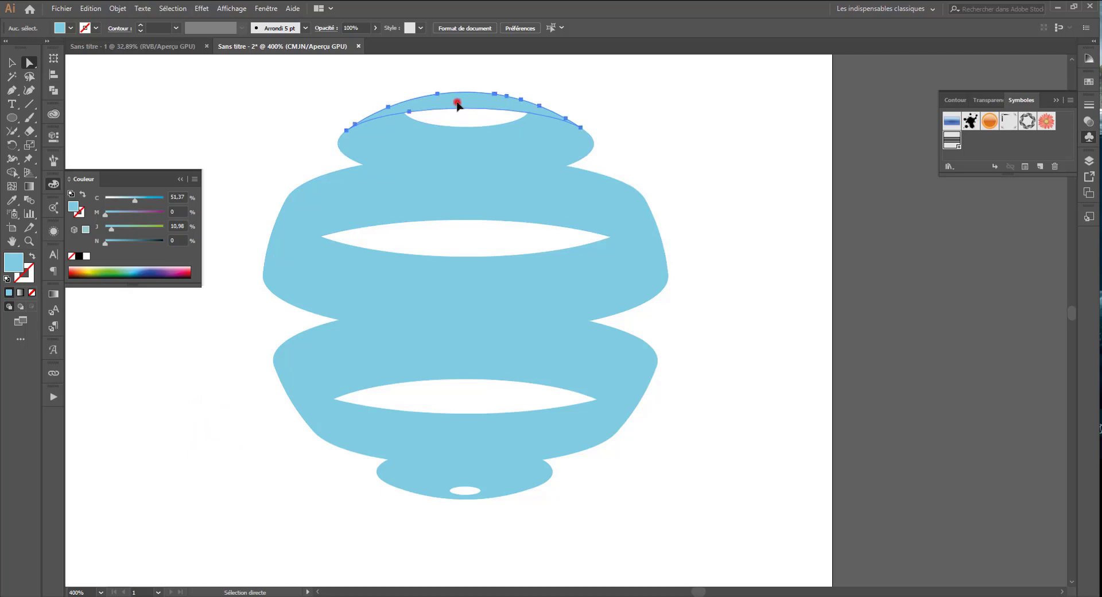
Darken the inner faces of the sphere's upper three bands by raising cyan to 78 %, 69 % and 68 % from top to bottom
click(457, 104)
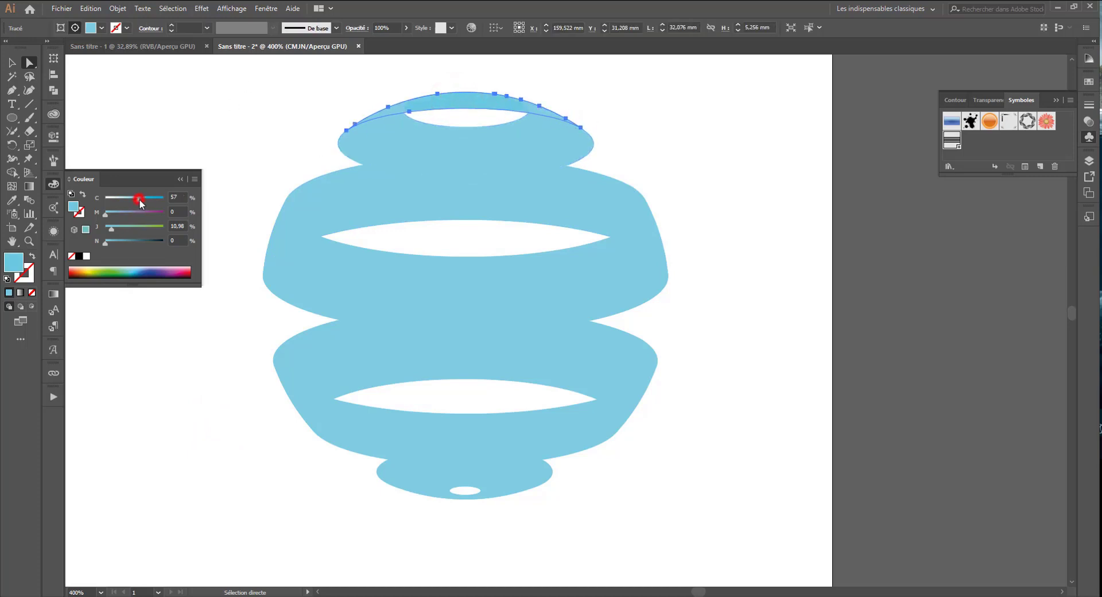
drag(144, 204, 151, 202)
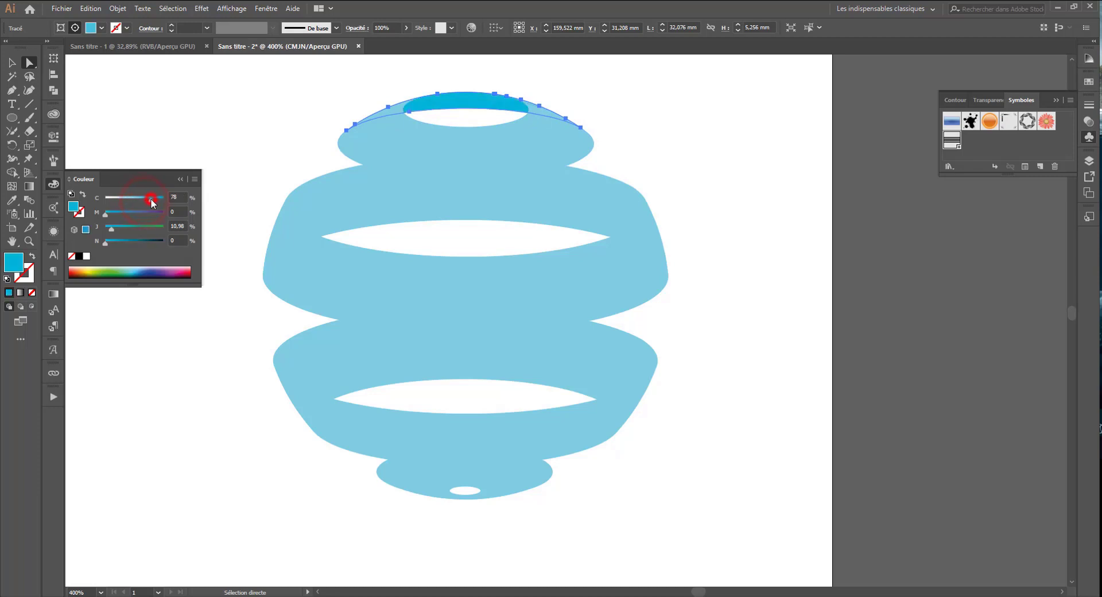
click(504, 206)
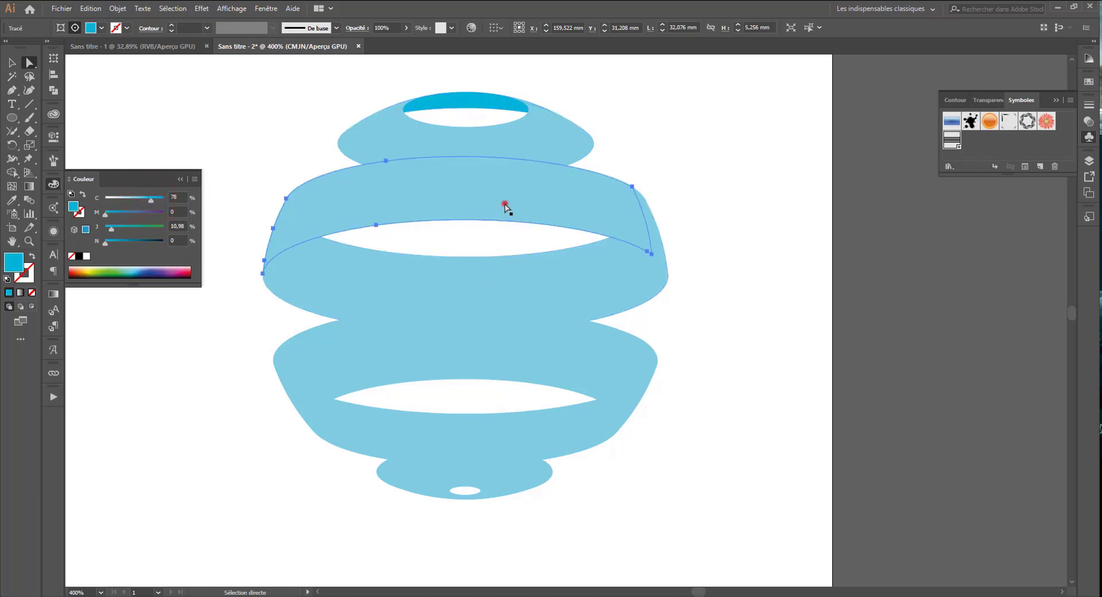
drag(140, 200, 147, 201)
click(462, 349)
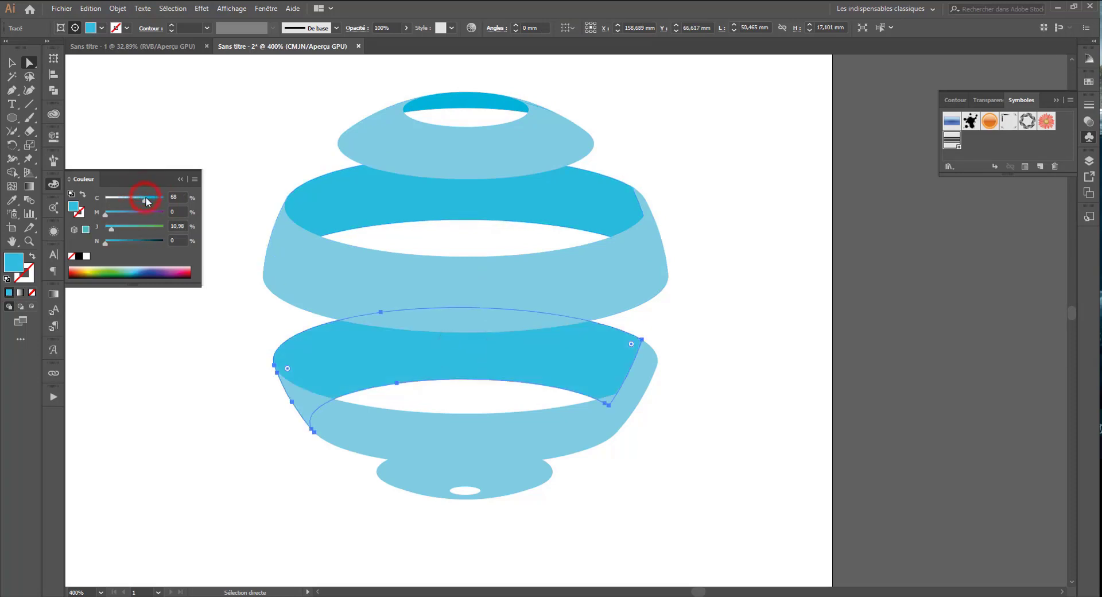
Recolour the inner face of the sphere's bottom cap with the darker blue sampled from the inner face above it
click(513, 469)
click(127, 241)
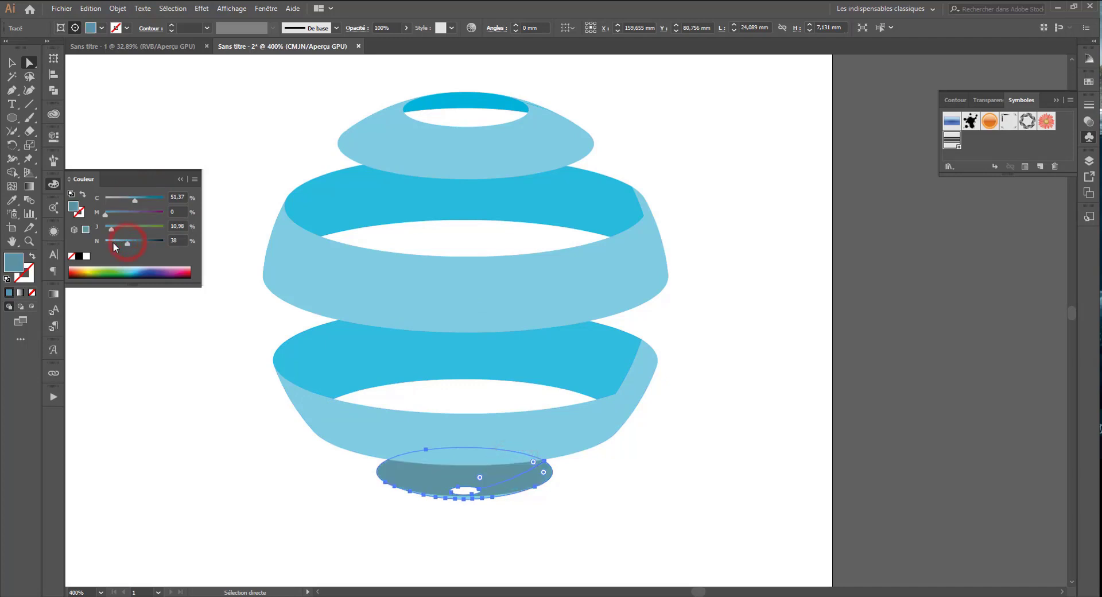
click(116, 243)
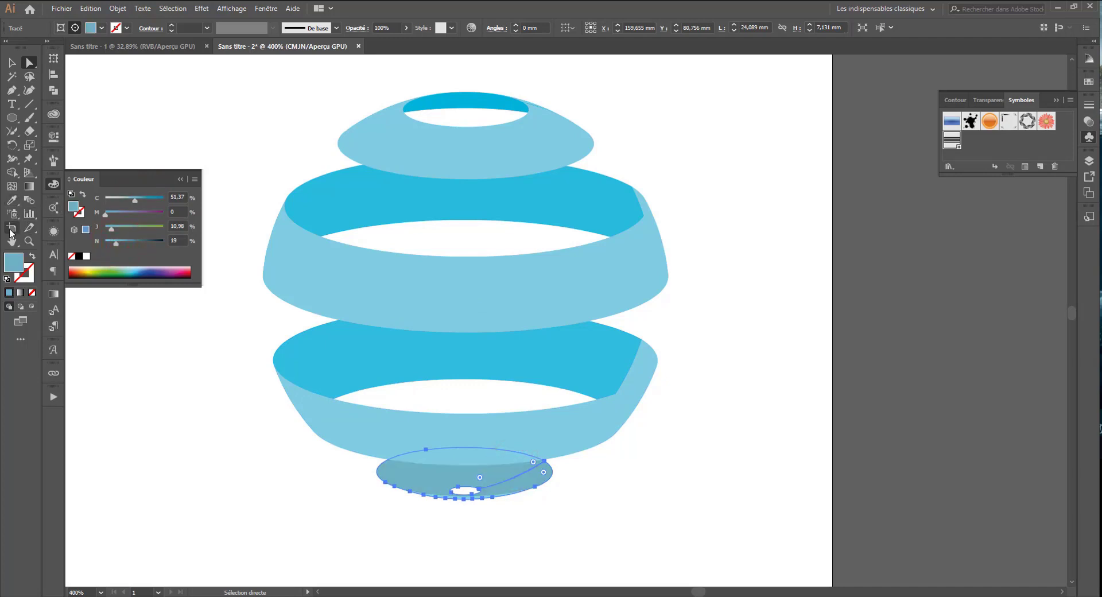
click(11, 200)
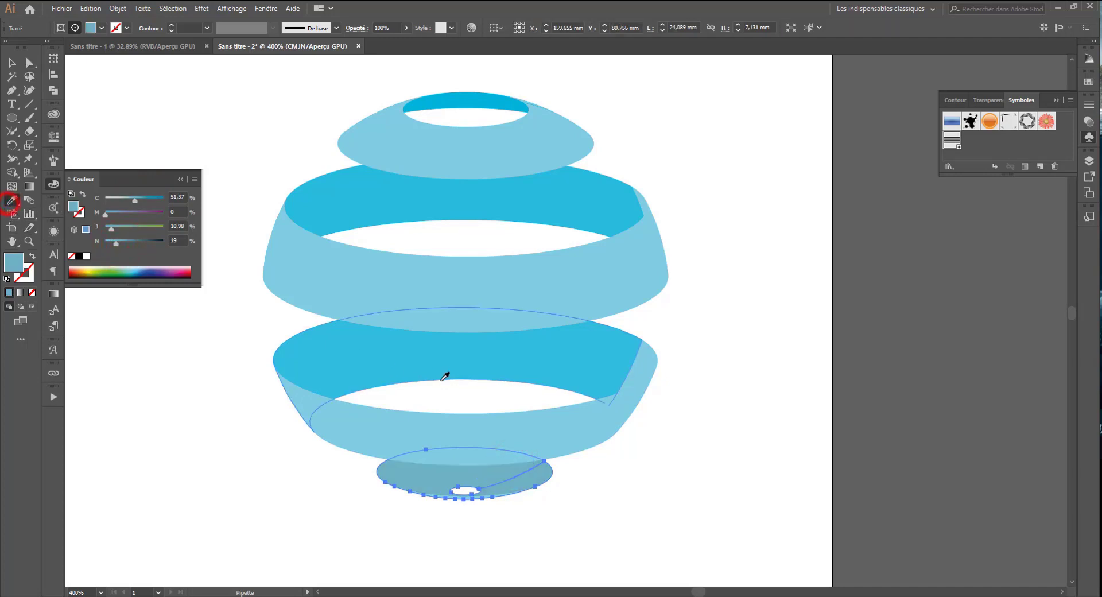
click(435, 366)
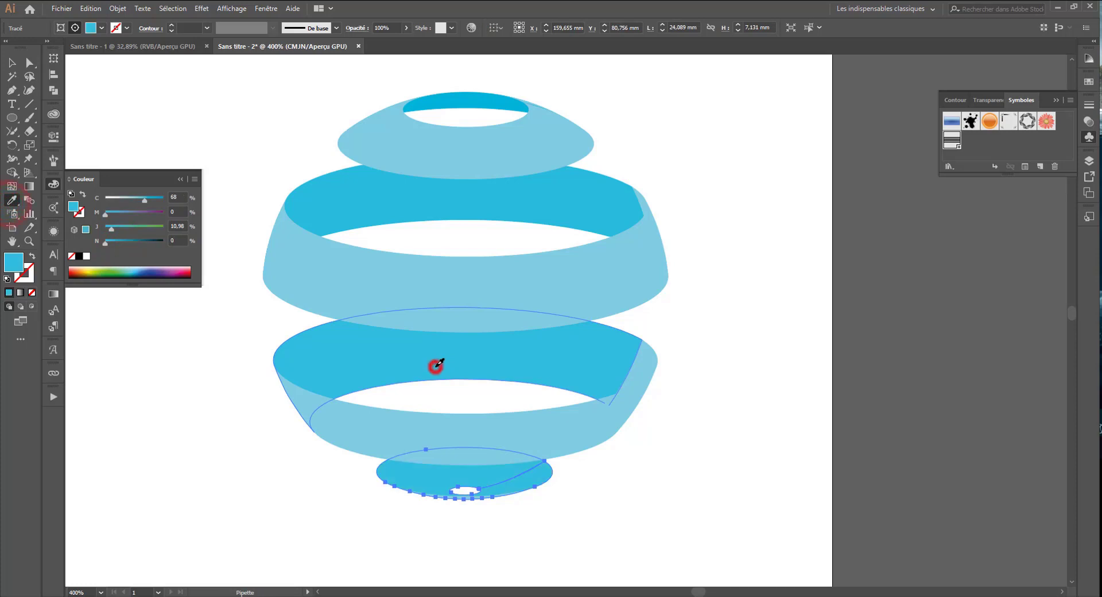
Unify all four inner faces of the sphere by sampling the second band's interior blue with C 69 % and J 10,98 %
ctrl+click(331, 364)
click(318, 200)
ctrl+click(331, 360)
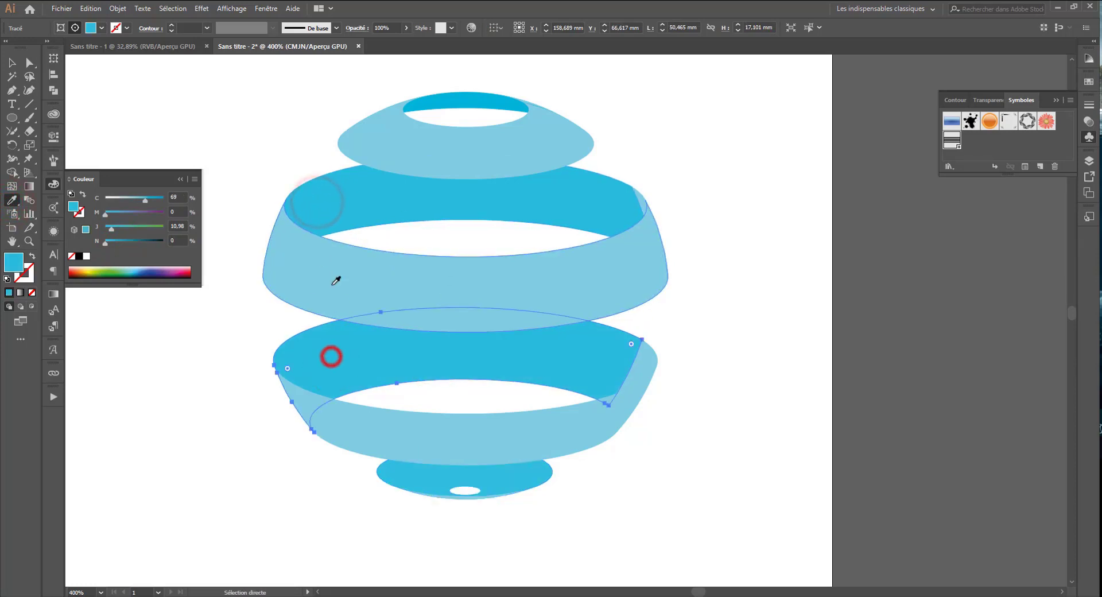
ctrl+shift+click(438, 474)
ctrl+shift+click(319, 197)
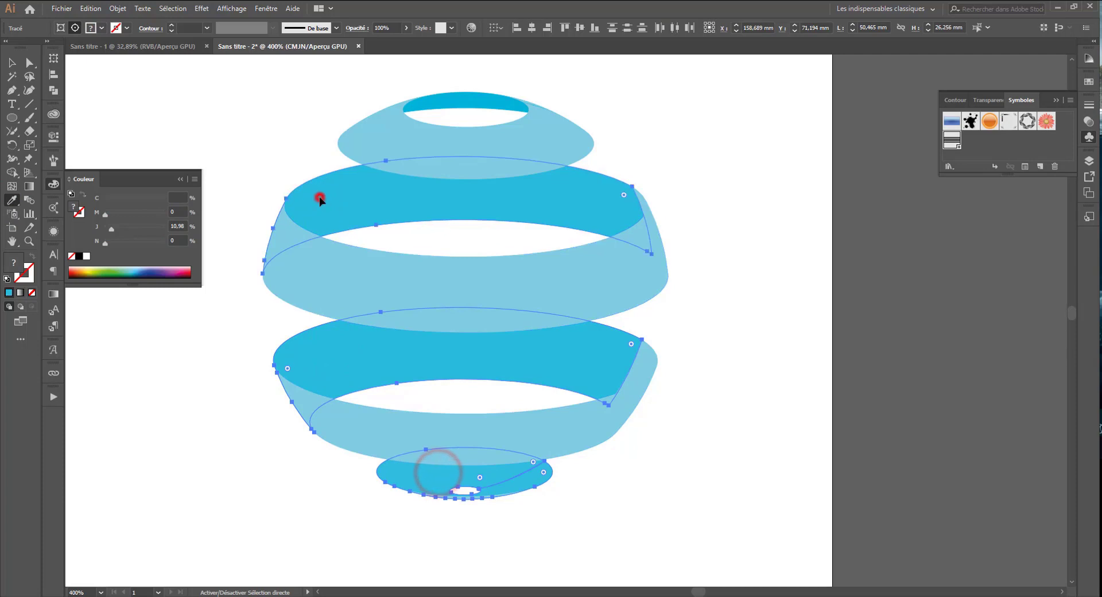
ctrl+shift+click(440, 100)
click(336, 206)
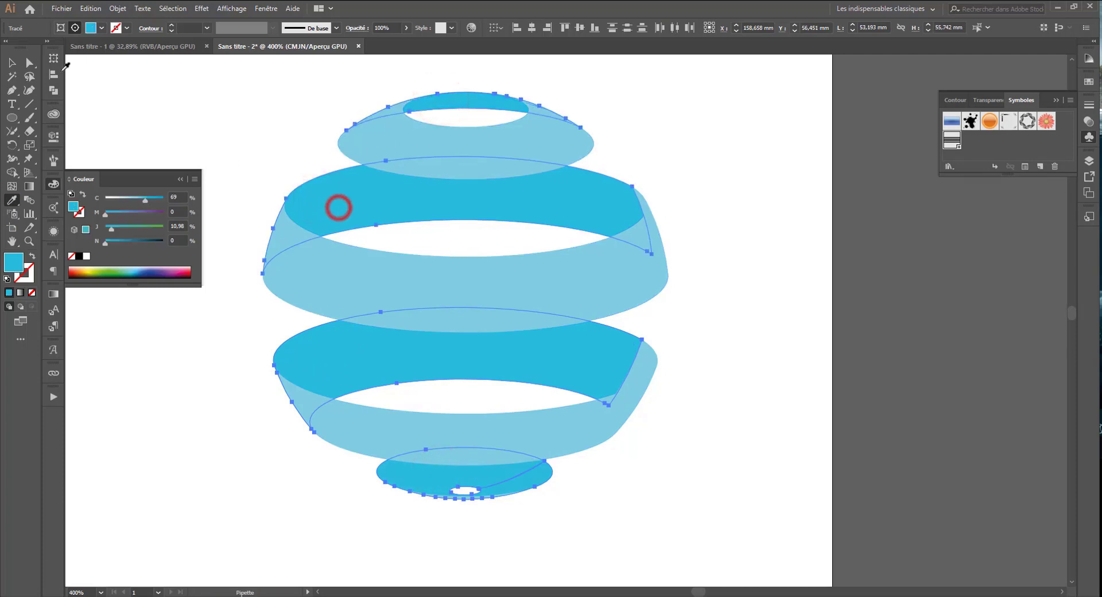
click(11, 62)
click(254, 118)
Fill the light slivers at the right ends of the two large bands' interiors with the darker inner-face blue
key(ctrl+minus)
key(ctrl+minus)
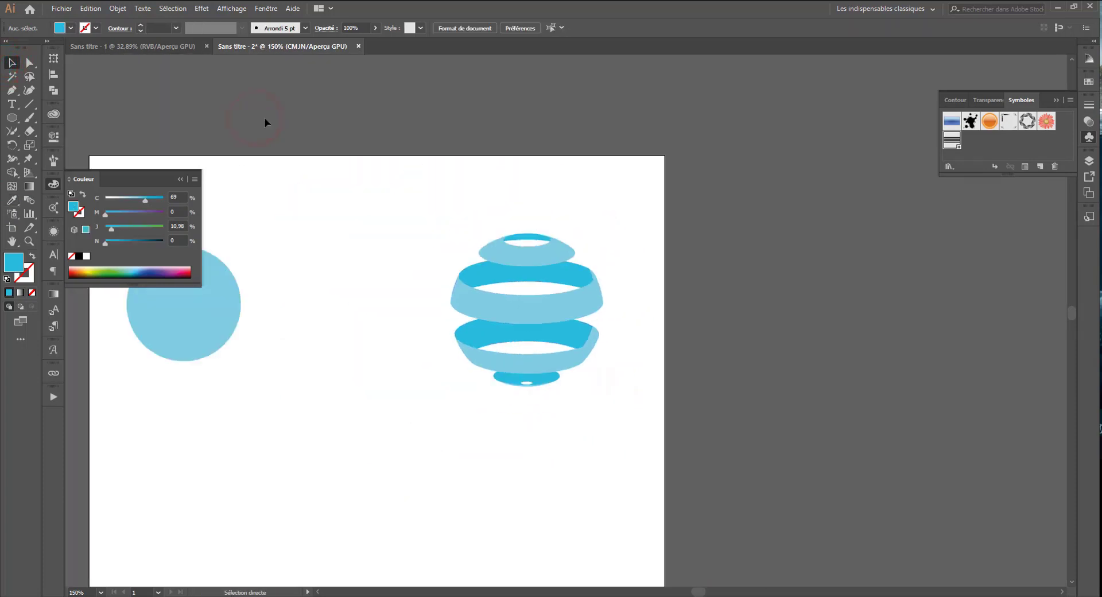
key(ctrl+plus)
key(ctrl+plus)
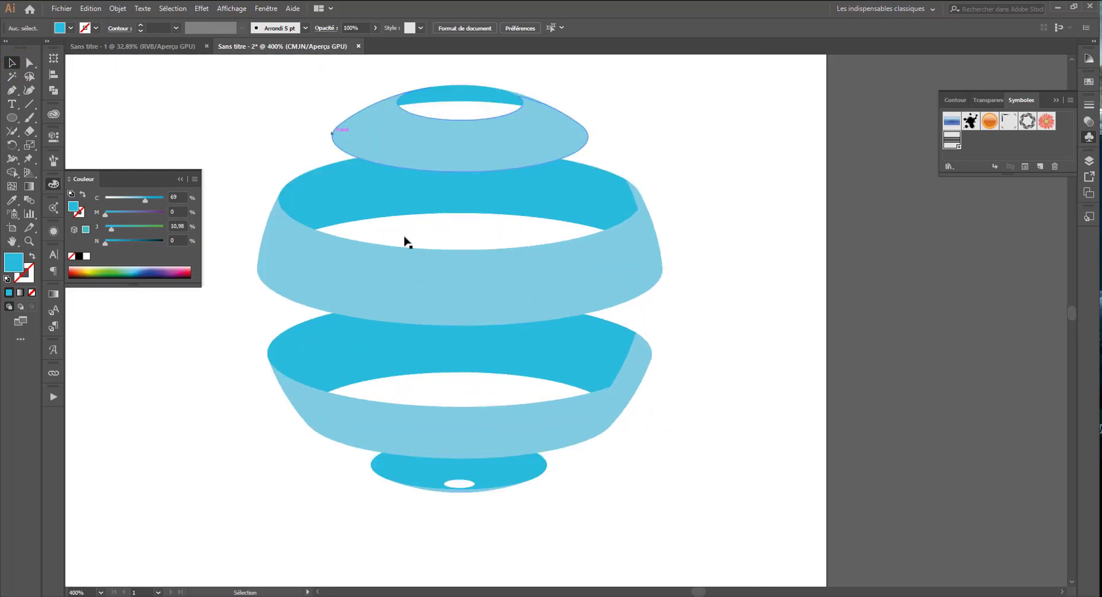
click(638, 360)
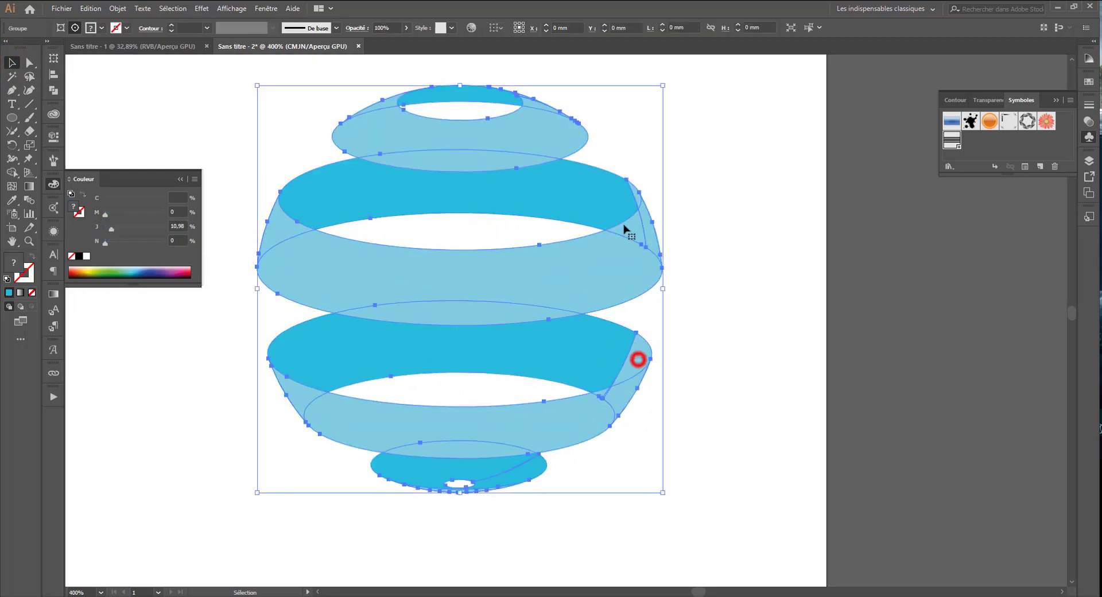
click(29, 62)
click(198, 103)
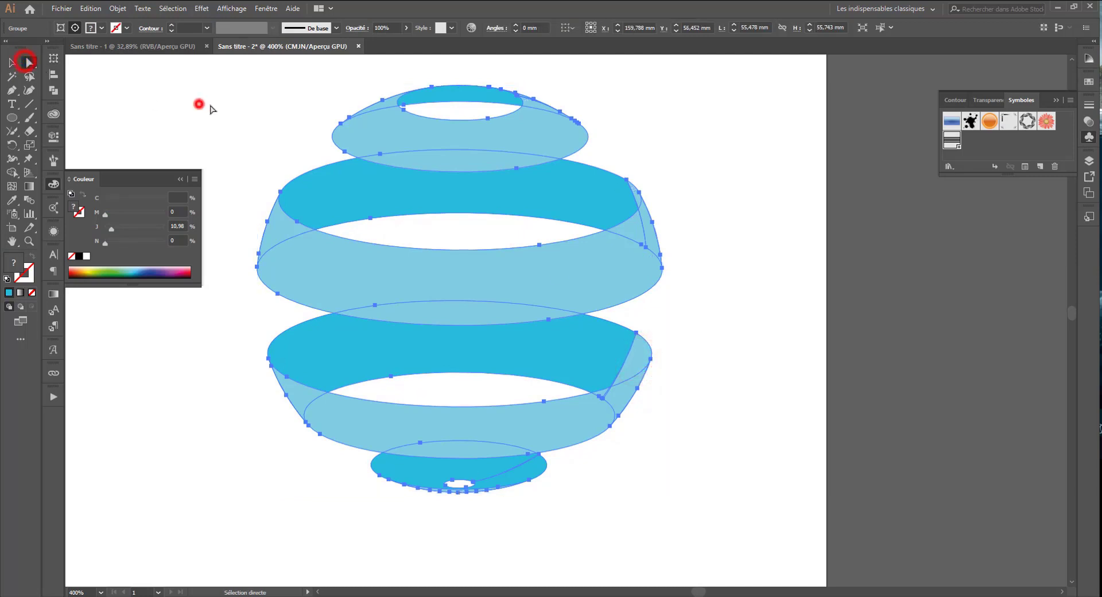
click(636, 190)
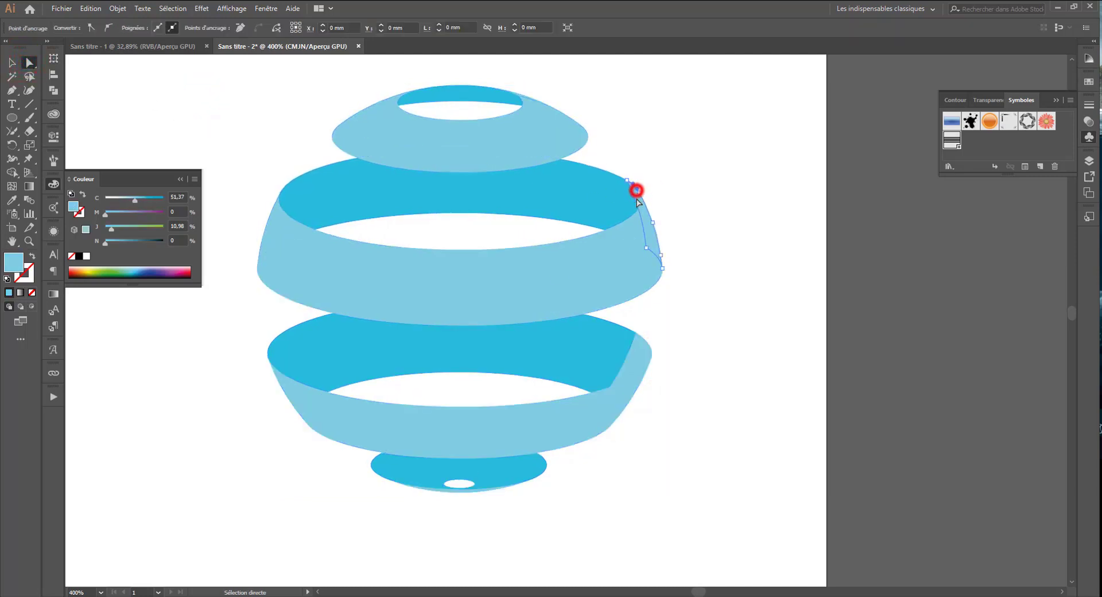
shift+click(636, 352)
click(12, 200)
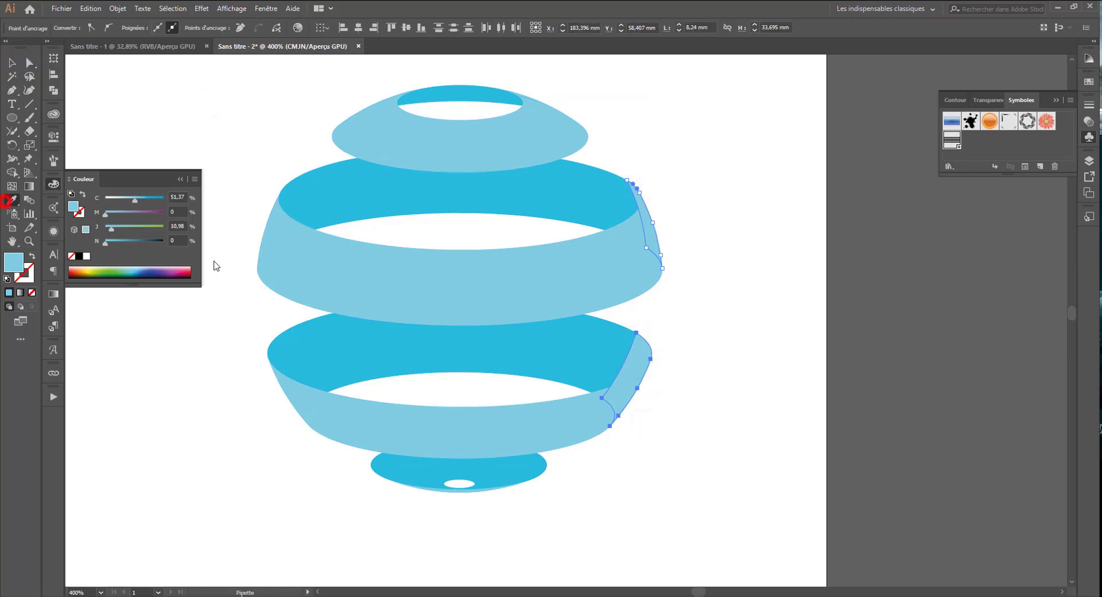
click(391, 360)
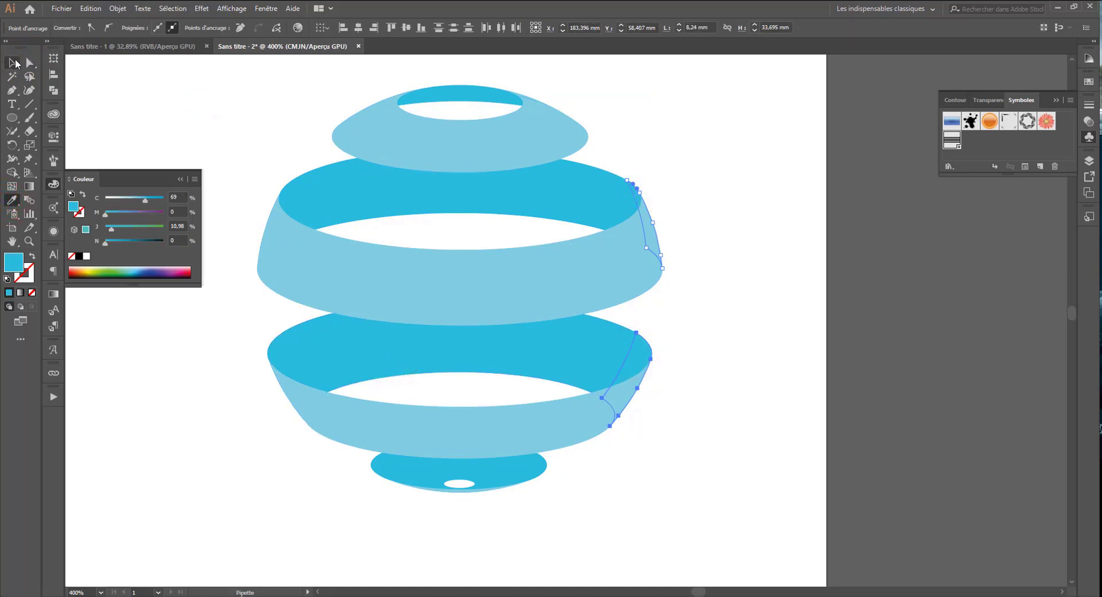
click(14, 62)
click(160, 109)
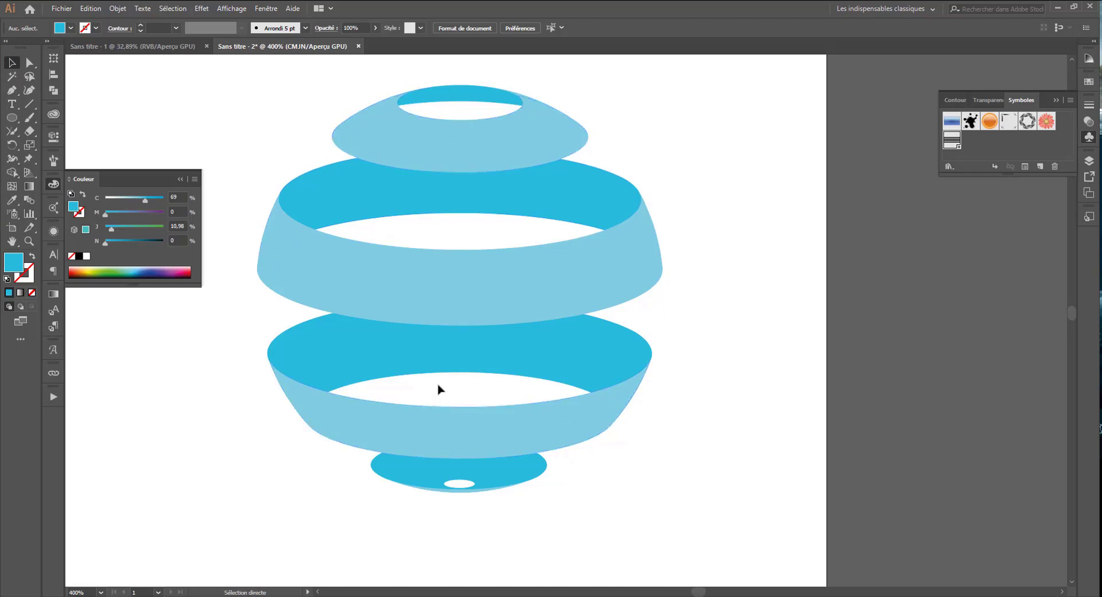
Recolour the flat blue circle green by setting its yellow (J) value to 55 %
key(ctrl+minus)
key(ctrl+minus)
key(ctrl+minus)
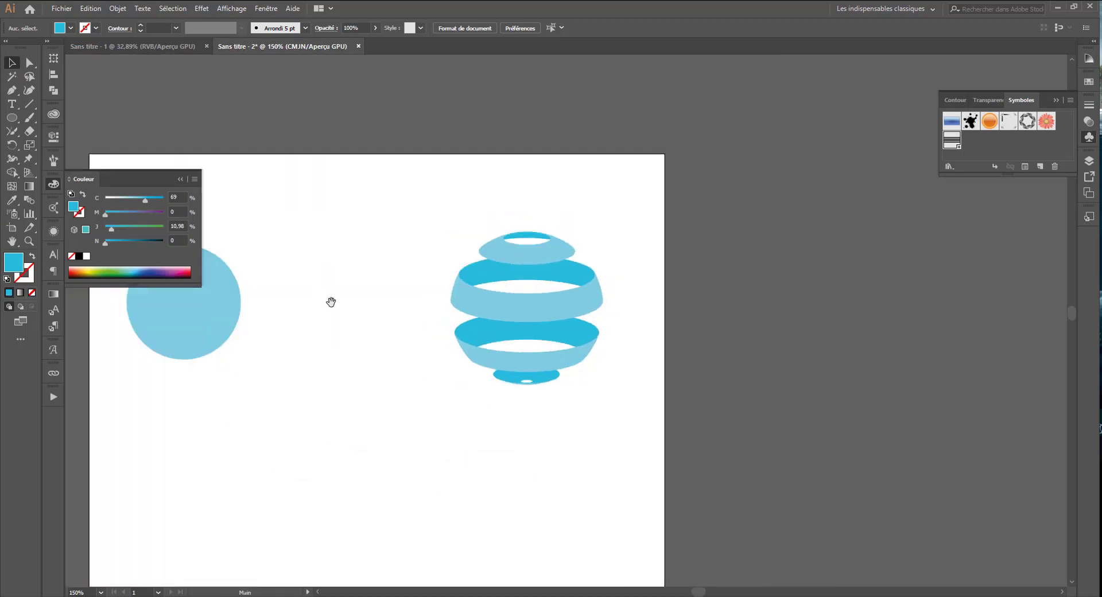
drag(331, 302, 495, 315)
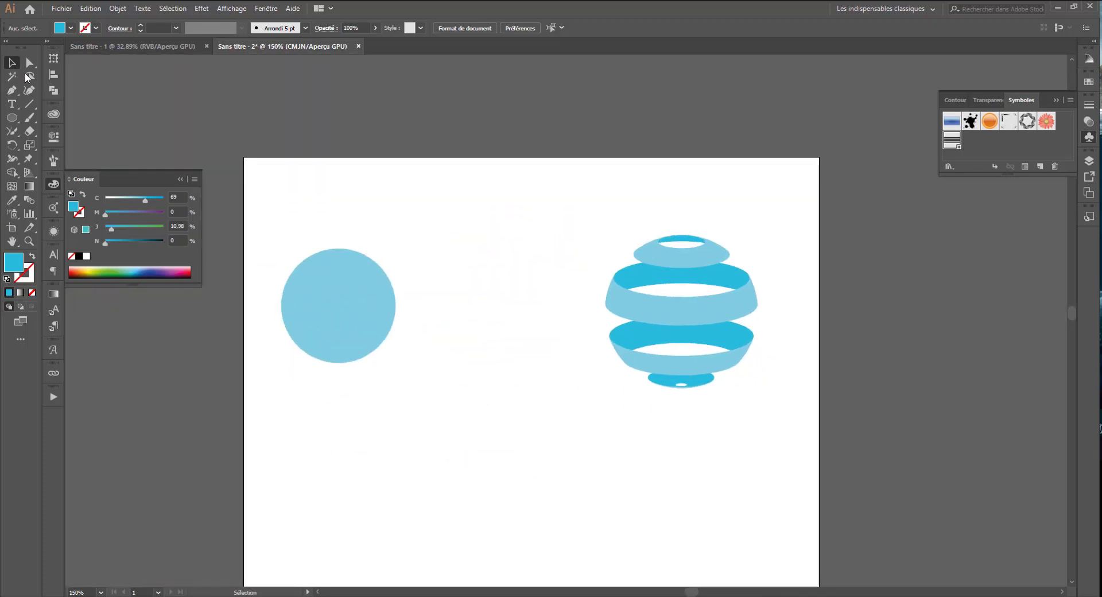
click(303, 318)
click(137, 227)
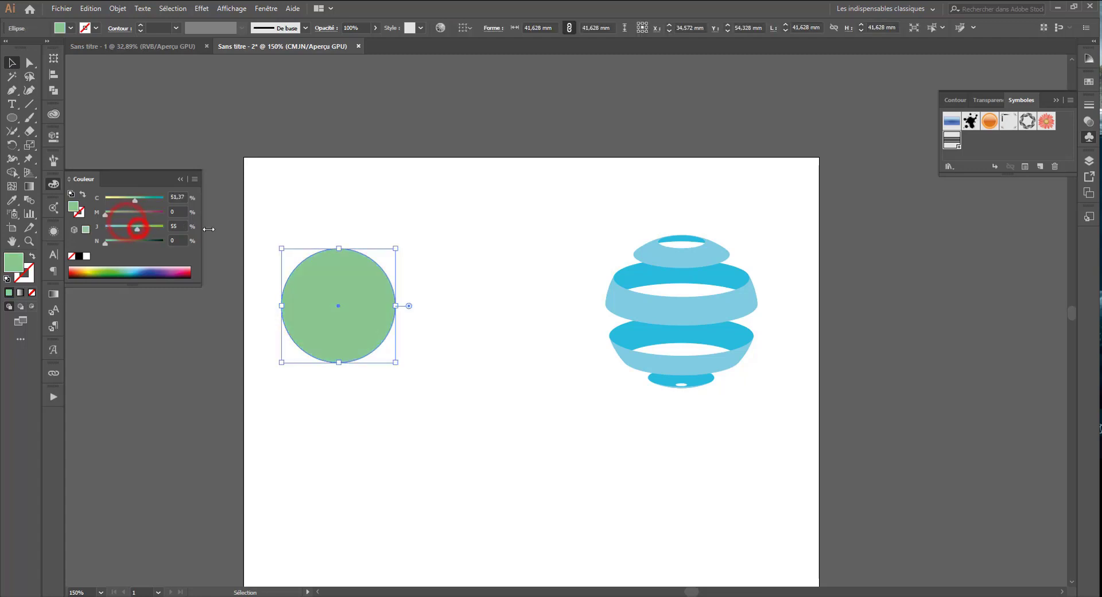
Apply a previewed 3D Revolve to the green circle, rotated -67°, -15° and -30°, with an 83 pt offset from the left edge
click(200, 9)
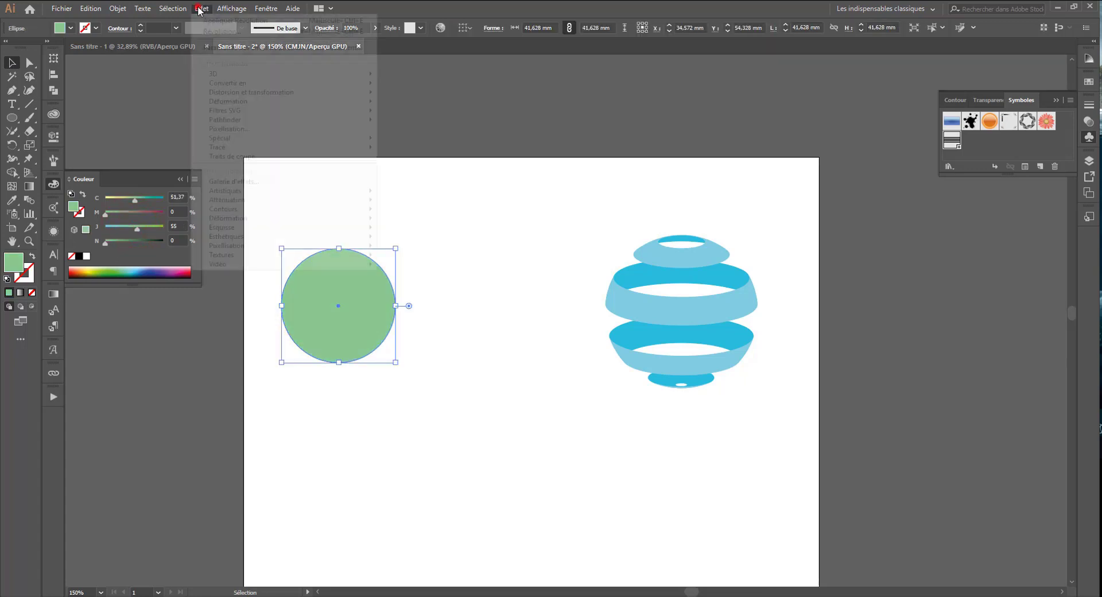
mouse_move(240, 77)
click(425, 90)
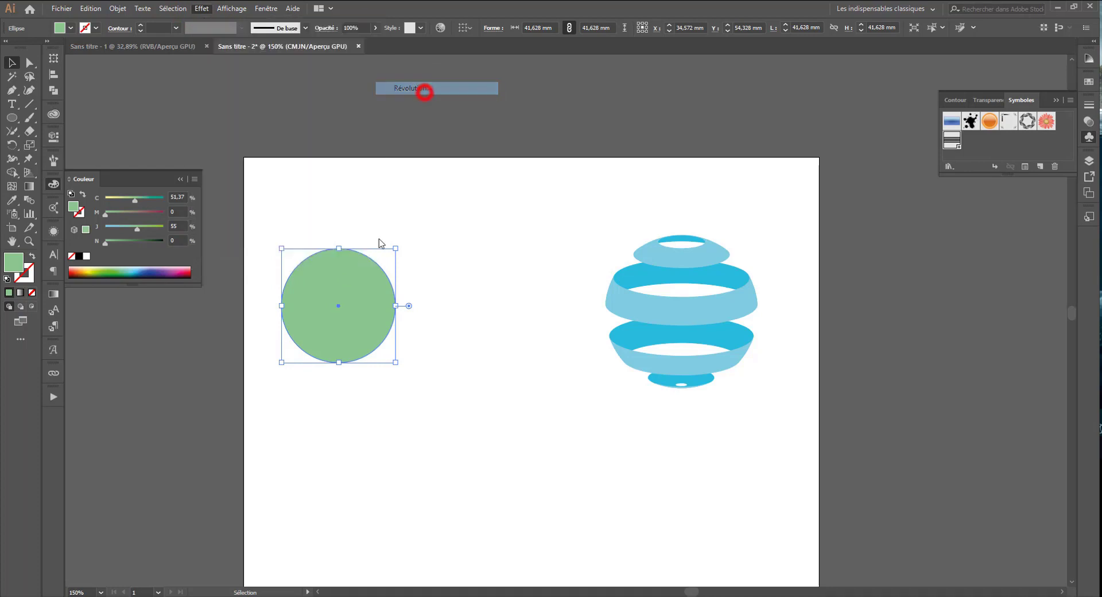
click(793, 434)
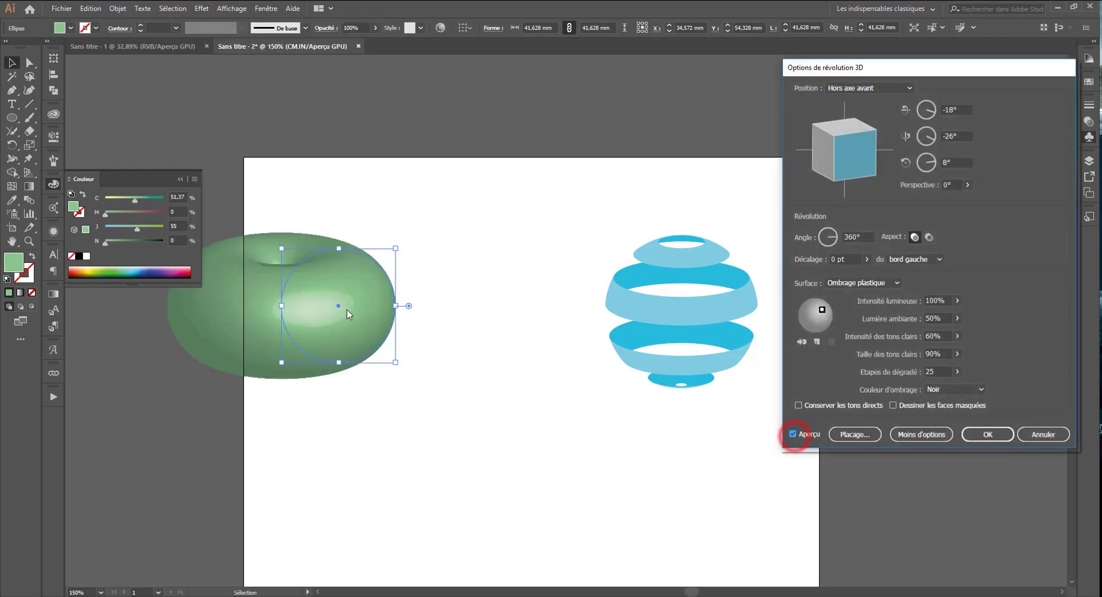
click(872, 88)
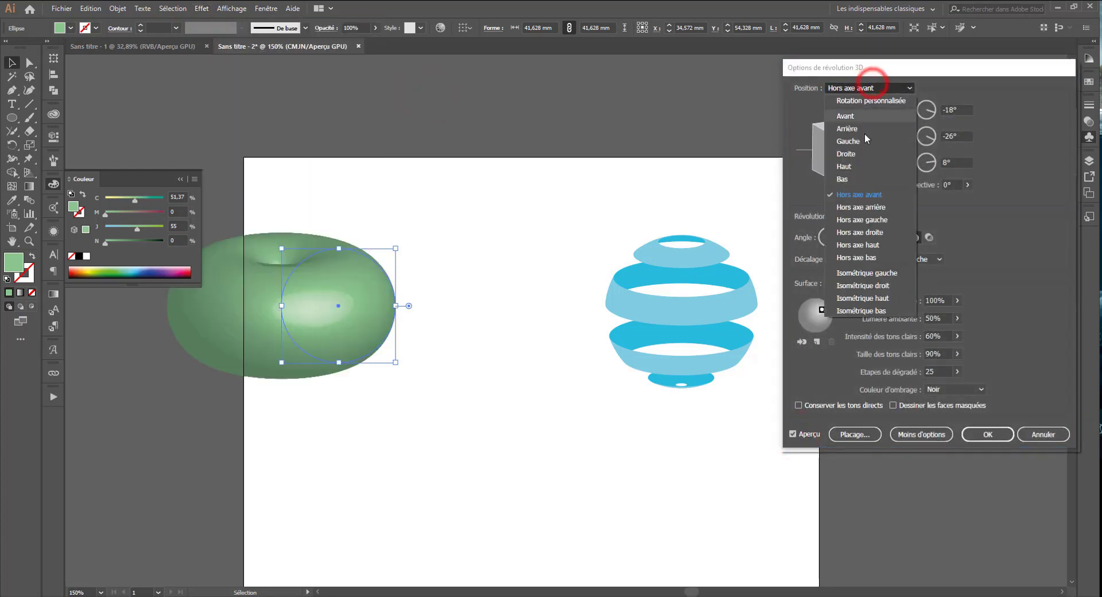
click(867, 274)
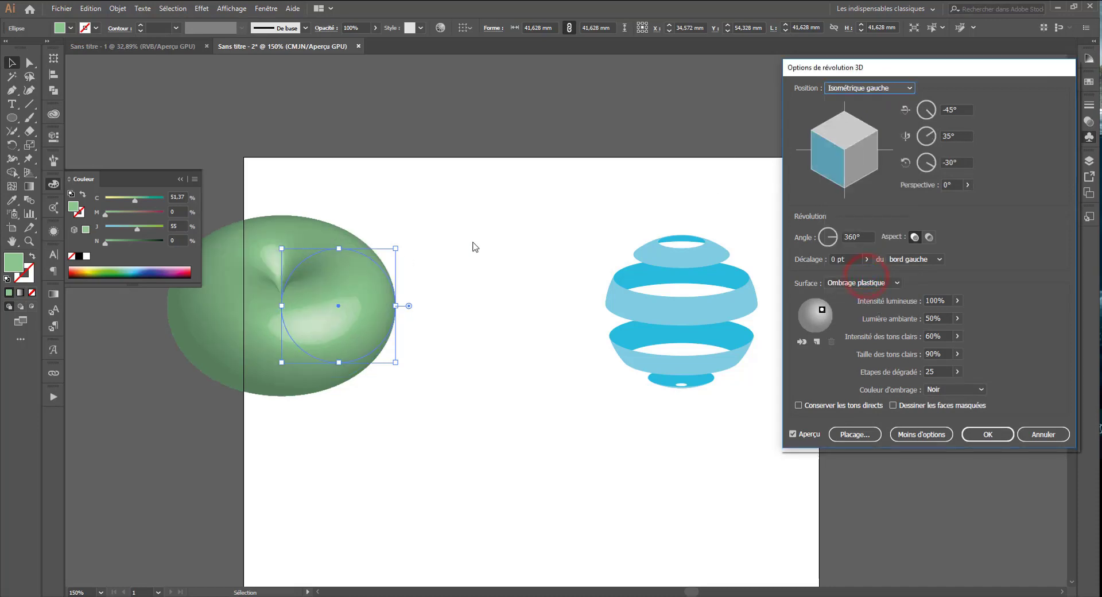
drag(829, 140, 860, 165)
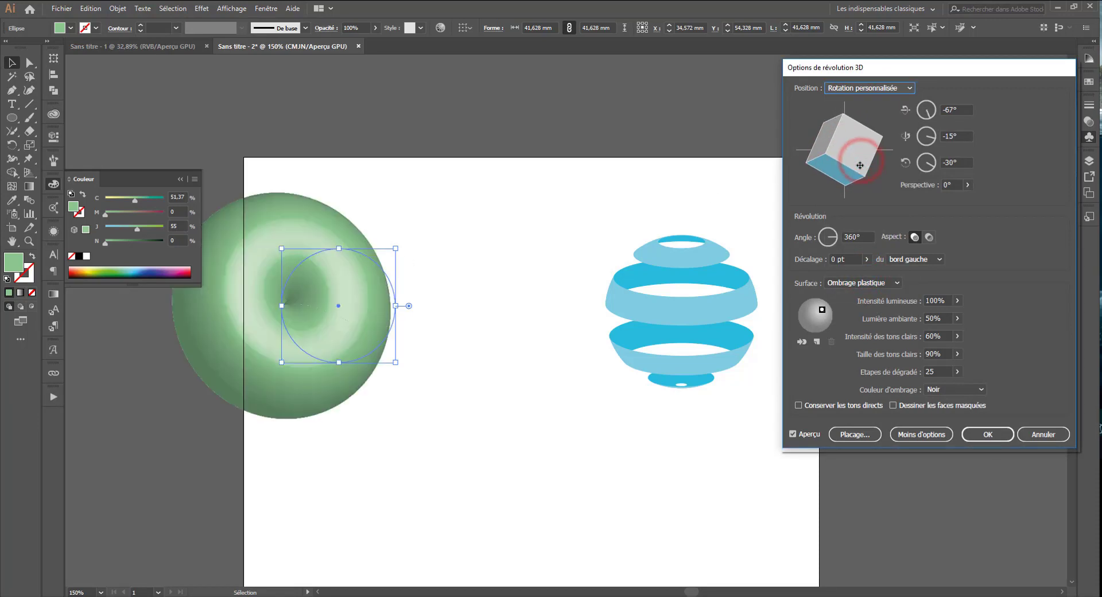
click(865, 260)
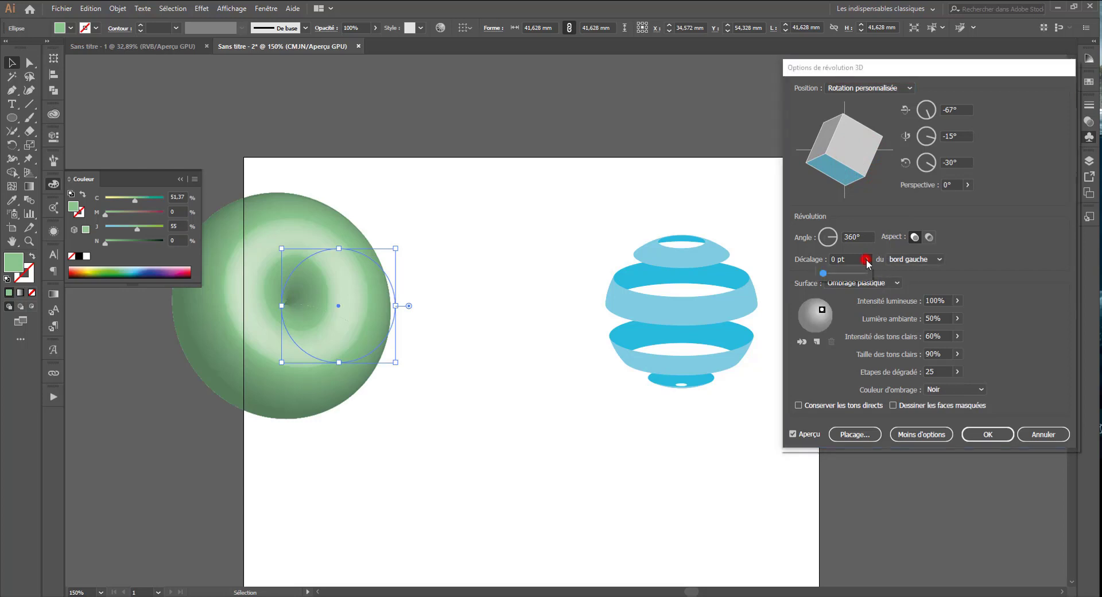
drag(828, 276, 827, 275)
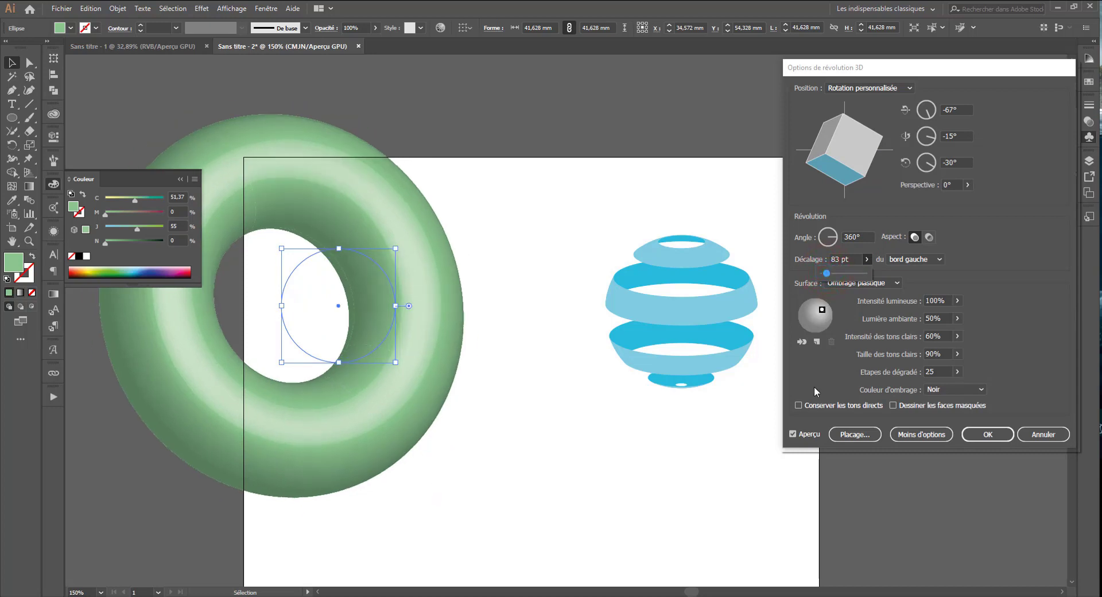
Try mapping the ligne symbol onto the ring with invisible geometry, stretched over the full width and height of its surface
click(849, 438)
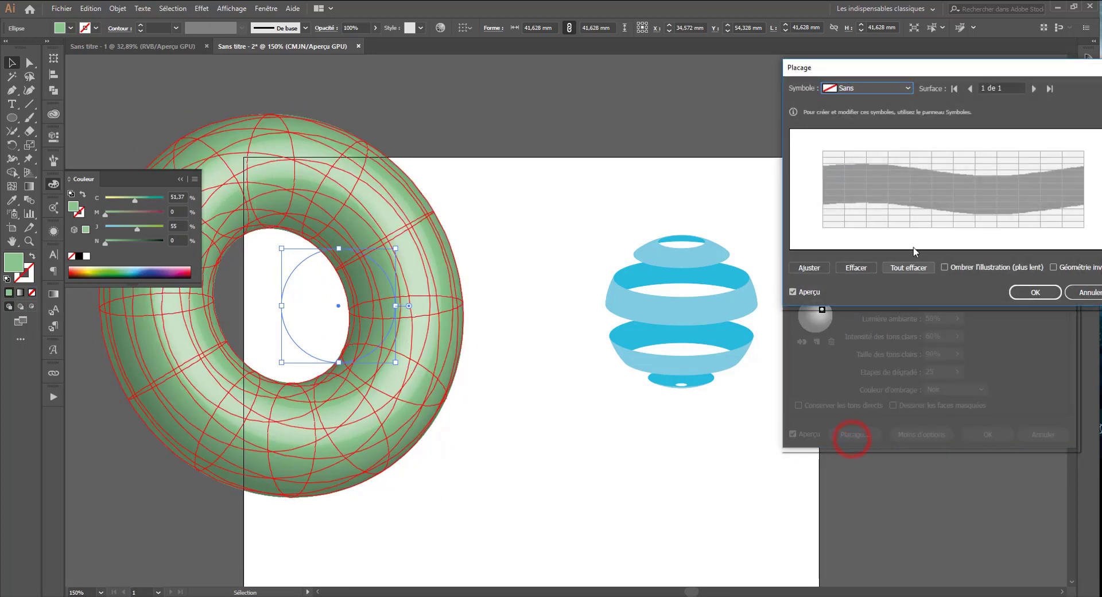
click(1060, 265)
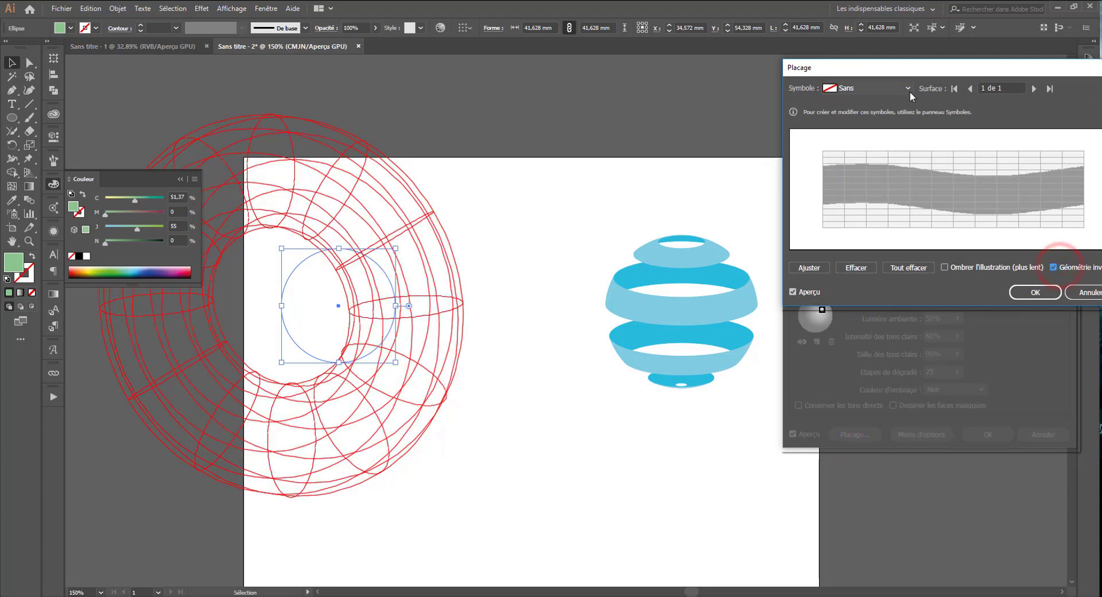
click(891, 88)
click(853, 189)
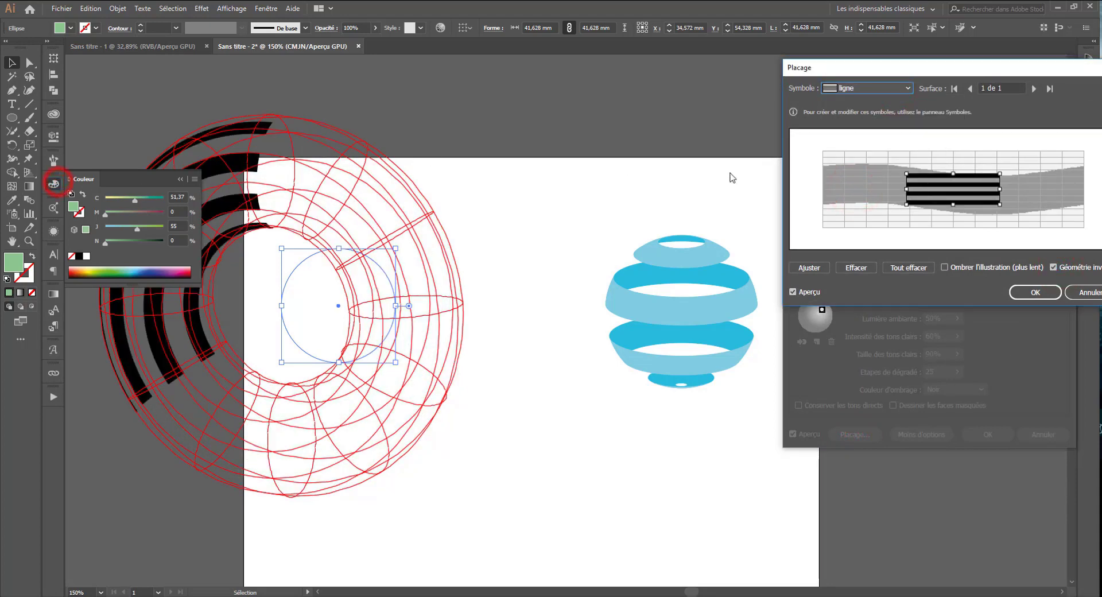
drag(908, 189, 825, 189)
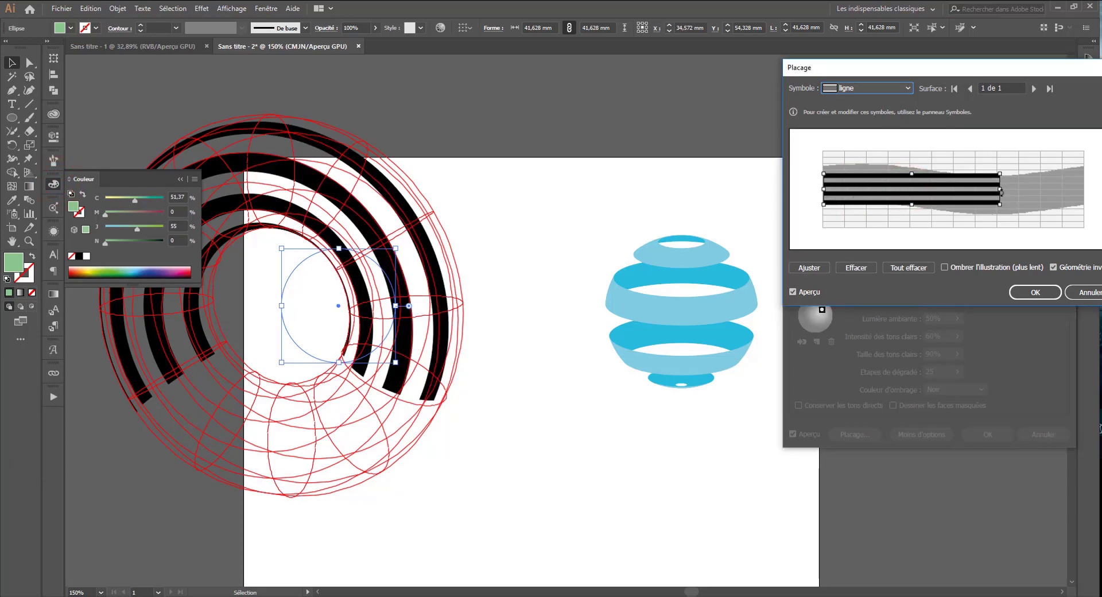
drag(999, 190, 1084, 189)
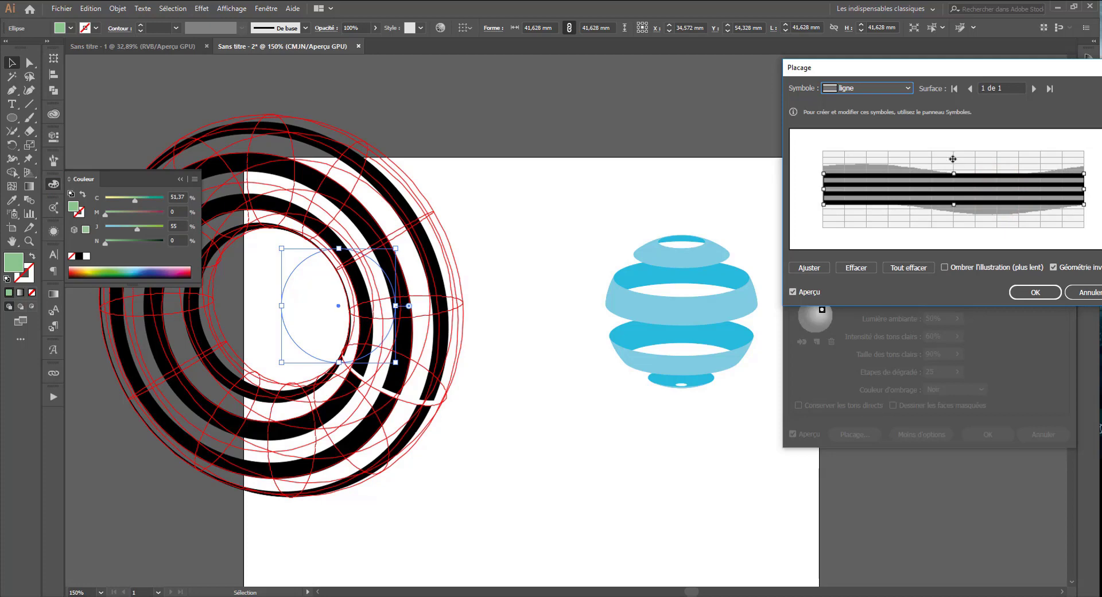
drag(953, 172, 955, 150)
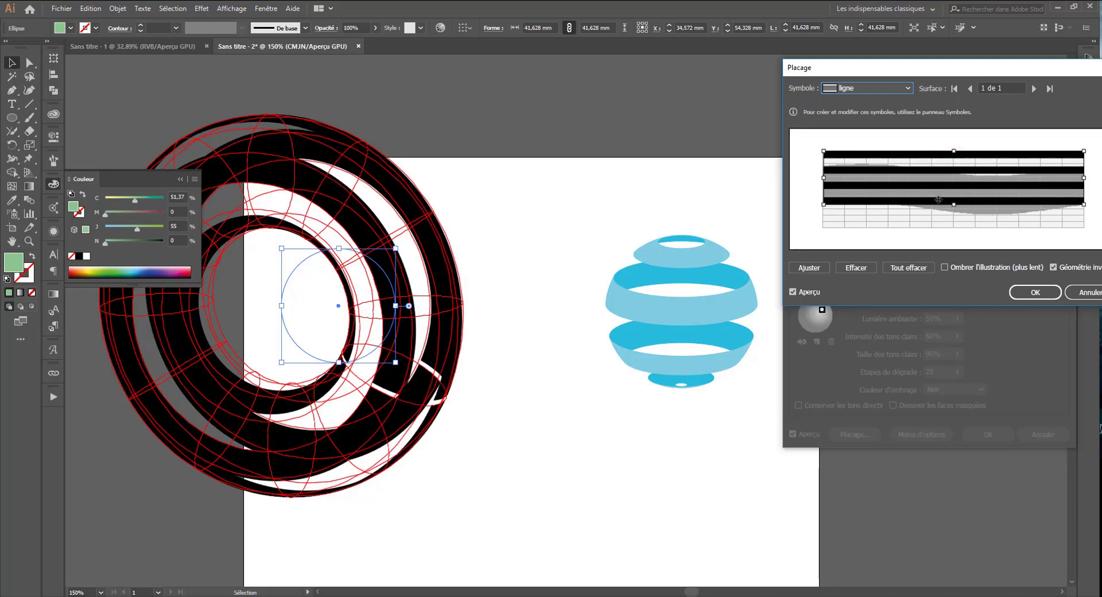
drag(951, 205, 954, 230)
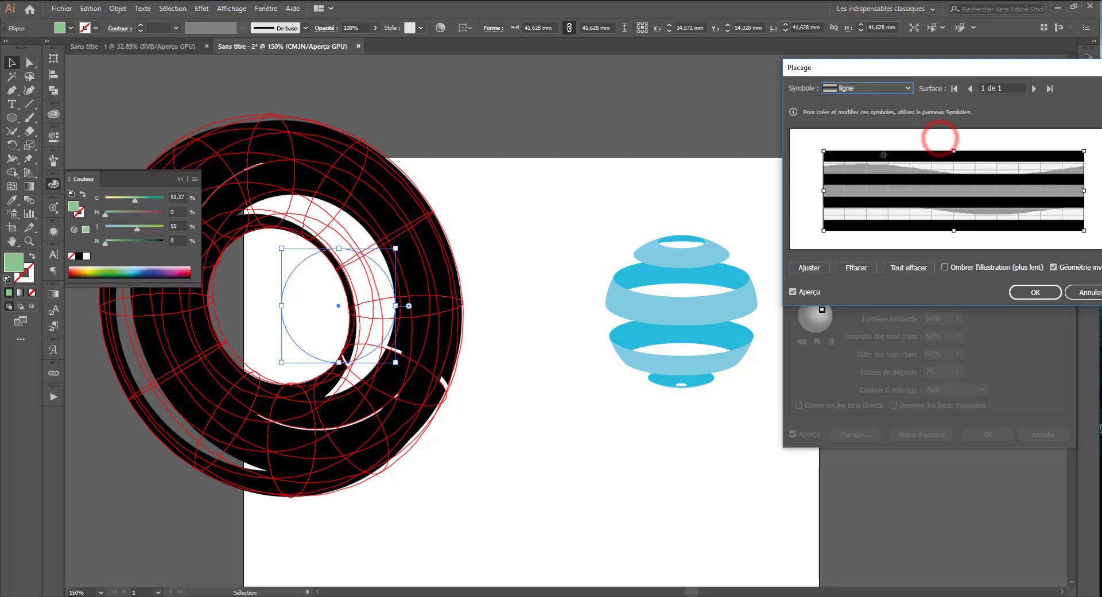
Try reducing the height of the mapped ligne symbol so its stripes fit the visible zone of the ring's surface
drag(953, 151, 955, 161)
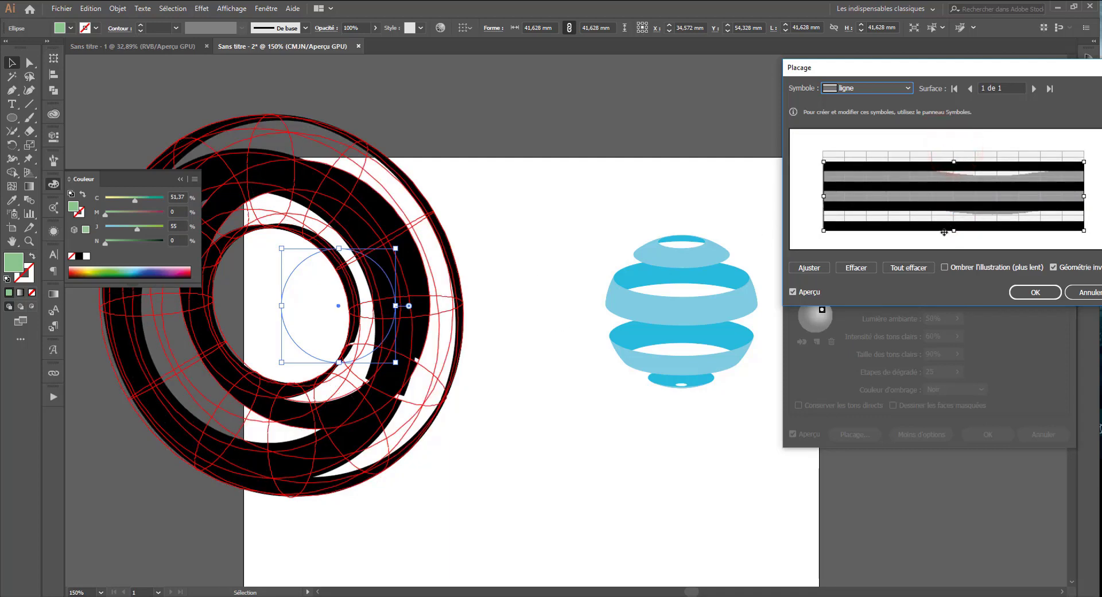
drag(952, 230, 954, 218)
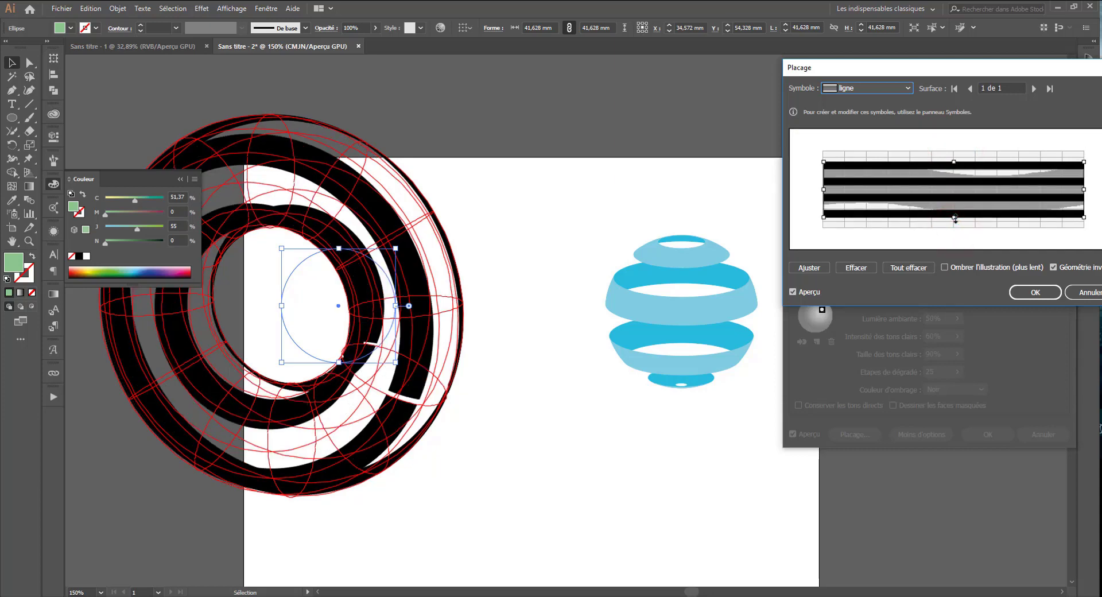
drag(955, 218, 954, 208)
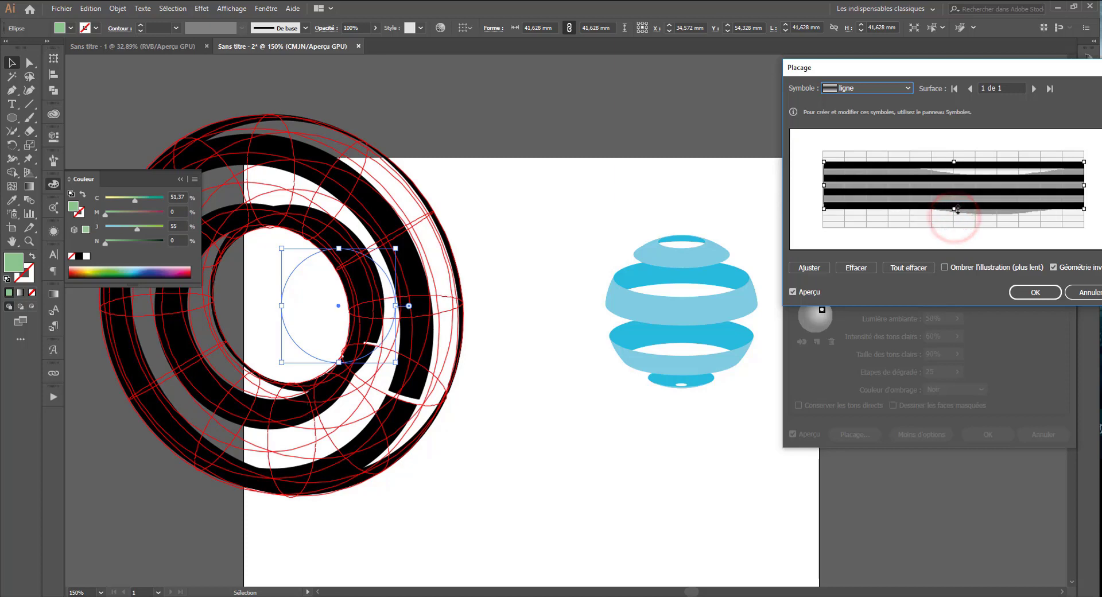
drag(955, 162, 954, 167)
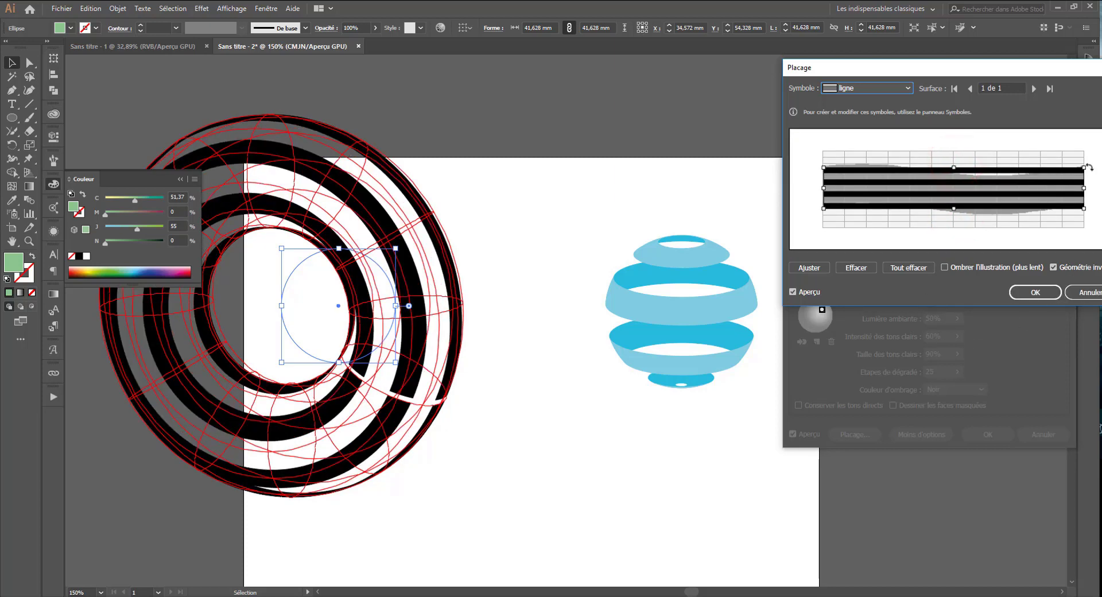
Try turning the mapped stripes vertical and widening them across the ring's surface, and discard the mapping and the 3D Revolve
drag(1089, 167, 951, 156)
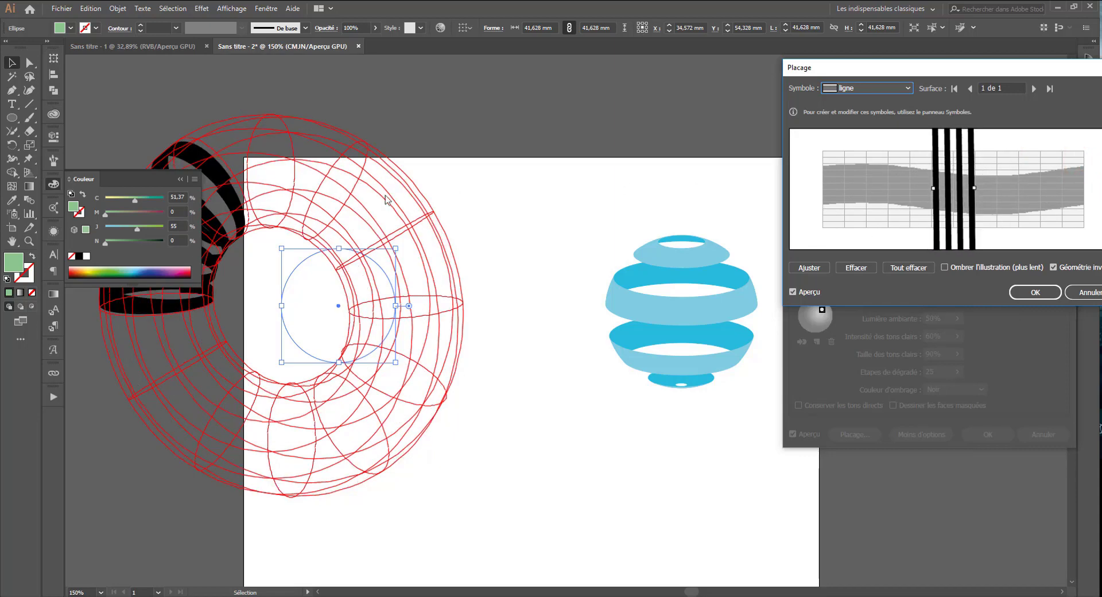
click(50, 184)
drag(936, 189, 813, 184)
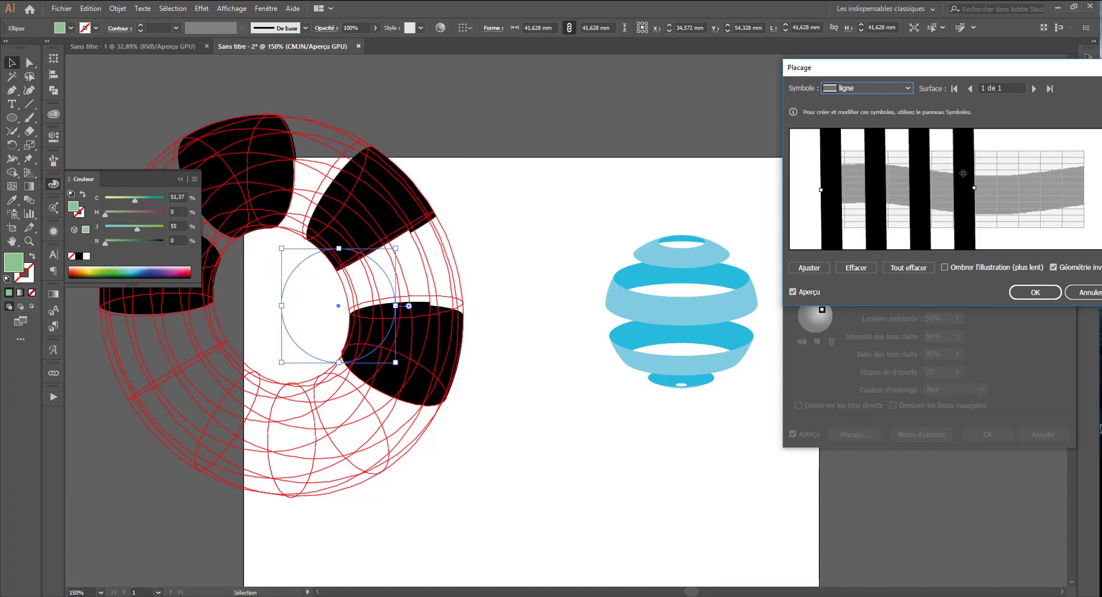
drag(974, 189, 1088, 186)
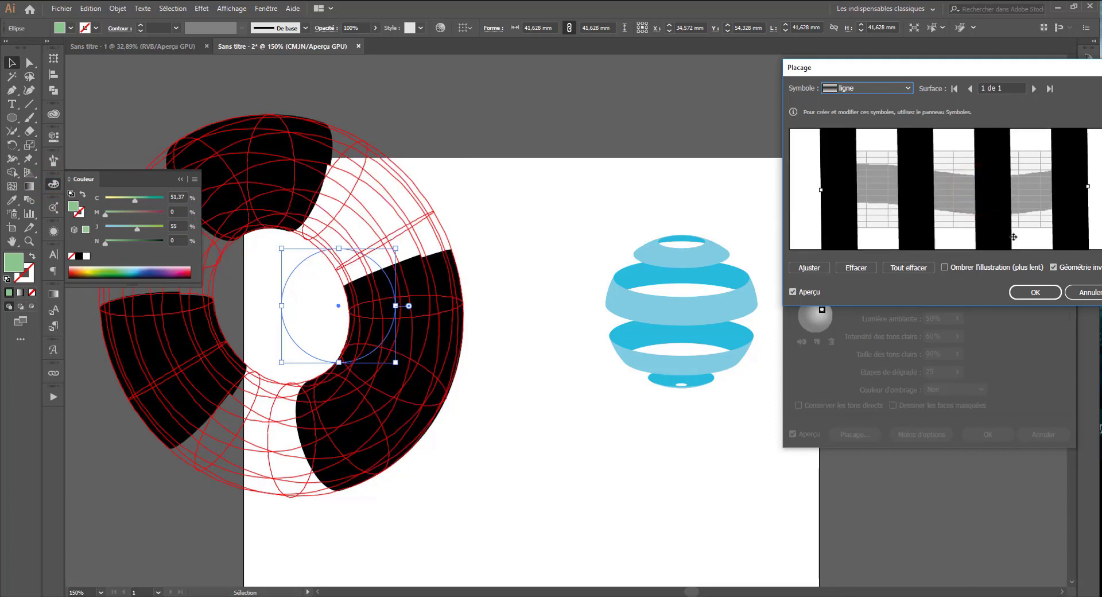
click(1083, 292)
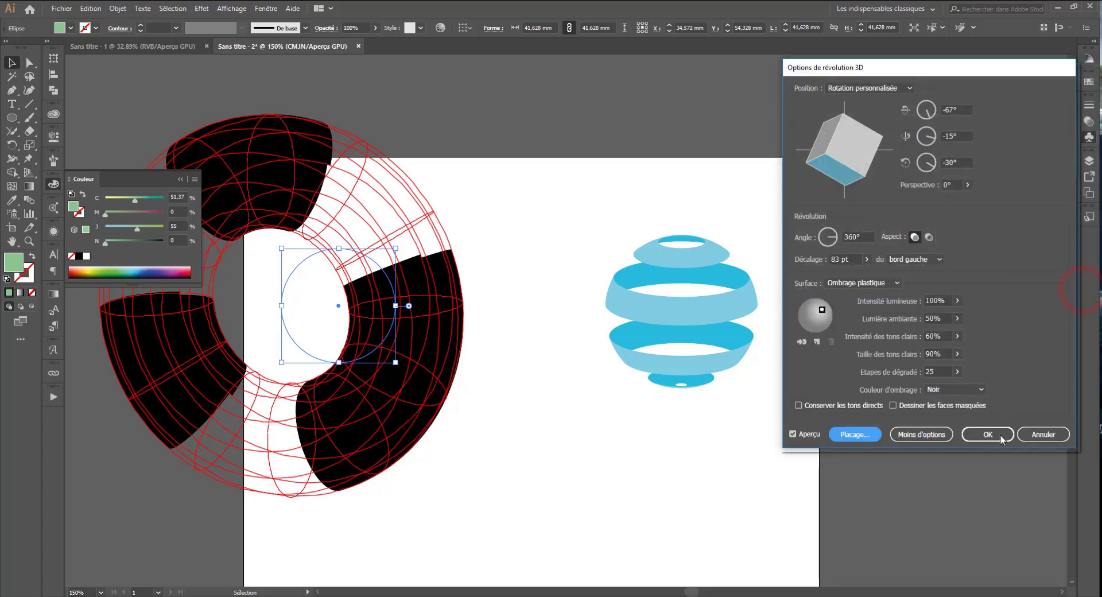
click(1041, 435)
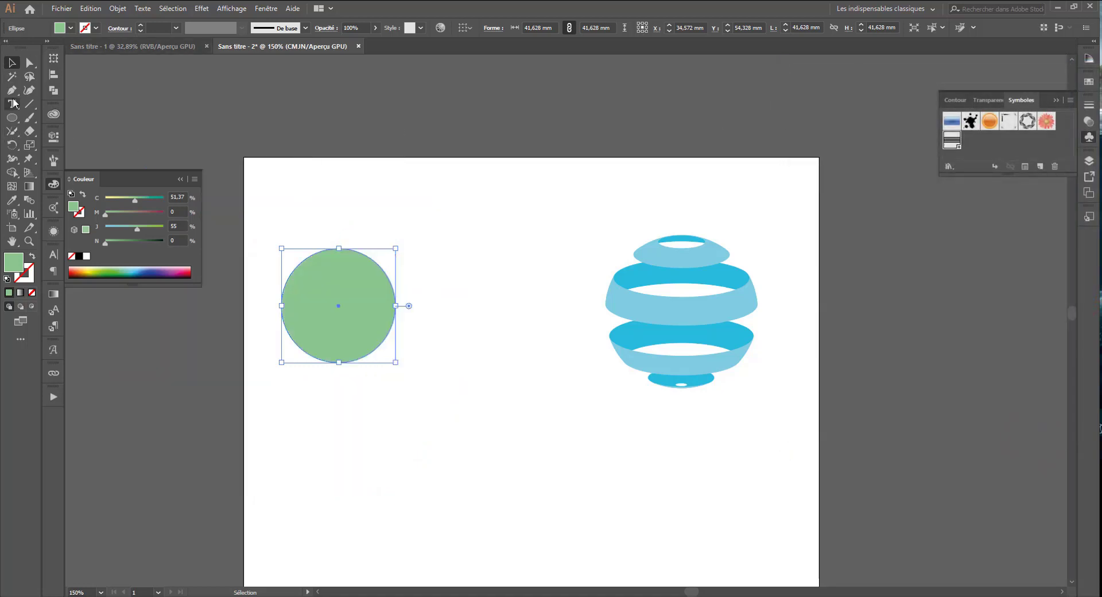
Draw a thin vertical green rectangle of about 2.1 × 77.4 mm below the green circle
drag(13, 127, 69, 119)
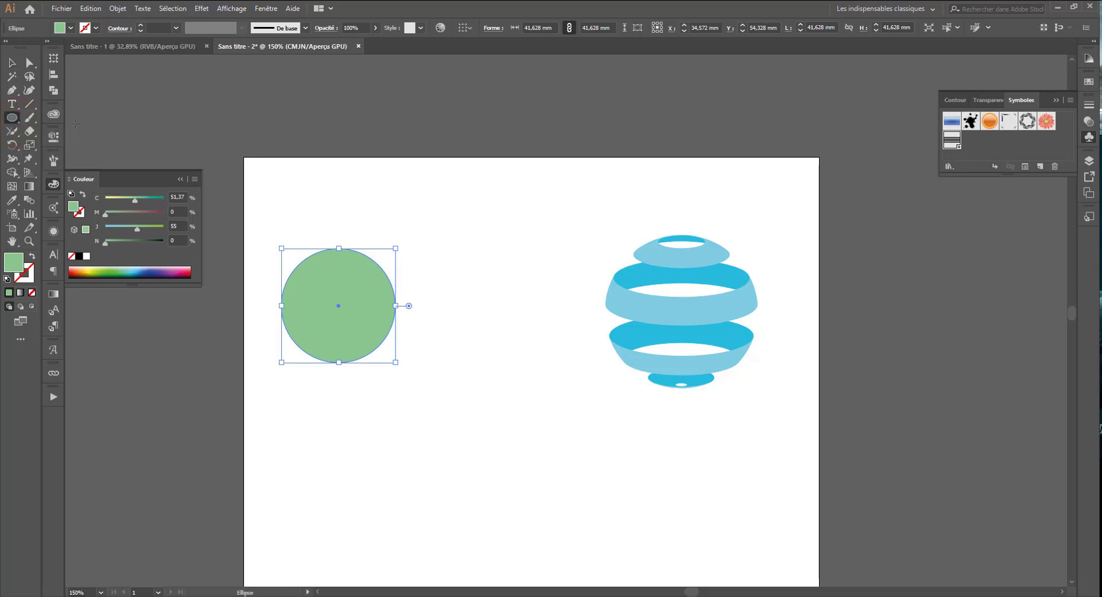
scroll(431, 323, down, 3)
scroll(431, 323, down, 4)
drag(347, 270, 352, 481)
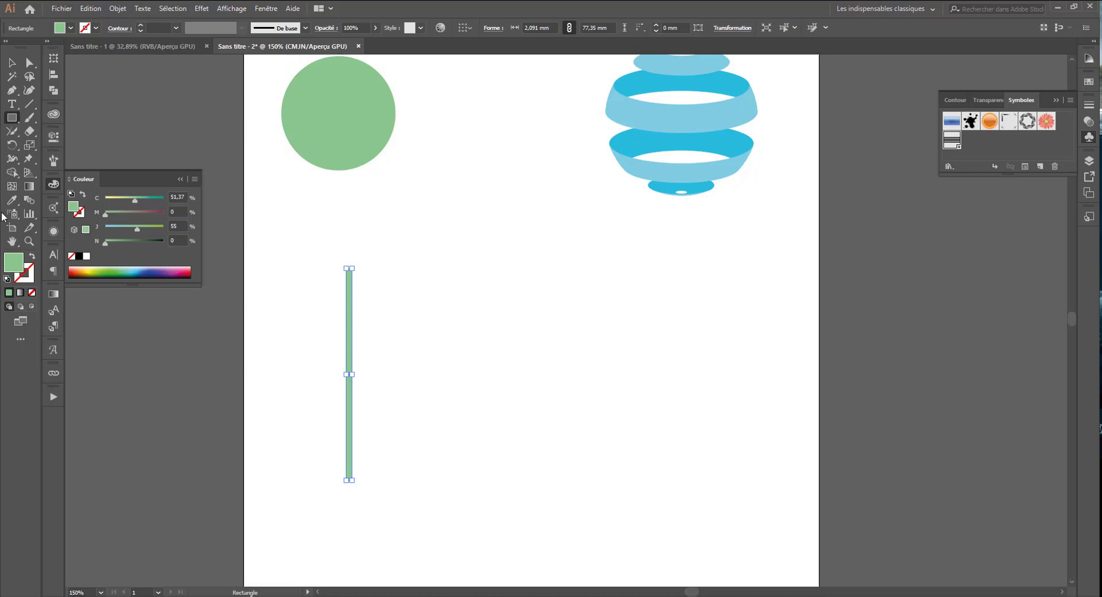
drag(11, 51, 2, 66)
click(7, 62)
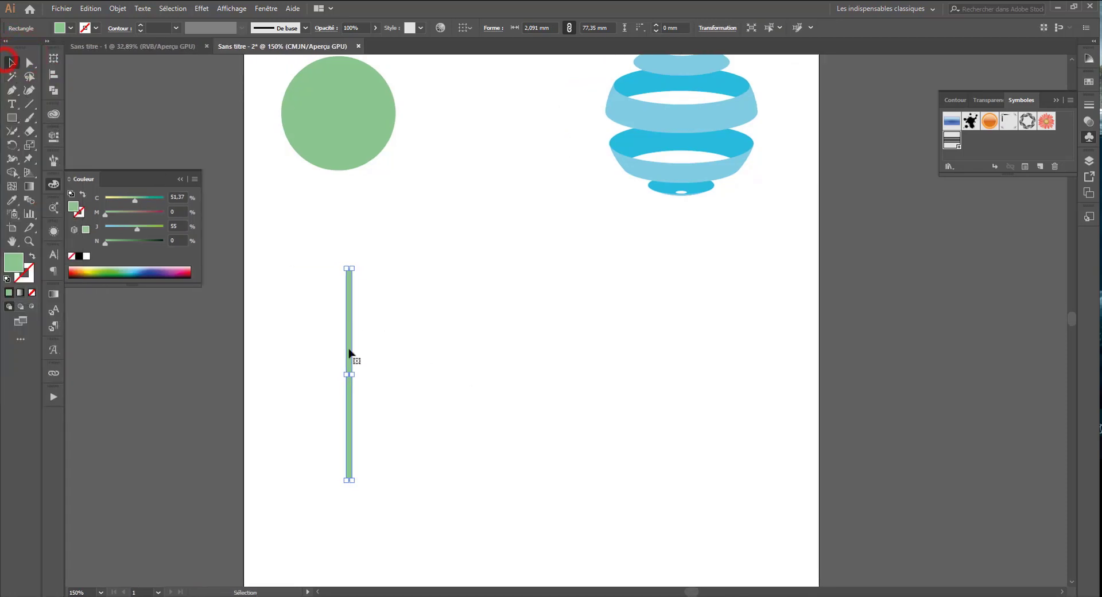
Duplicate the thin bar sideways to make a row of eight, and distribute all the bars evenly horizontally
drag(347, 319, 377, 329)
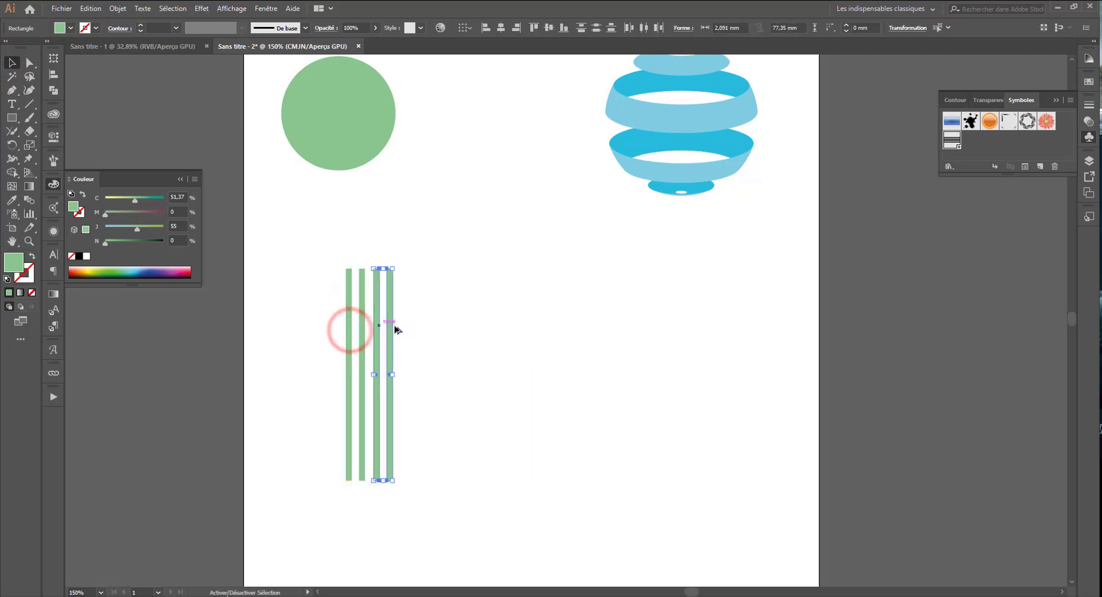
drag(436, 305, 402, 332)
drag(511, 320, 270, 393)
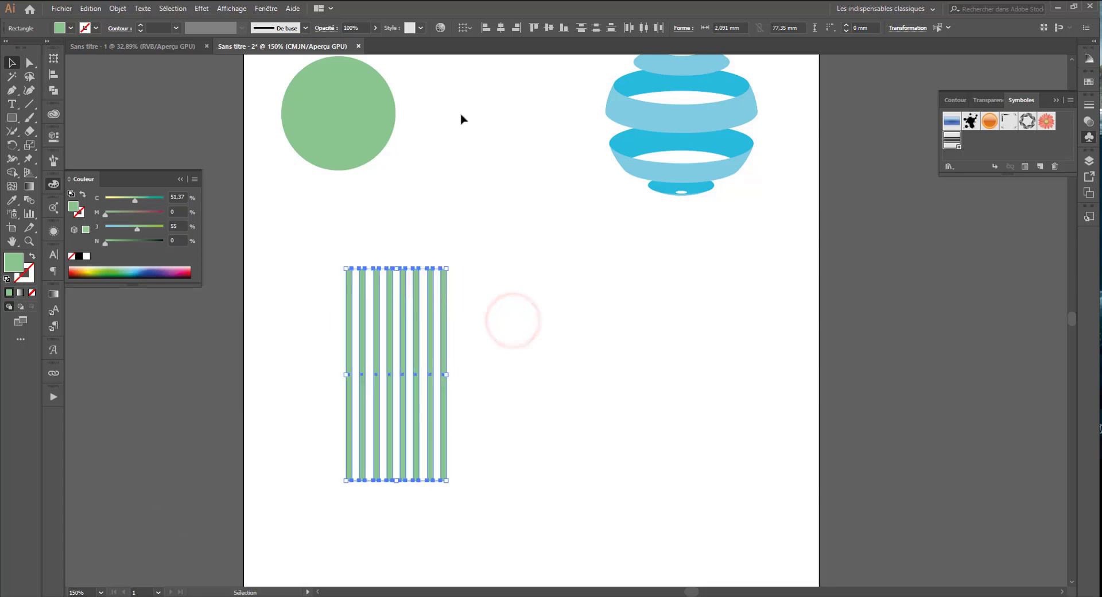
click(642, 28)
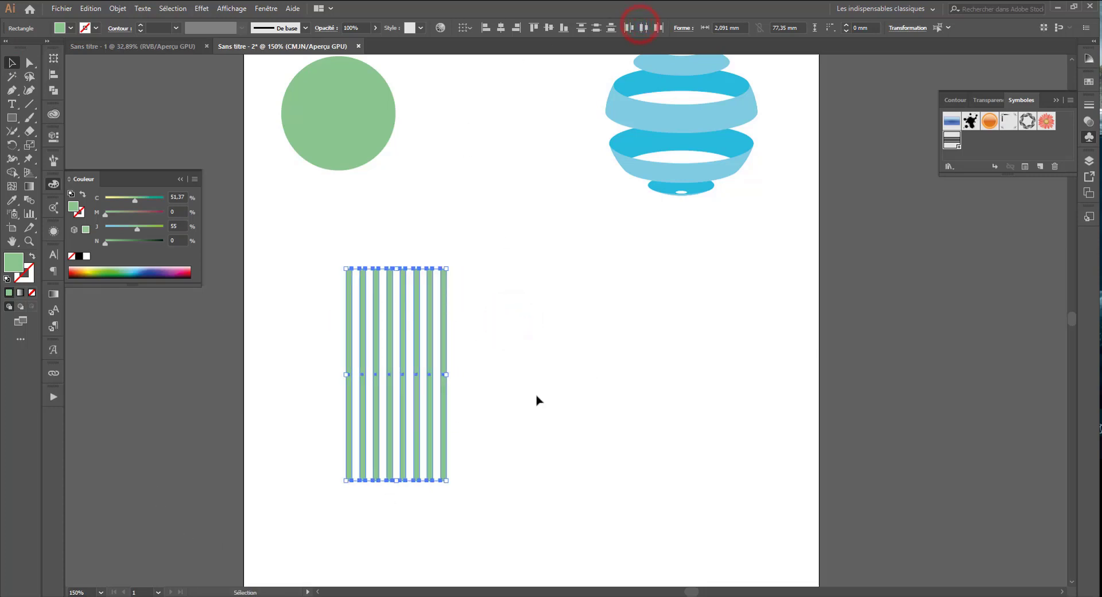
Save the eight green bars as a dynamic symbol and delete the originals from the artboard
drag(426, 332, 1007, 146)
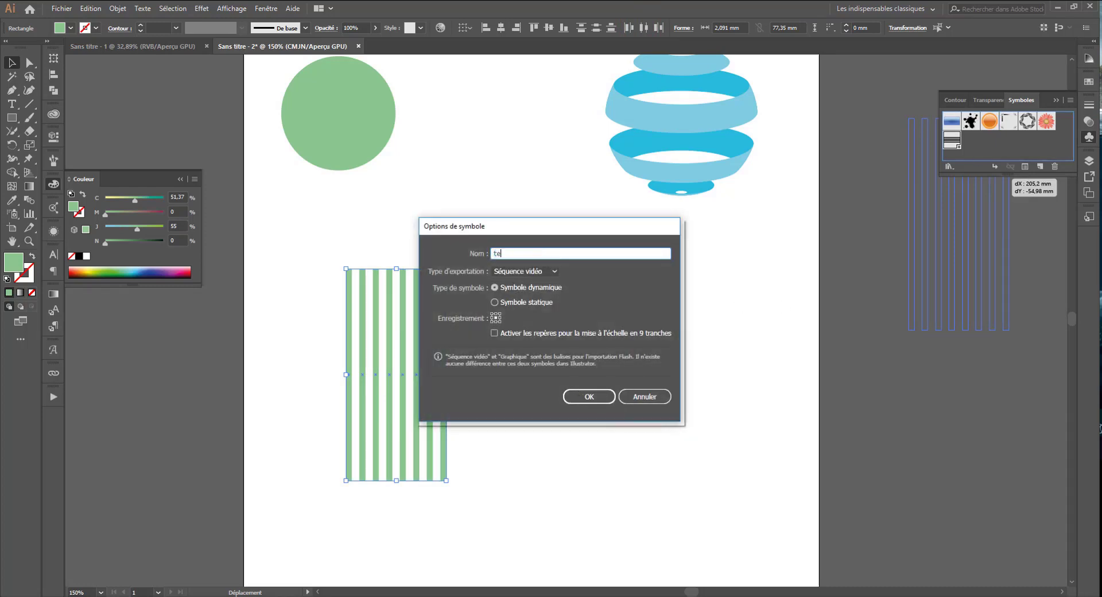
key(Return)
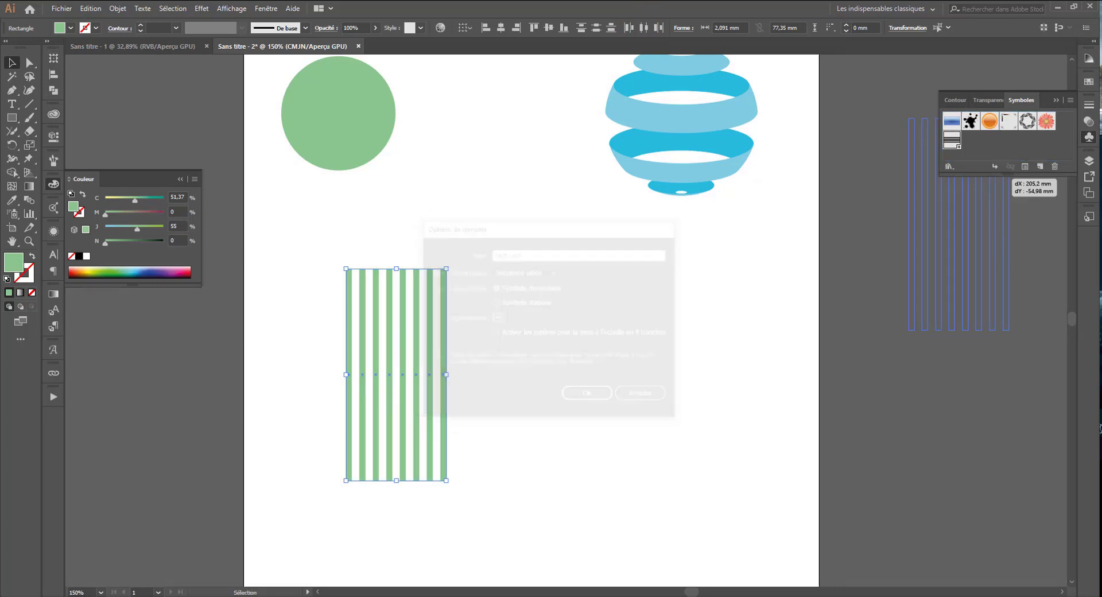
key(Delete)
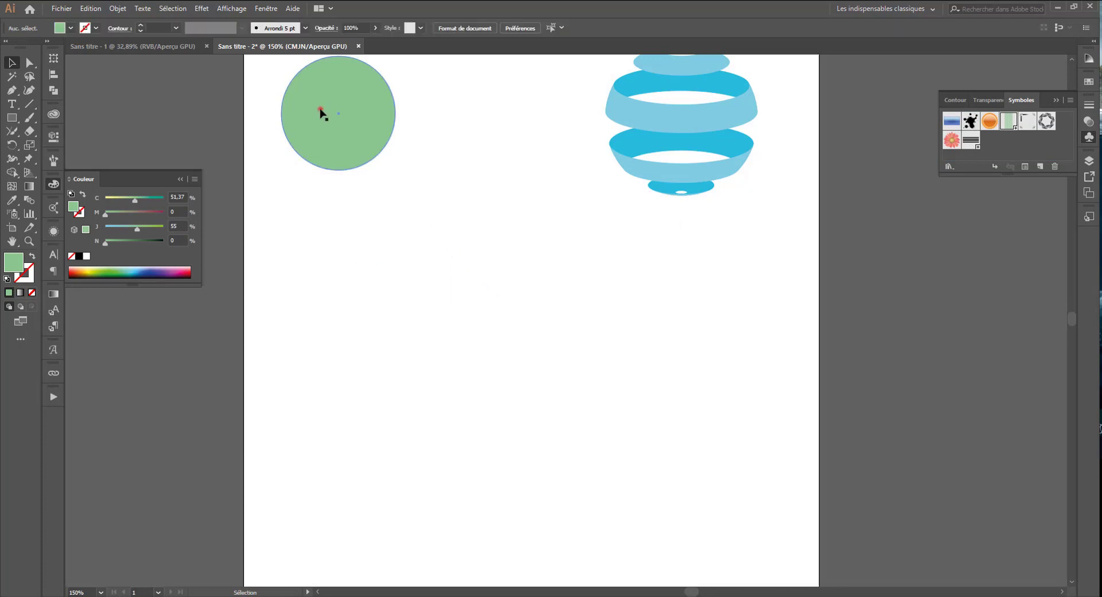
Start a previewed 3D Revolve on the green circle with its rotation set to -68°, -10° and 20°
click(320, 109)
click(202, 8)
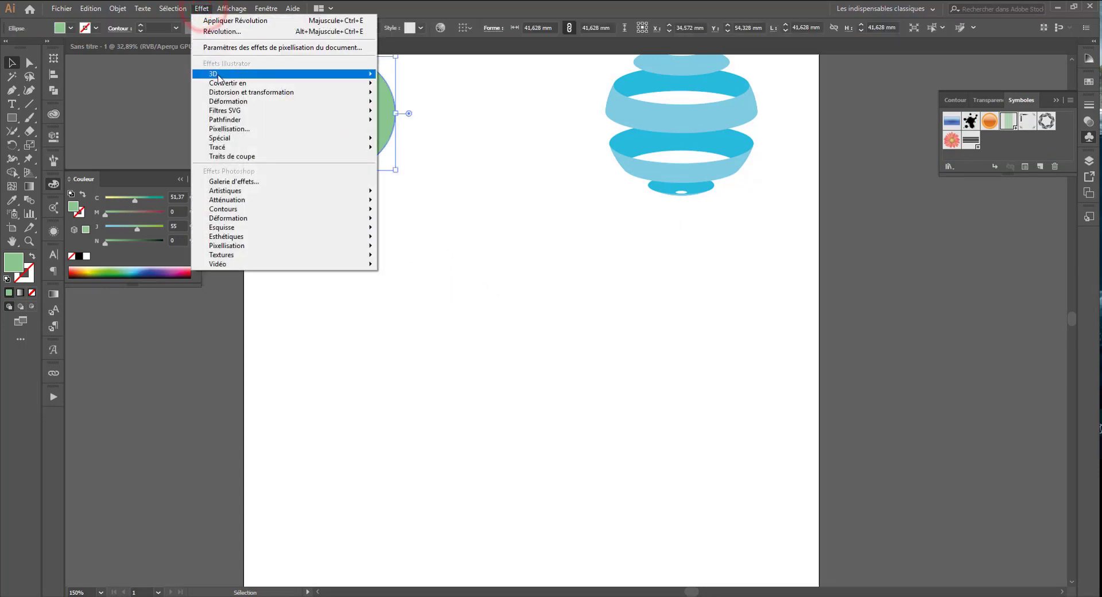
mouse_move(322, 73)
click(438, 91)
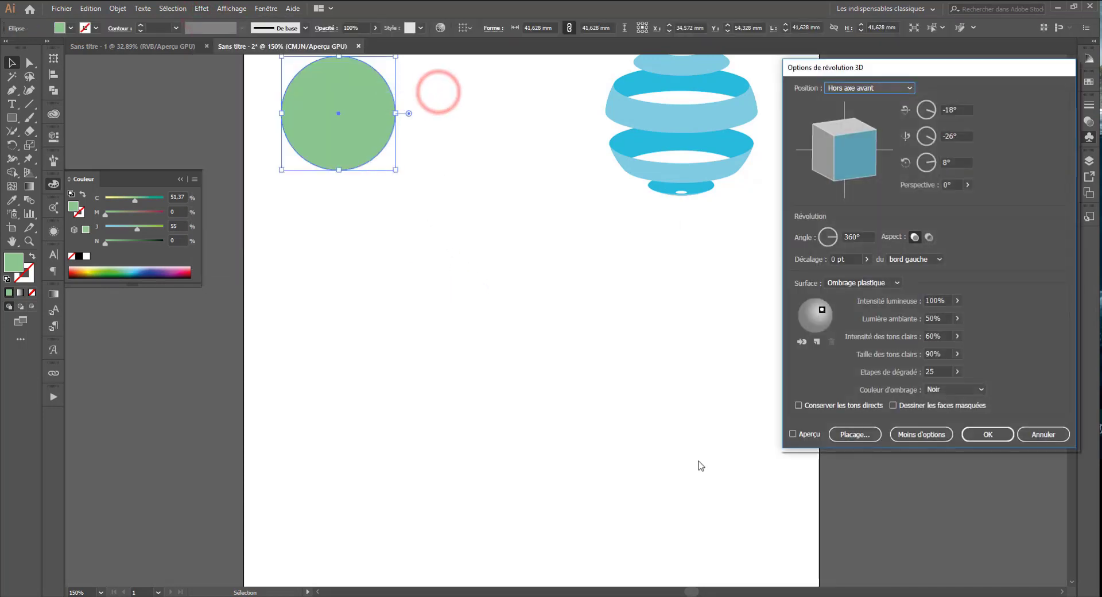
click(792, 434)
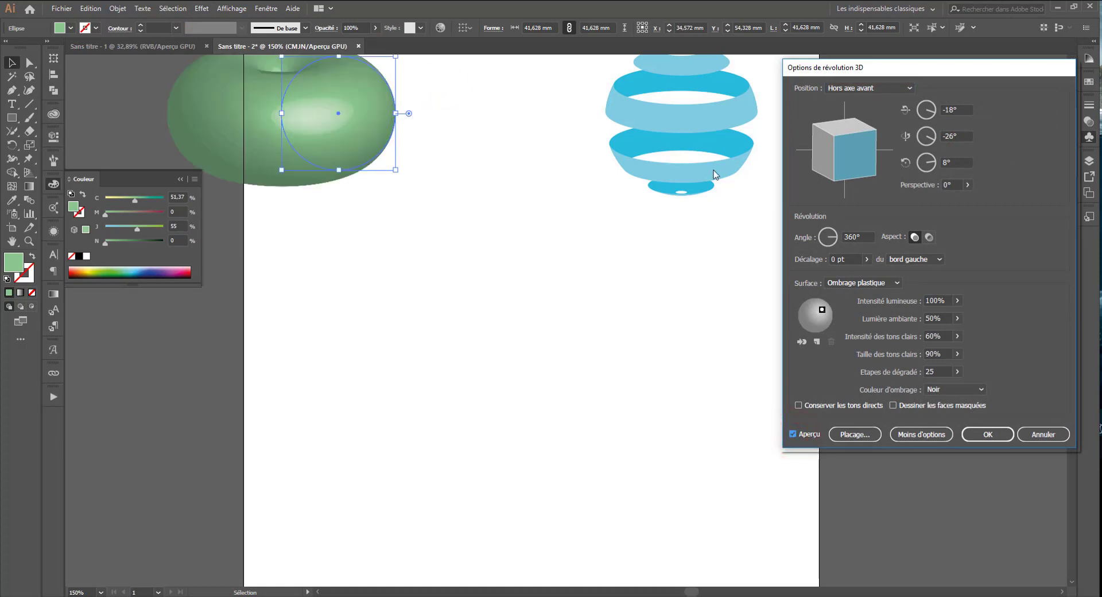
drag(879, 135, 847, 159)
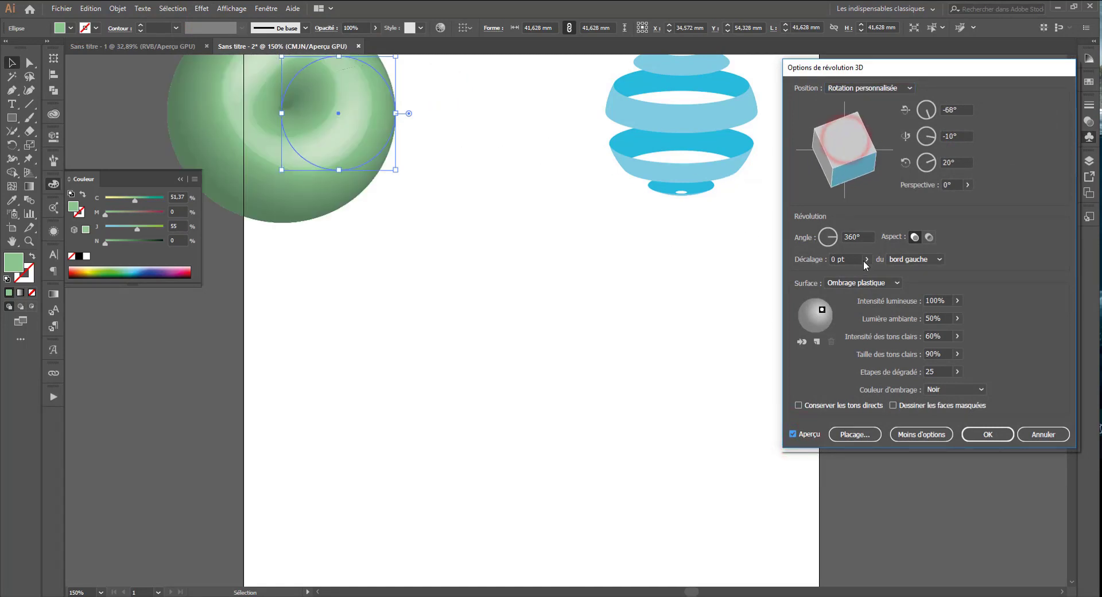
Set the revolve's offset to 83 pt from the left edge and rotate the ring to -114°, -42° and 61°
click(864, 260)
click(838, 273)
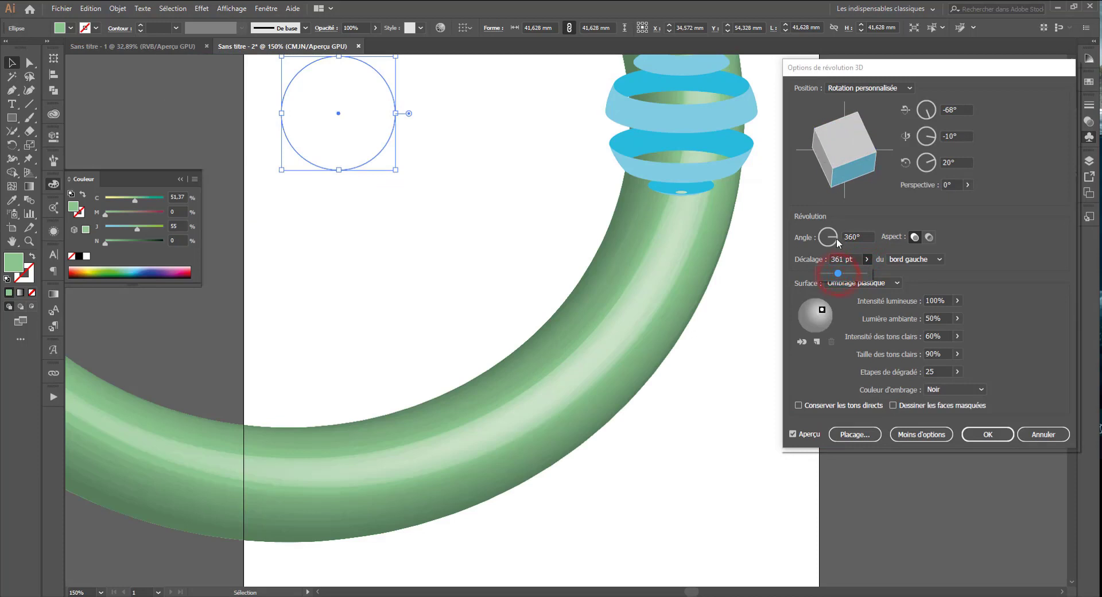
drag(832, 276, 824, 274)
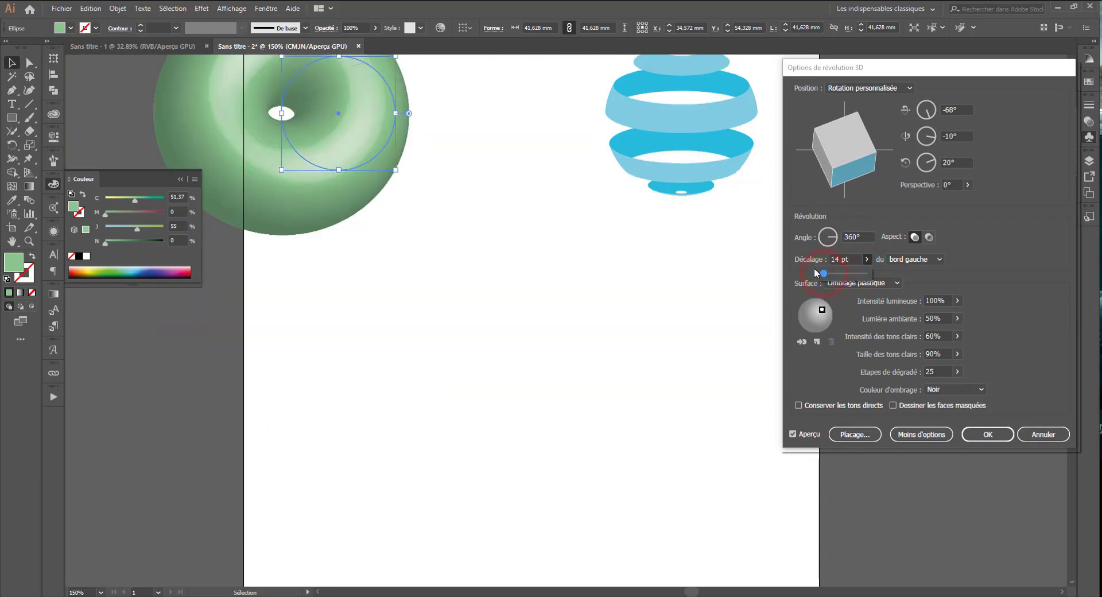
click(429, 214)
click(345, 150)
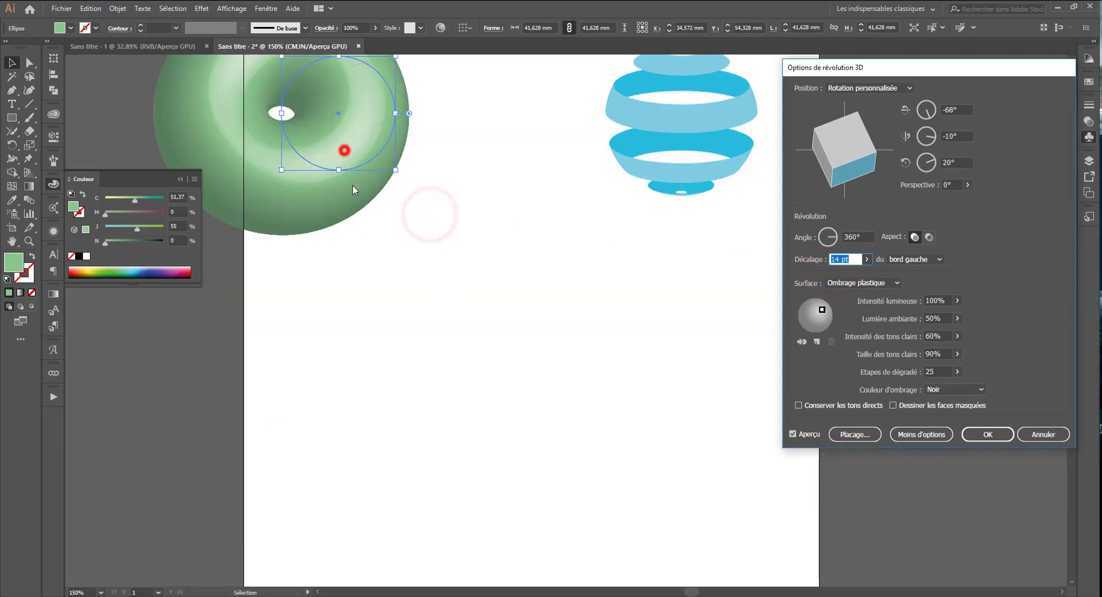
click(867, 259)
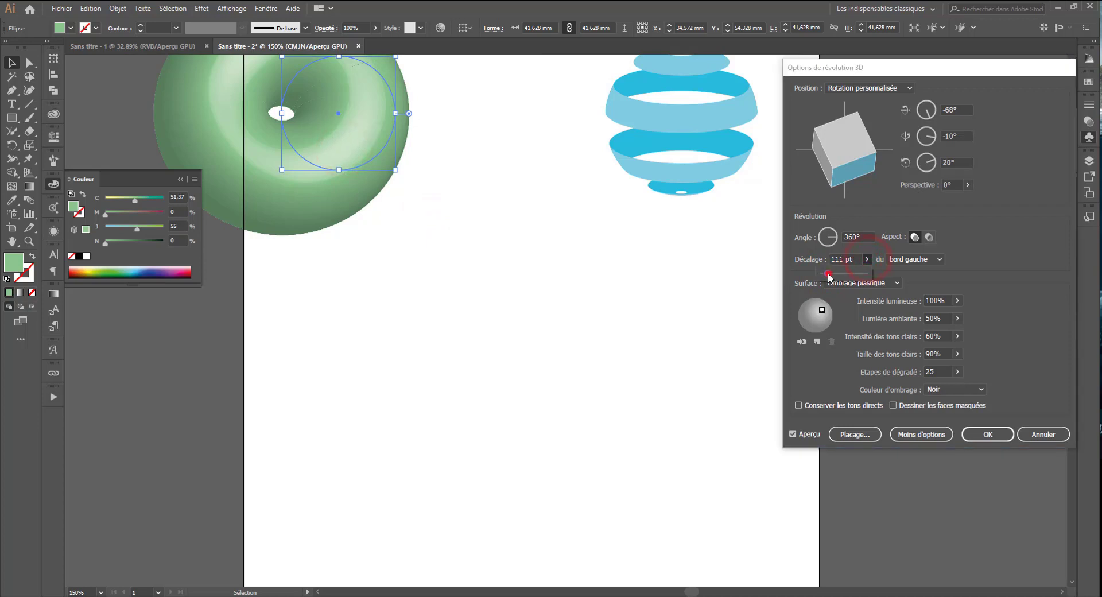
click(828, 274)
drag(837, 167, 868, 166)
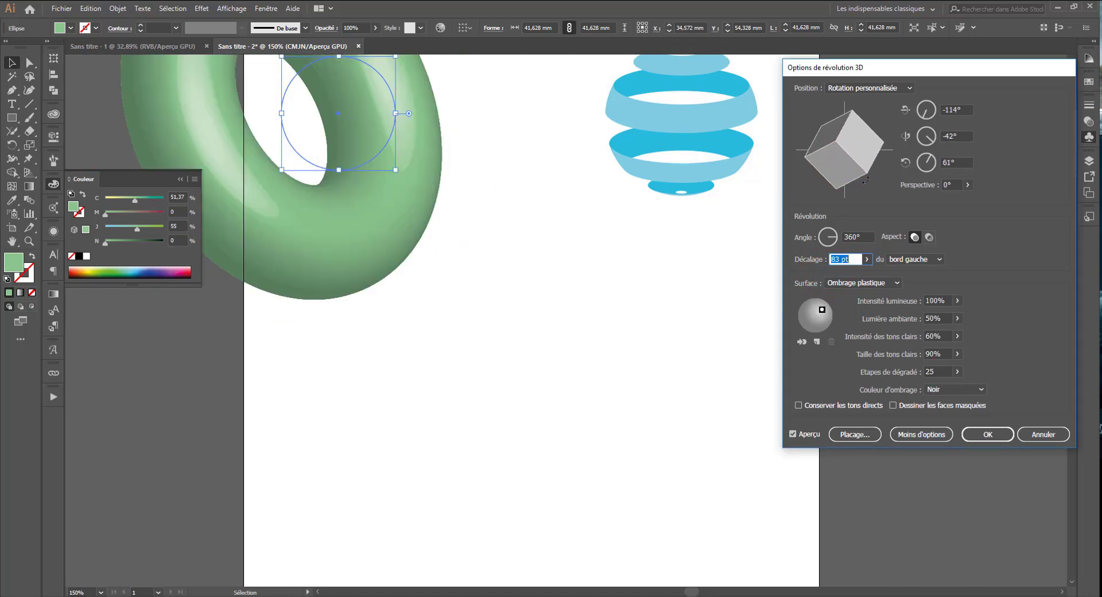
Map the test vert symbol onto the revolved ring's surface with invisible geometry enabled
click(855, 434)
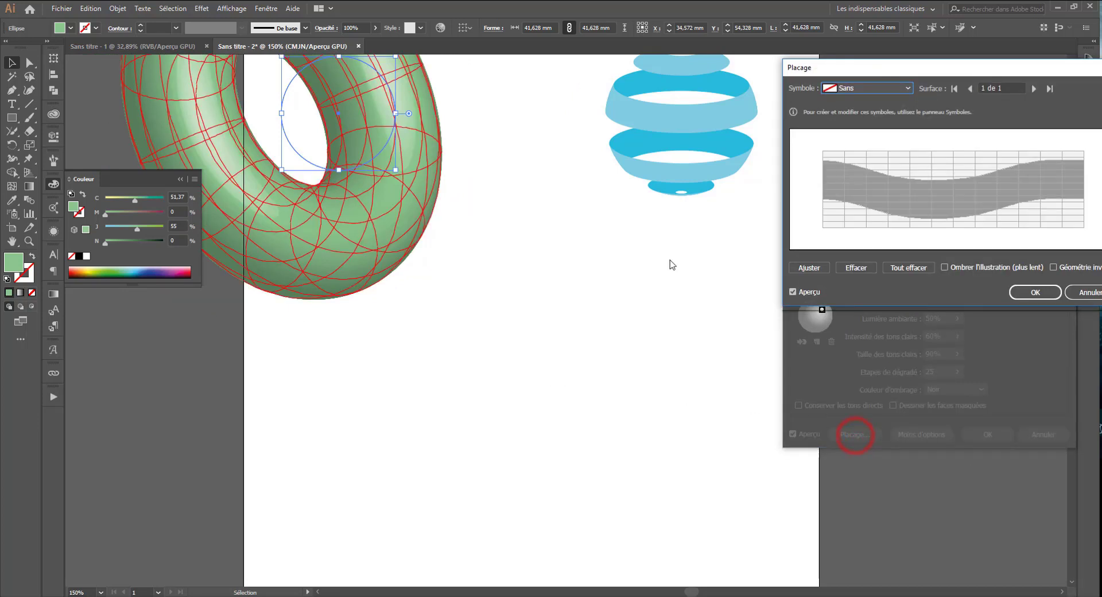
click(873, 91)
click(1056, 267)
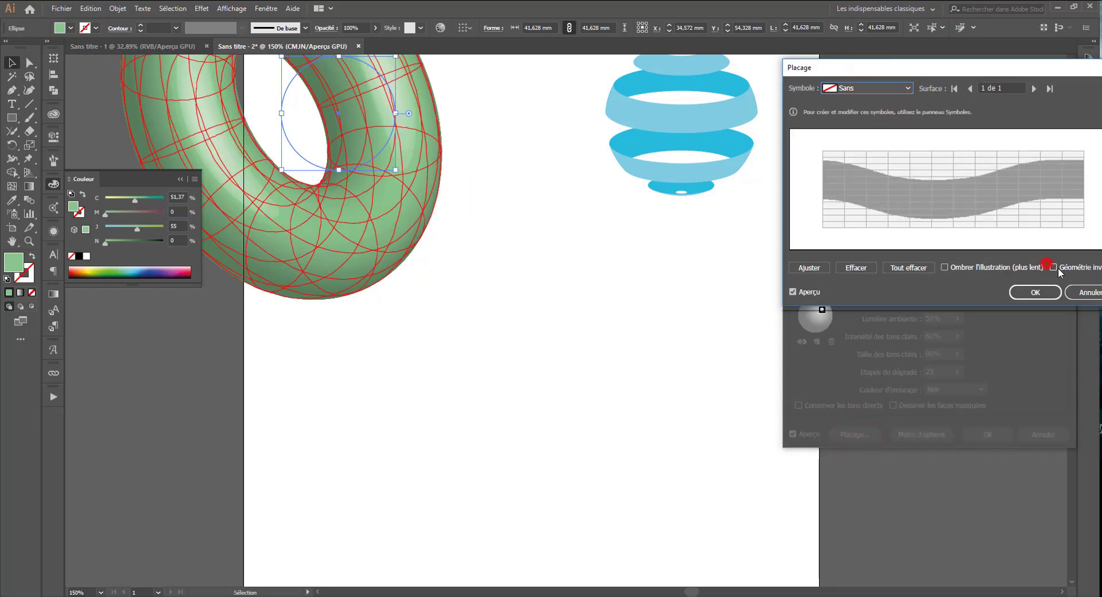
click(863, 88)
click(855, 151)
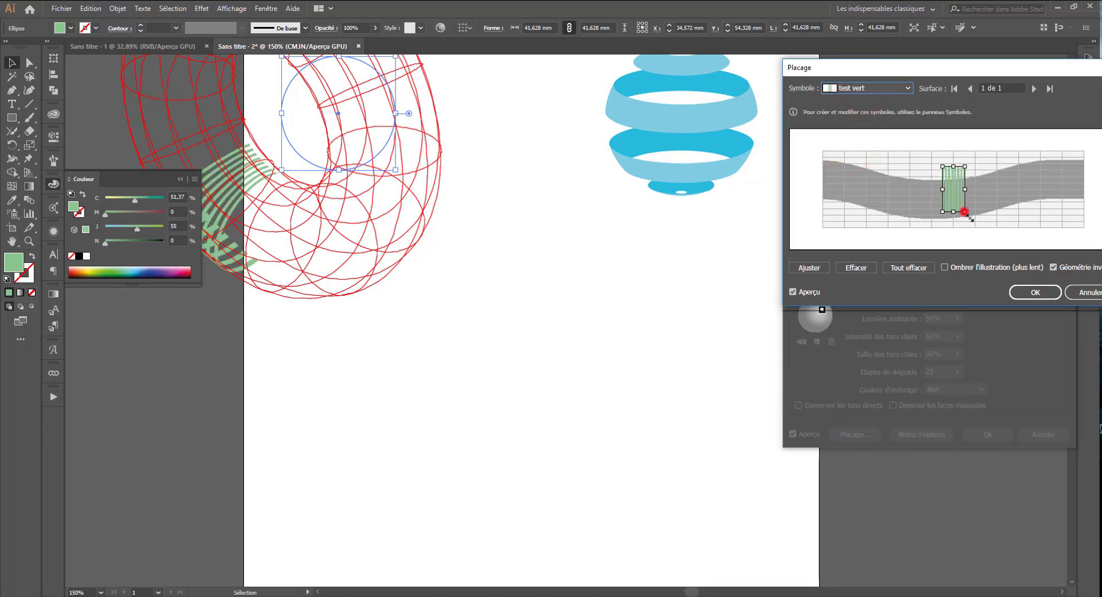
Stretch the mapped symbol over the ring's whole surface and apply the 3D Revolve
drag(965, 212, 1087, 242)
drag(942, 166, 819, 145)
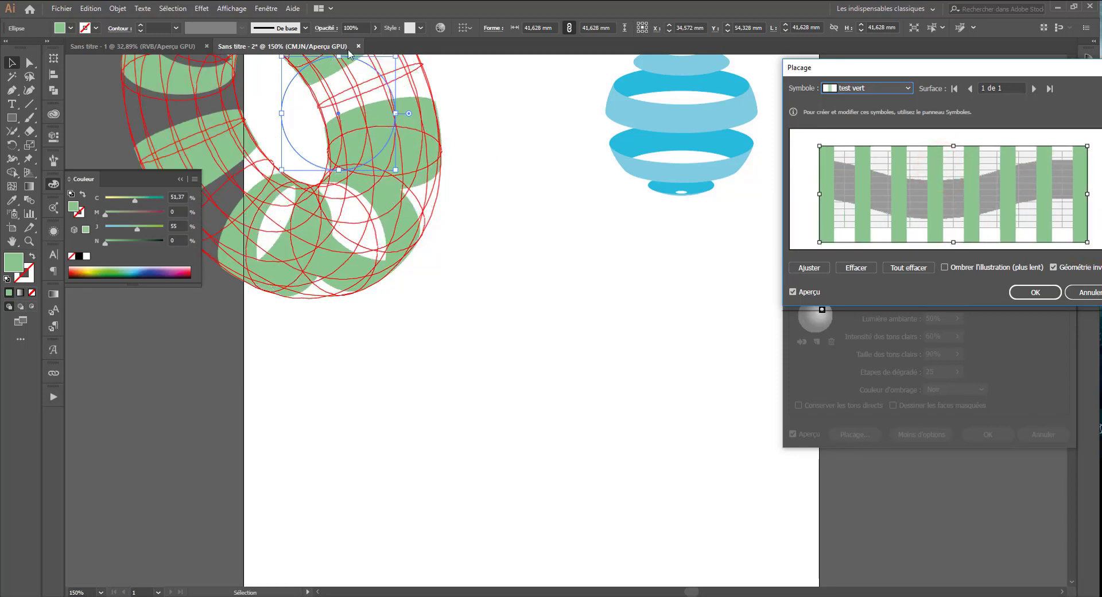
click(1035, 292)
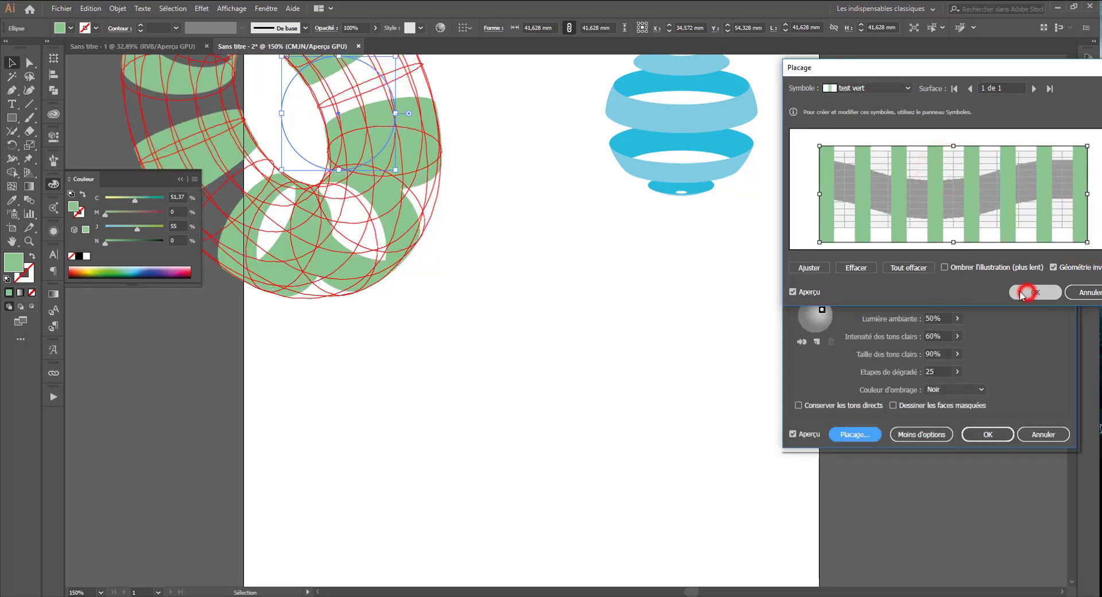
click(989, 435)
Expand the appearance of the revolved green ring and deselect it
drag(494, 212, 614, 374)
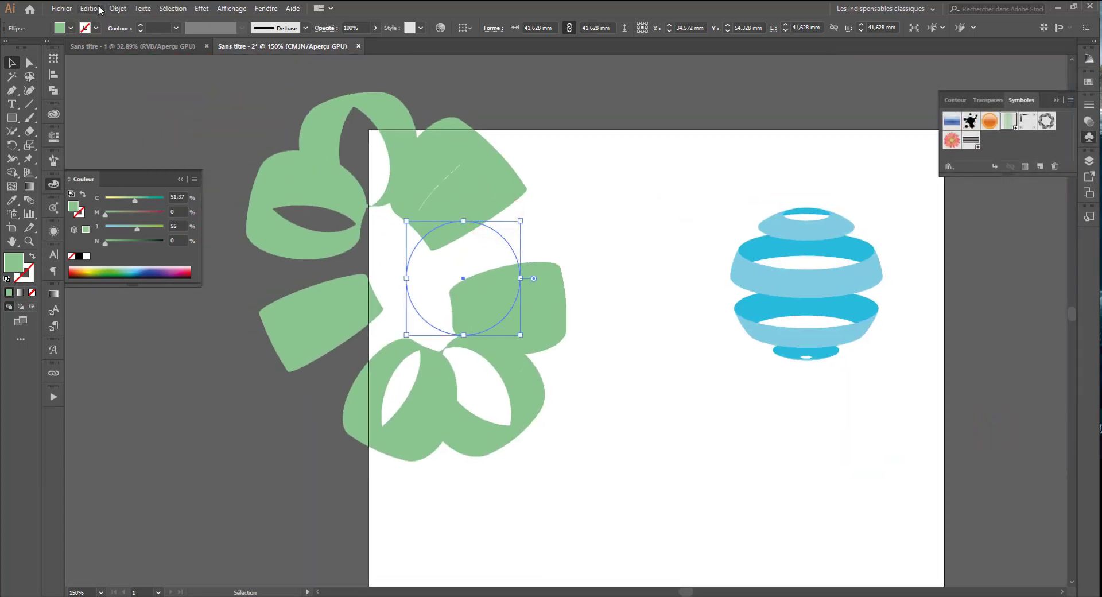
click(90, 8)
click(119, 9)
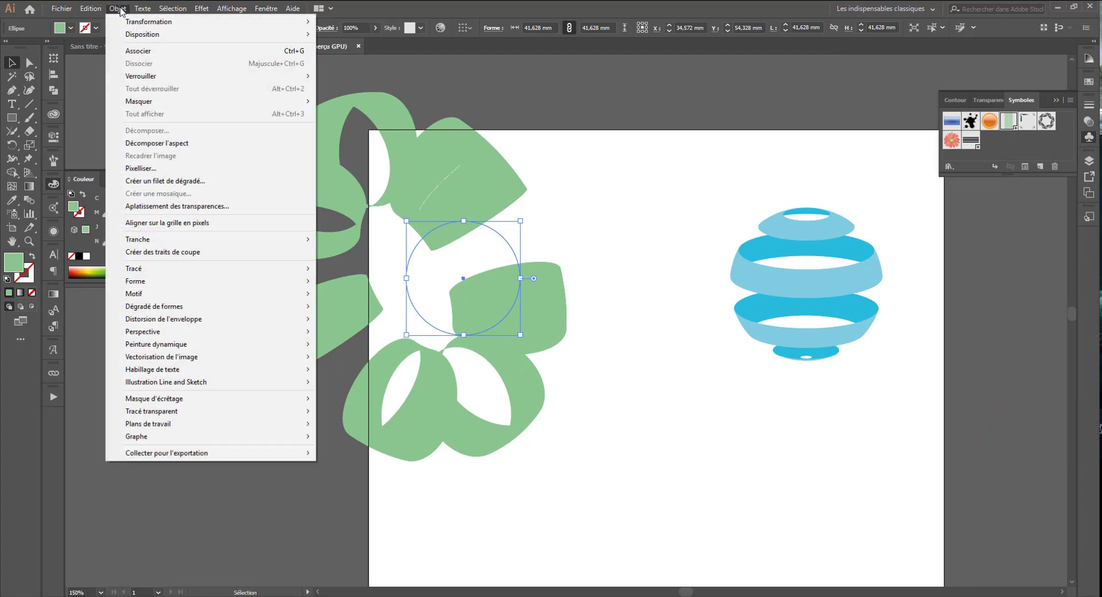
click(156, 143)
click(238, 368)
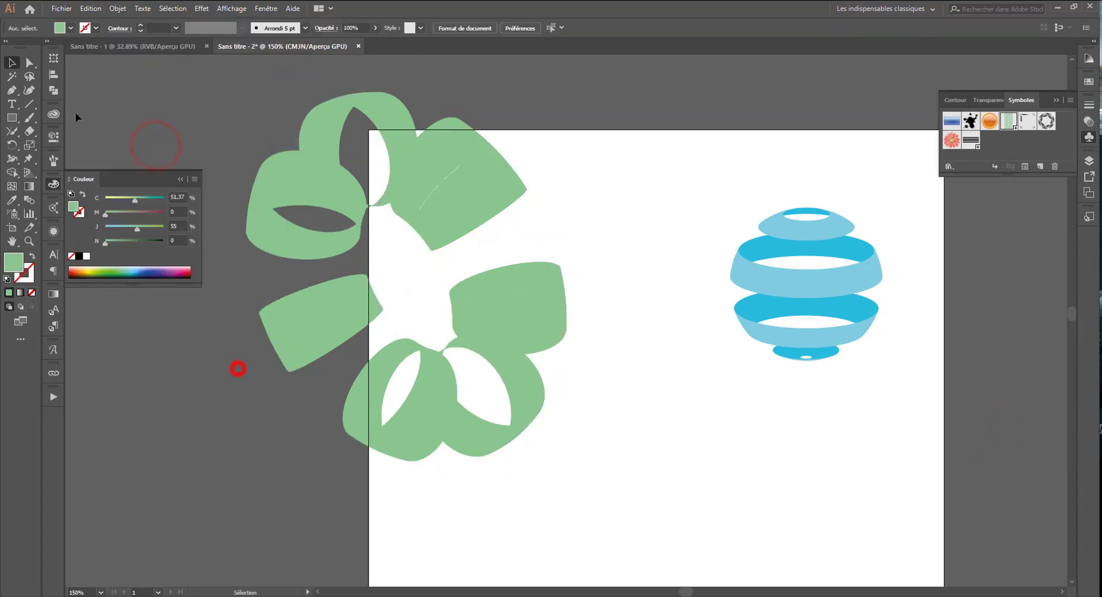
Delete the unfilled path inside the ring and the lower front piece of the upper-left green band
click(324, 135)
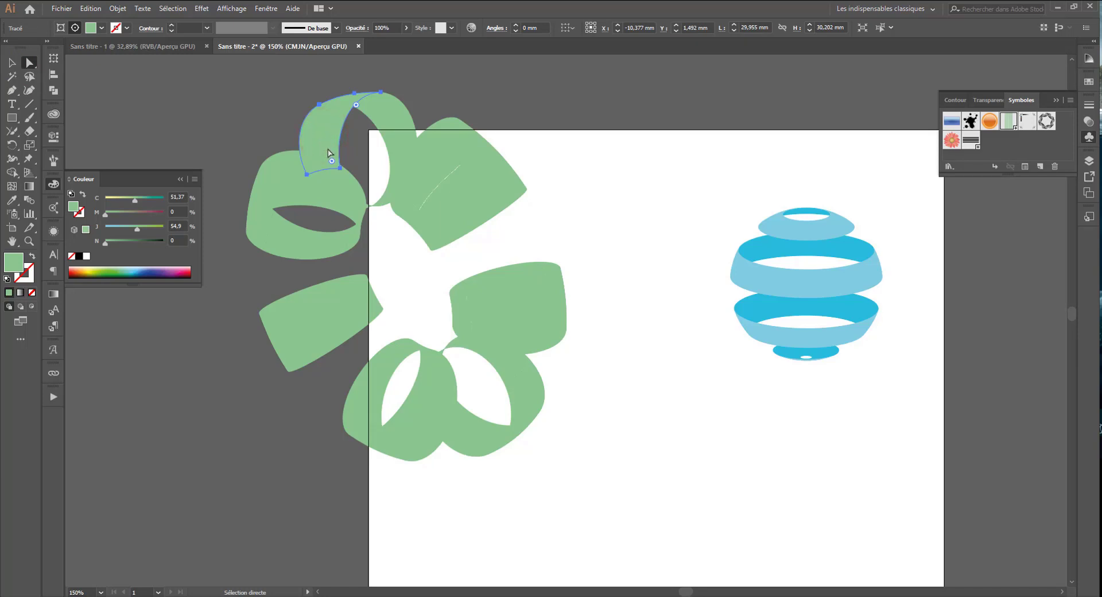
click(374, 145)
key(Delete)
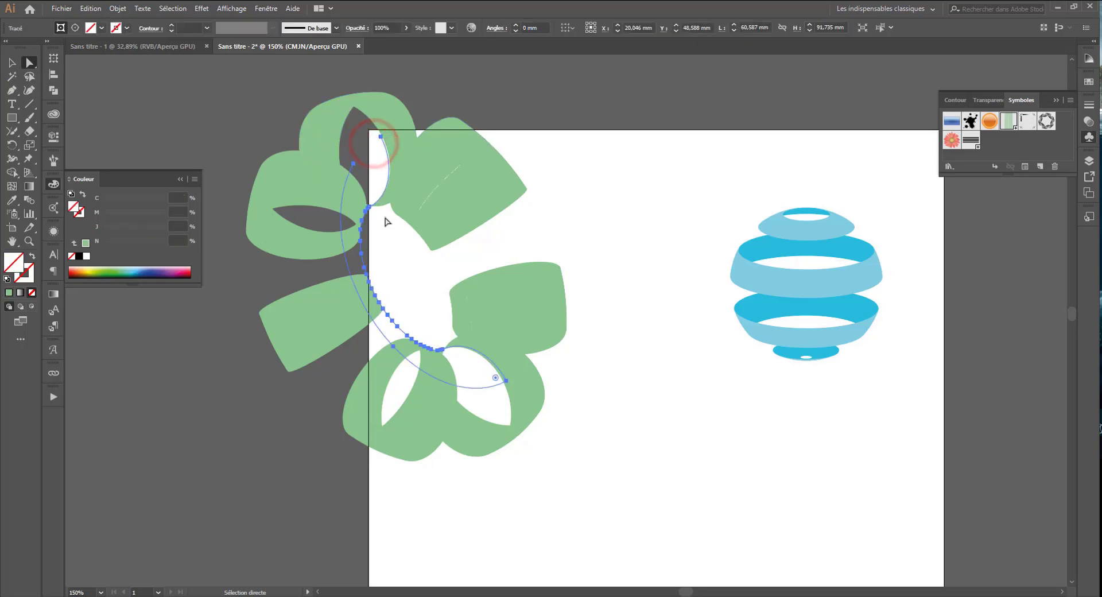
key(Delete)
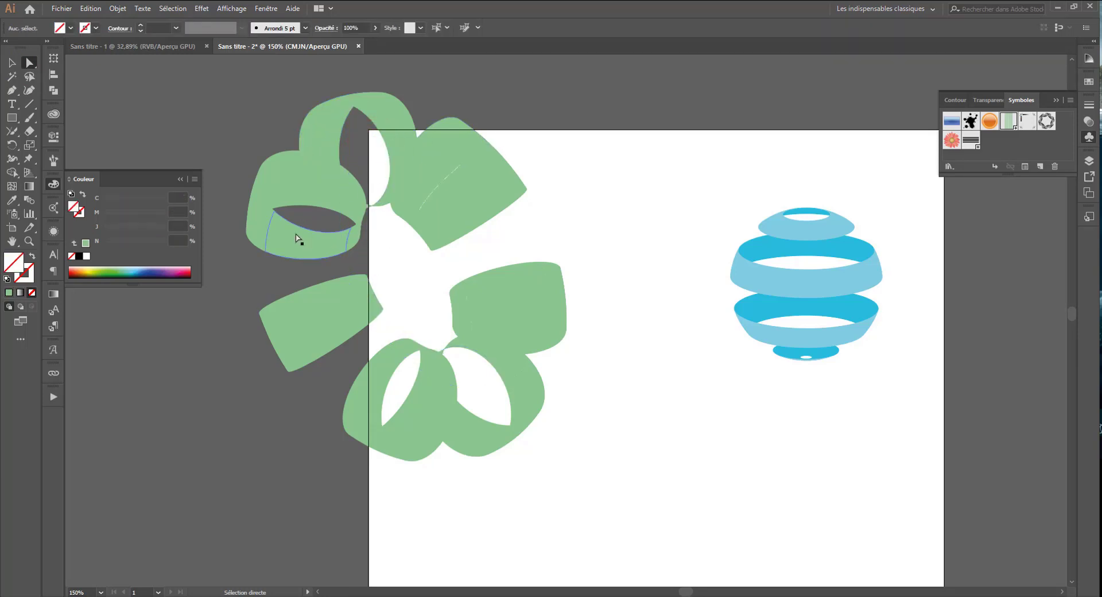
click(345, 244)
click(311, 249)
key(Delete)
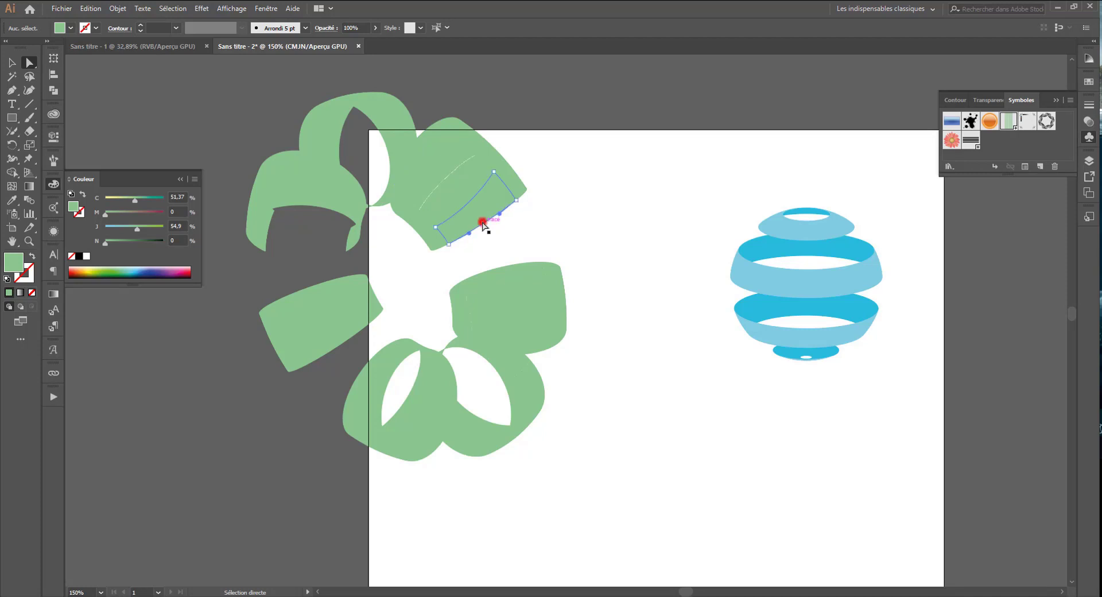
Try to delete the small overlapping pieces along the lower edge of the ring's upper-right band
key(Delete)
click(407, 217)
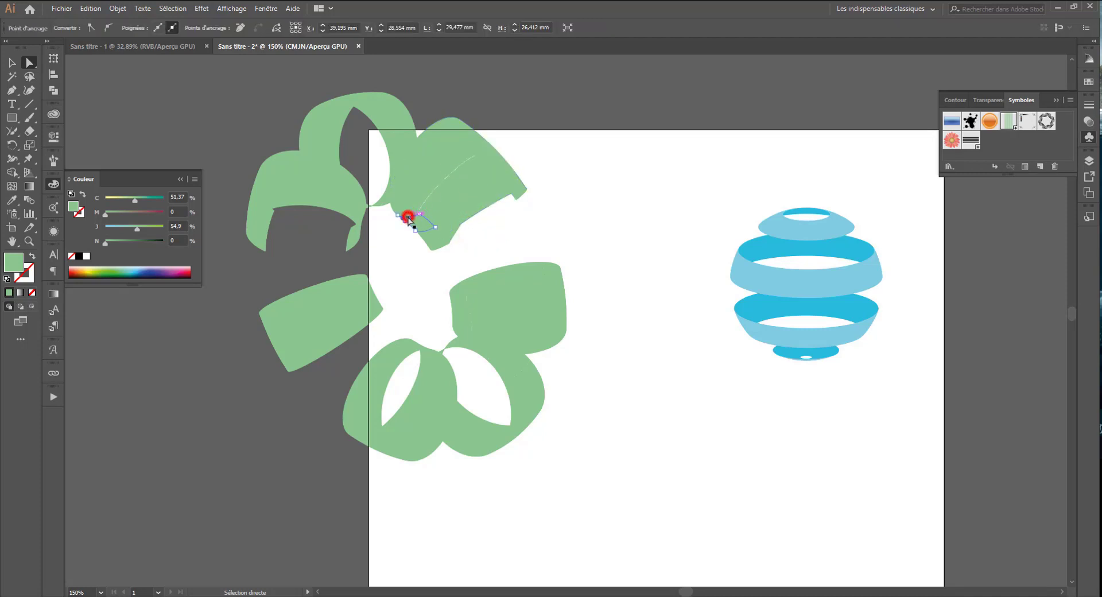
key(Delete)
click(438, 202)
click(443, 157)
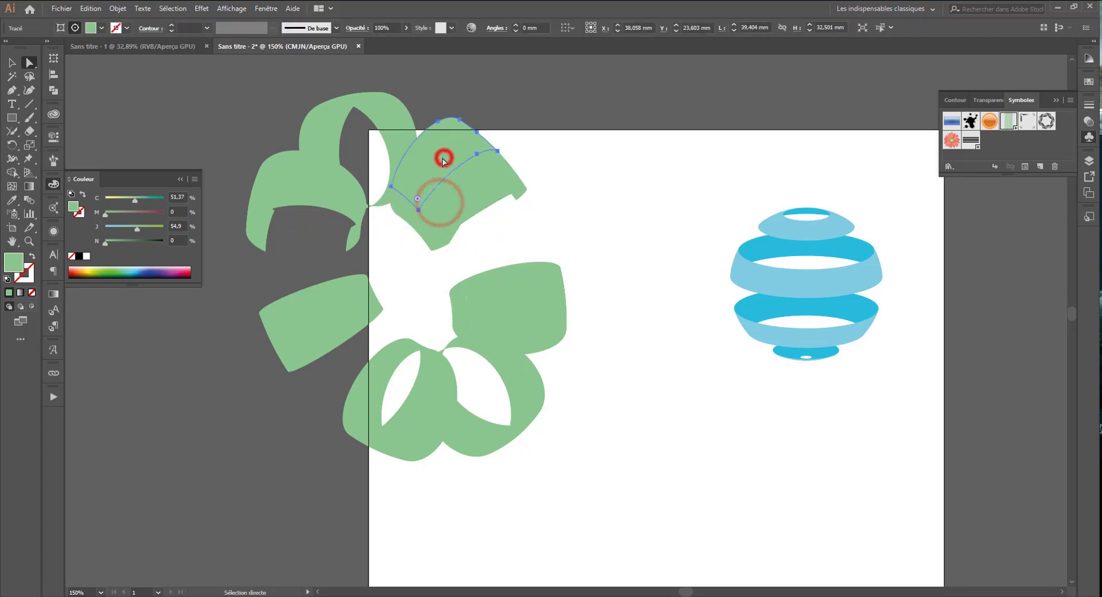
key(v)
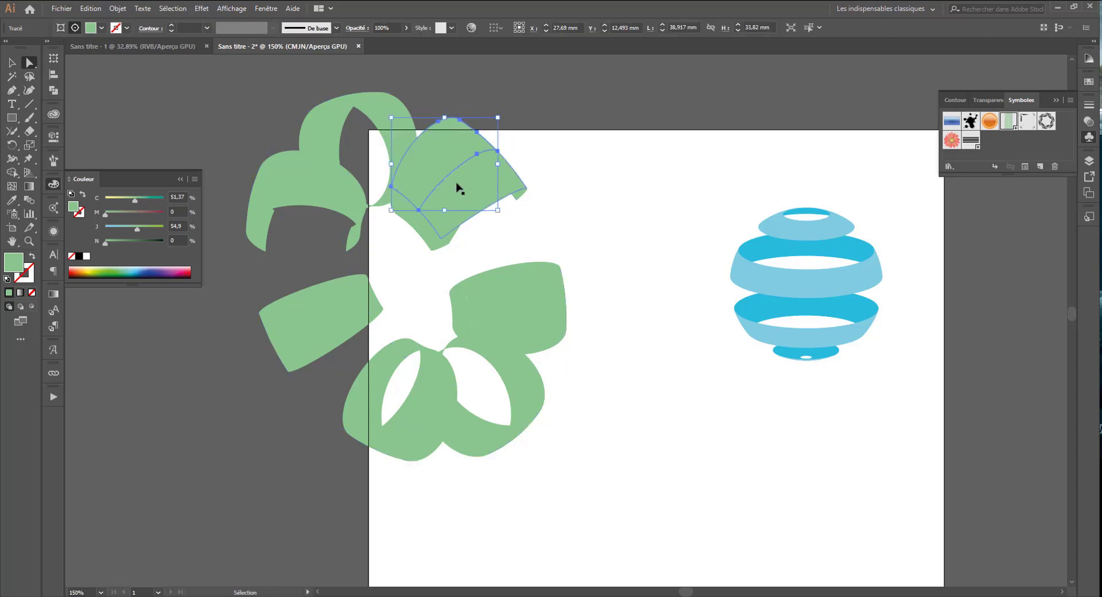
key(a)
Try to delete the upper back piece of the ring's right-hand band
click(411, 271)
click(511, 320)
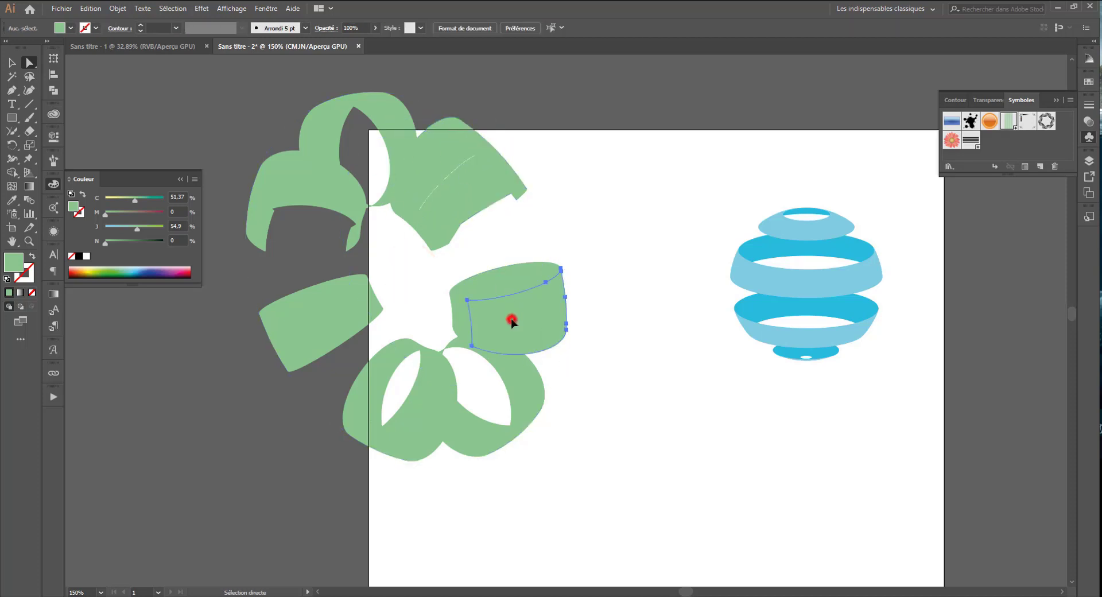
click(504, 276)
key(Delete)
click(470, 441)
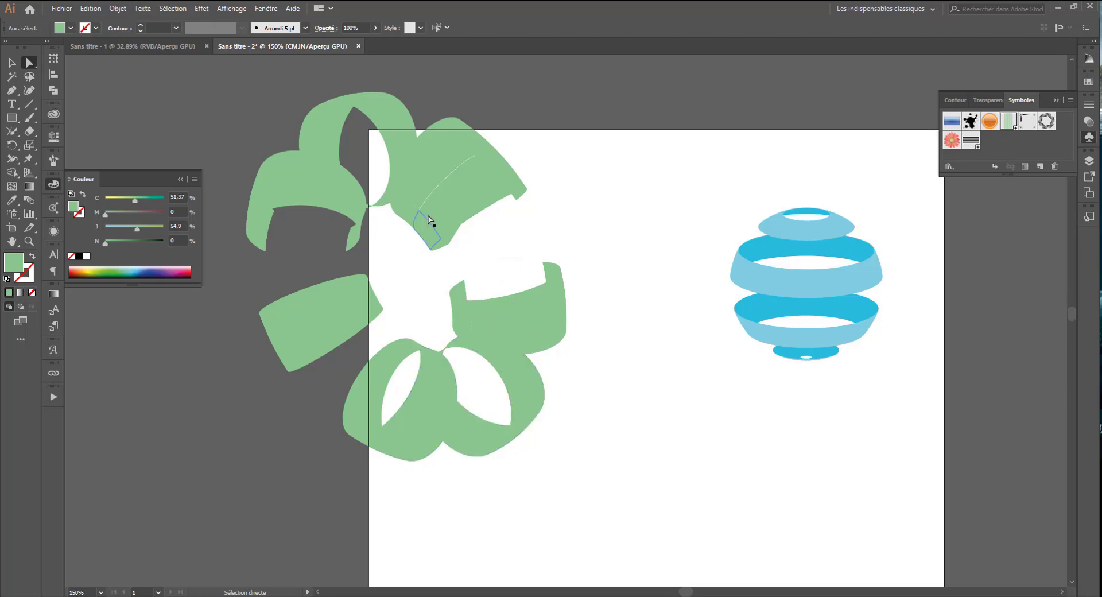
Try to delete the remaining front pieces of the upper-right band, including its inner end
click(430, 239)
click(466, 212)
key(Delete)
click(474, 204)
key(Delete)
click(425, 226)
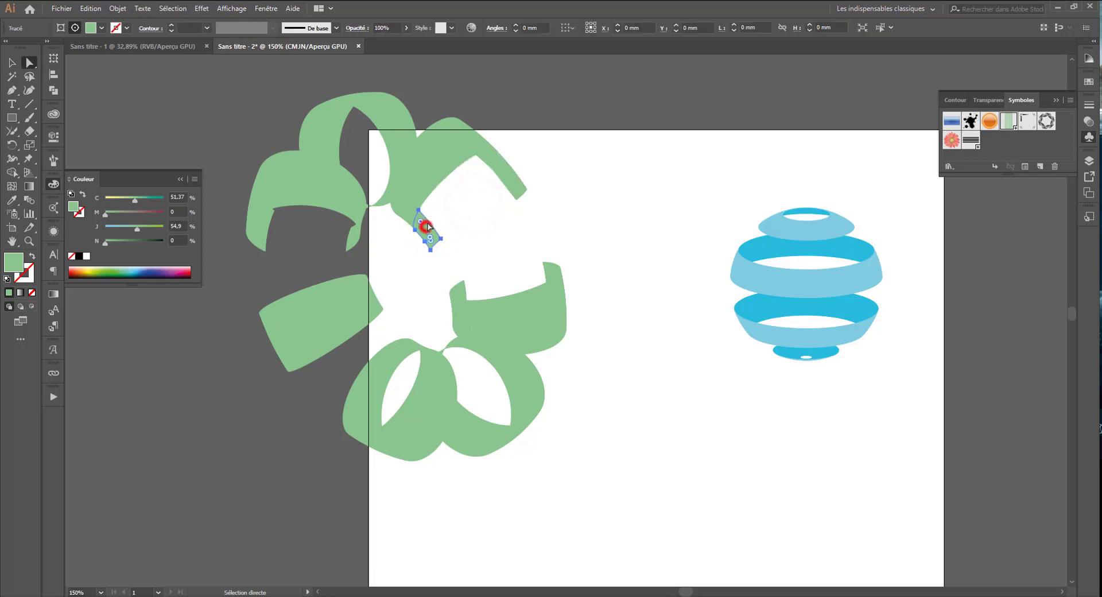
key(Delete)
click(517, 179)
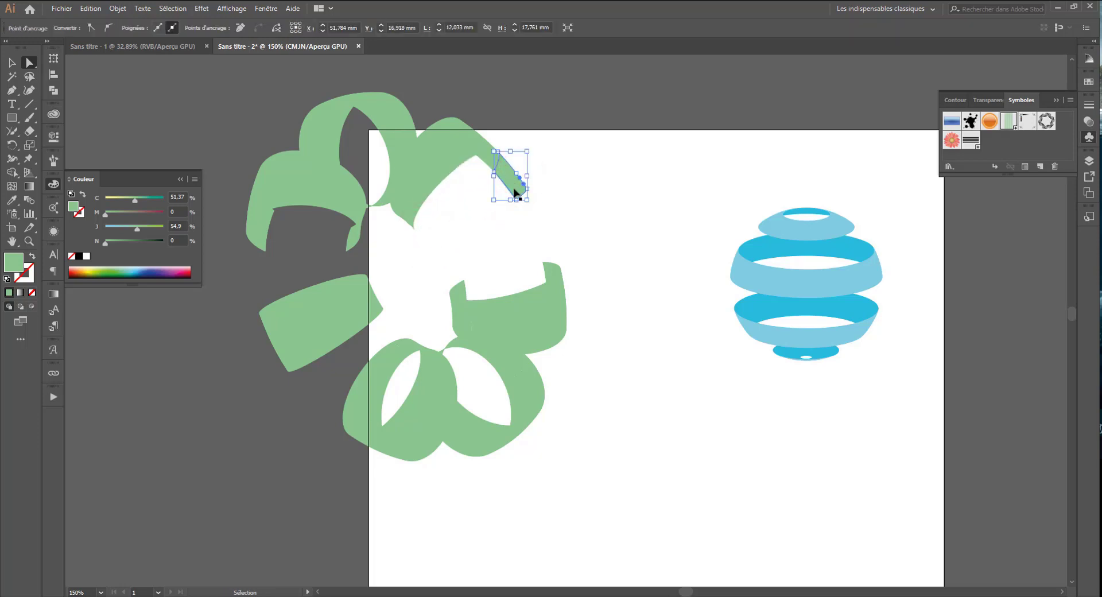
Select all the artwork to reveal its outlines, and restore the pieces deleted from the ring's right-hand bands
key(ctrl+a)
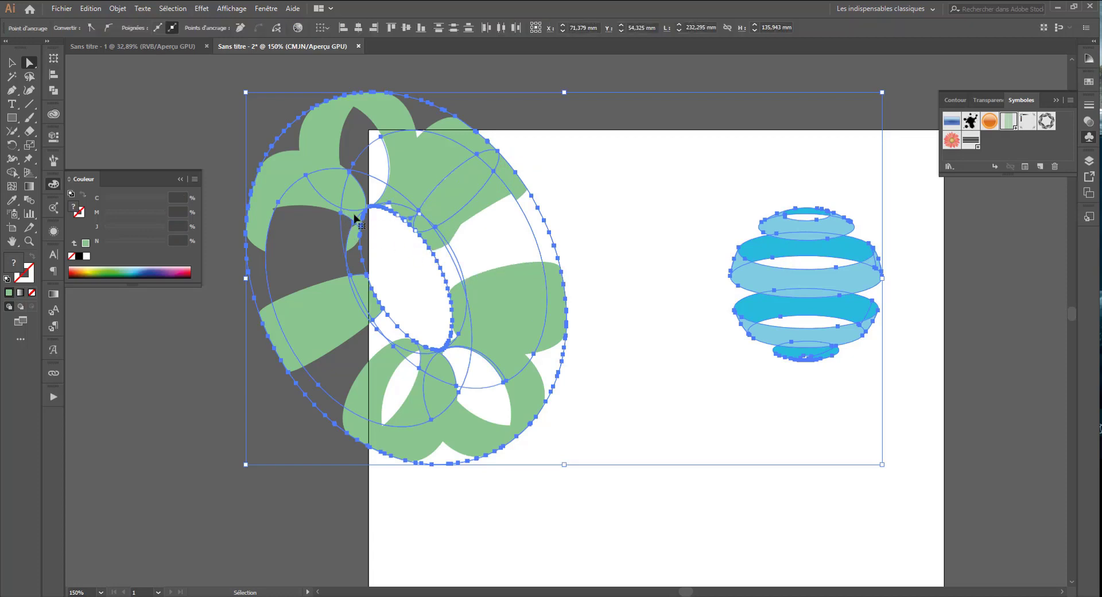
key(ctrl+minus)
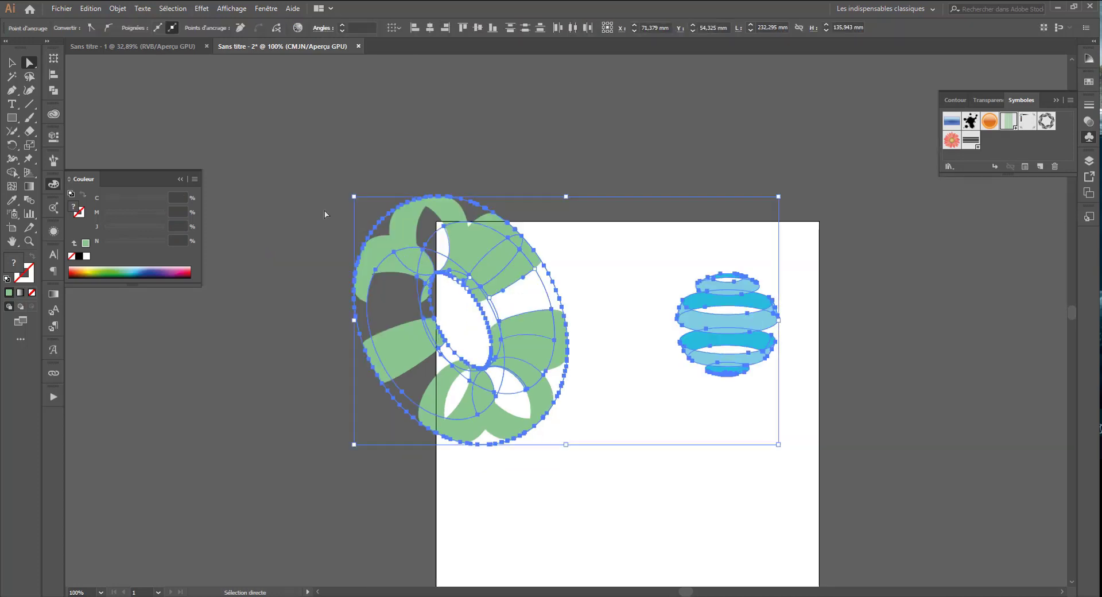
key(ctrl+plus)
click(145, 339)
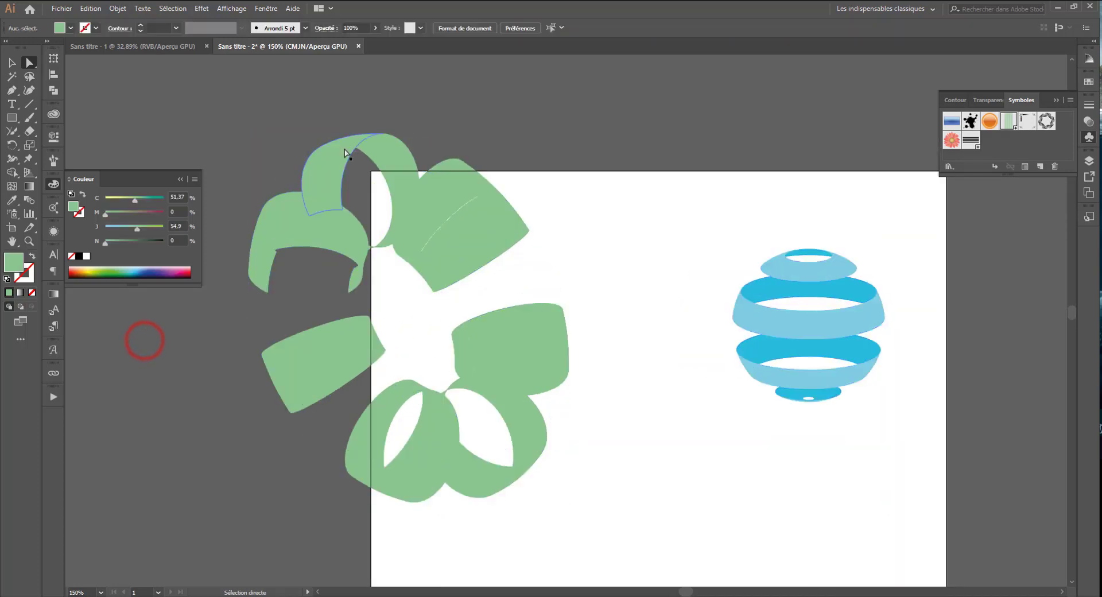
Darken the inner piece of the ring's top band to 35% black and that of the upper-left band to 26%
click(324, 161)
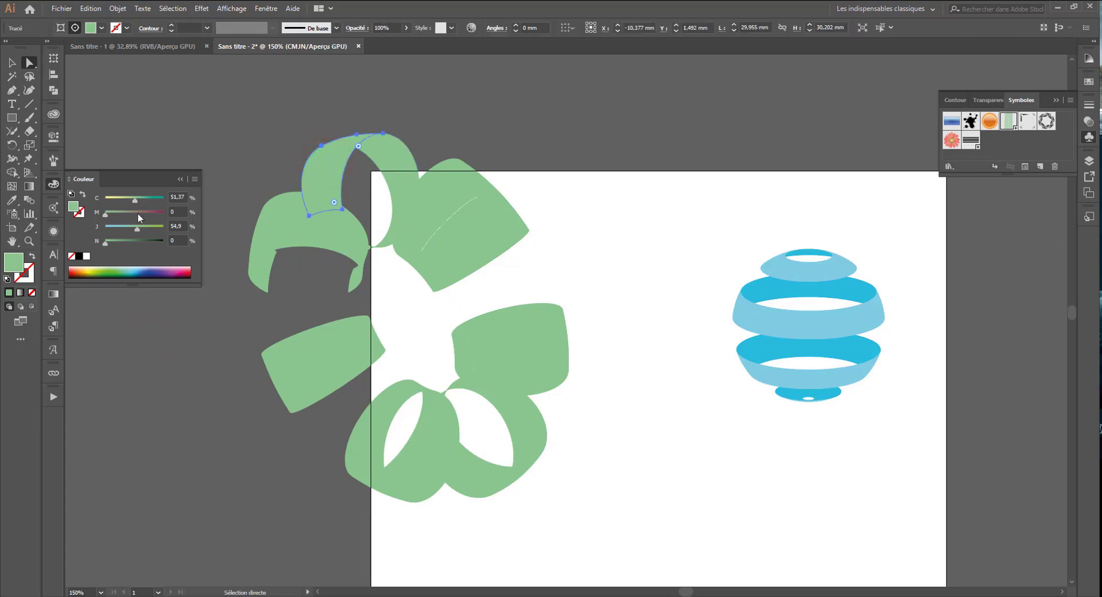
click(125, 241)
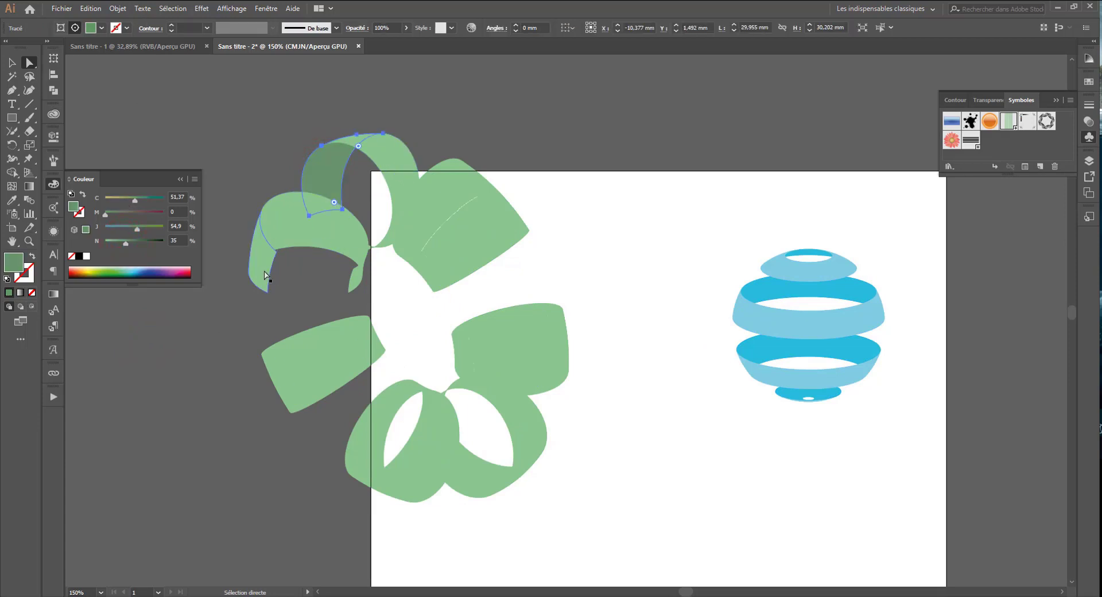
click(265, 275)
click(120, 242)
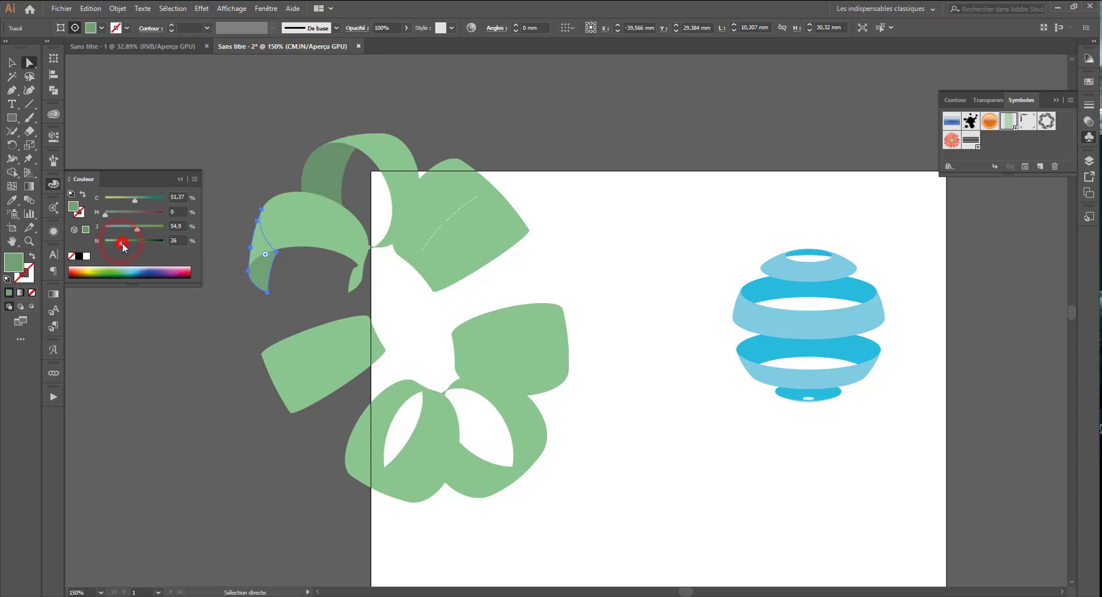
Darken the inner piece of the lower-left band to 24% black and the small piece above it to 32%
click(388, 419)
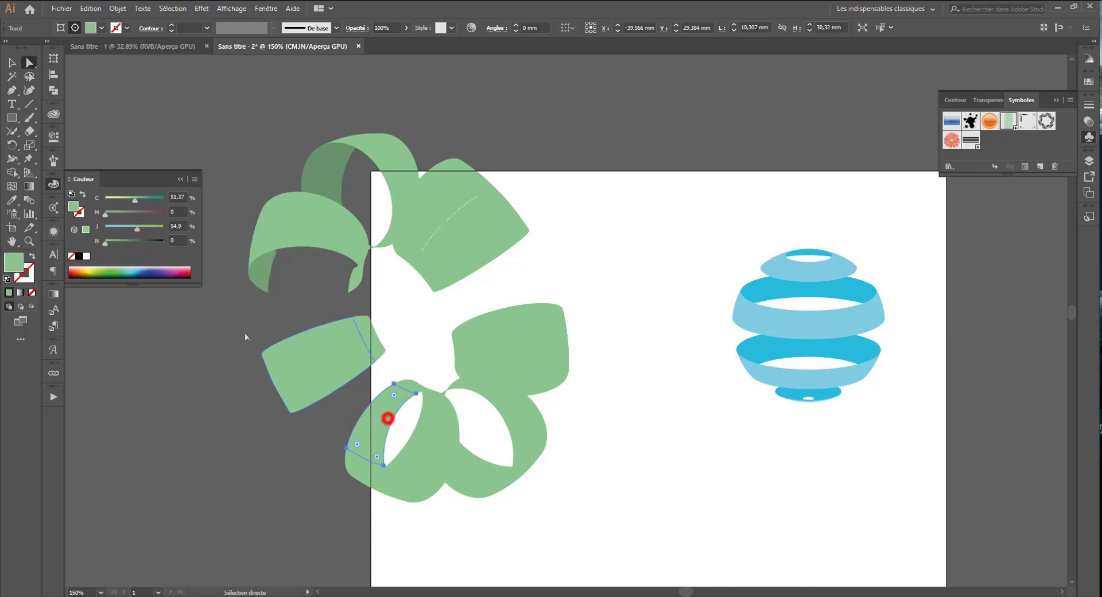
click(118, 240)
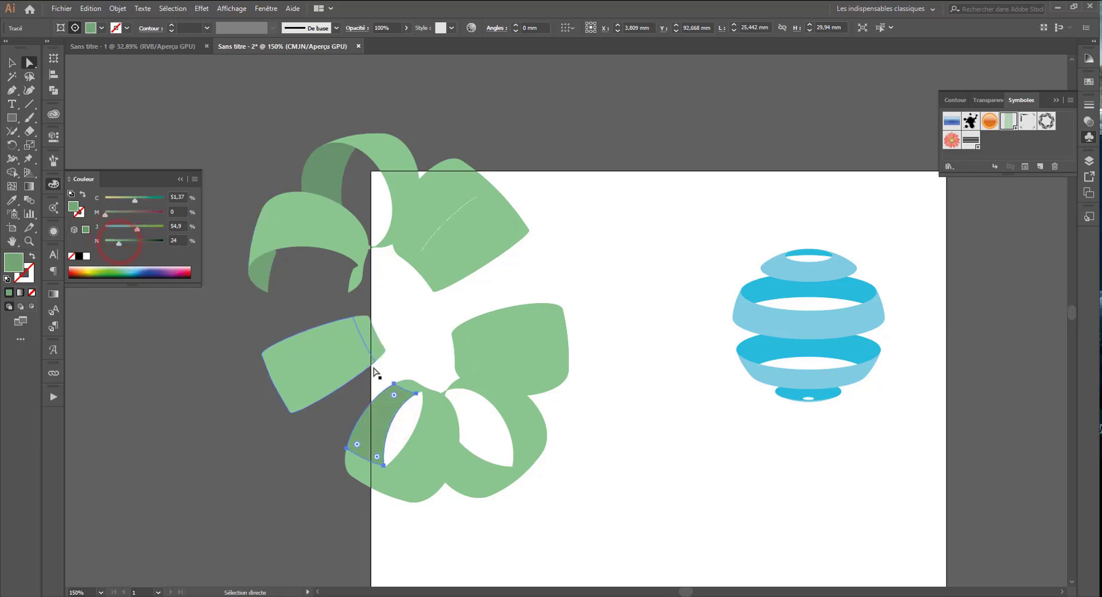
click(416, 388)
click(119, 242)
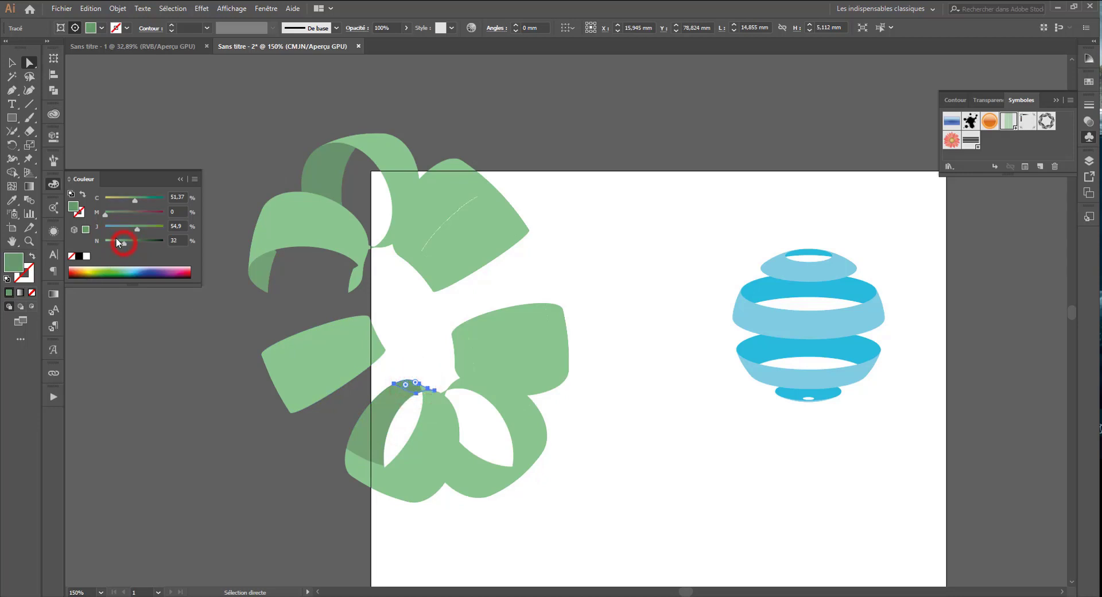
Copy the lower-left band's dark green onto the inner piece of the bottom band with the Eyedropper
click(12, 199)
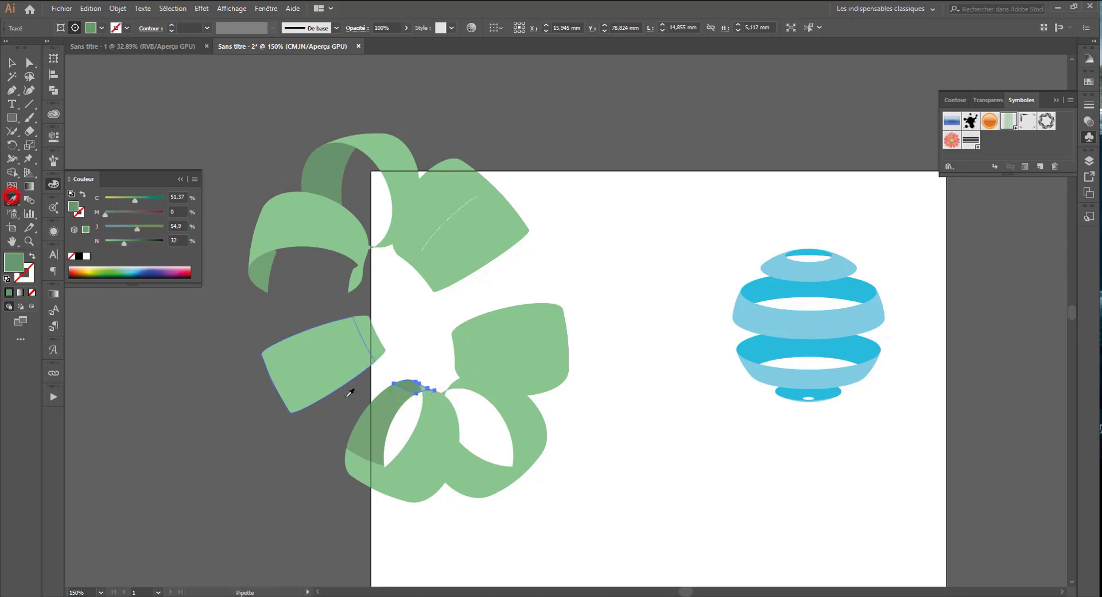
ctrl+click(471, 468)
click(369, 423)
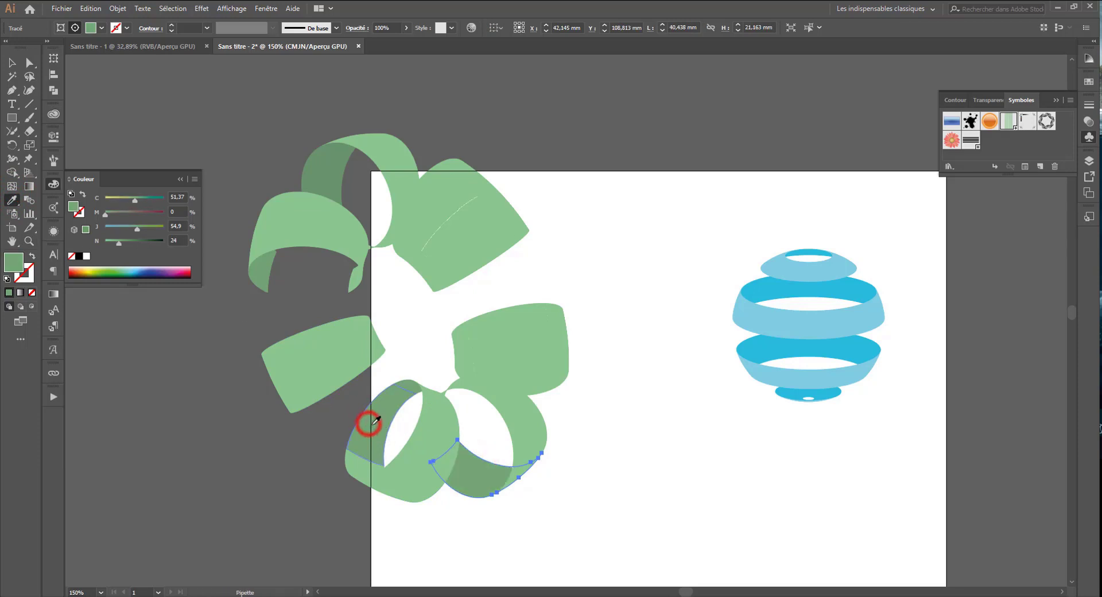
ctrl+click(525, 383)
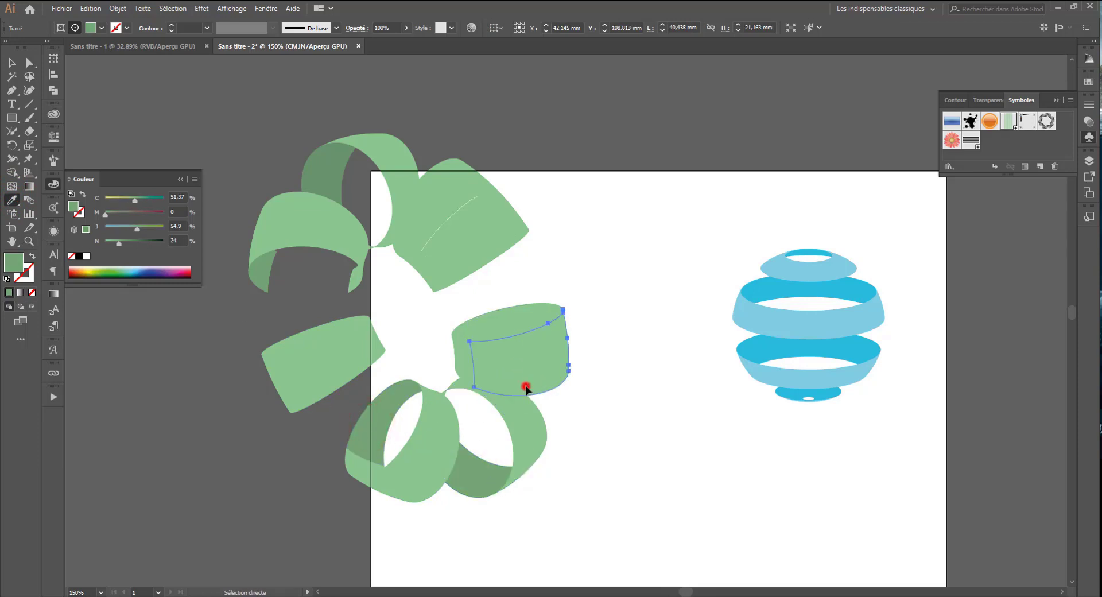
click(370, 425)
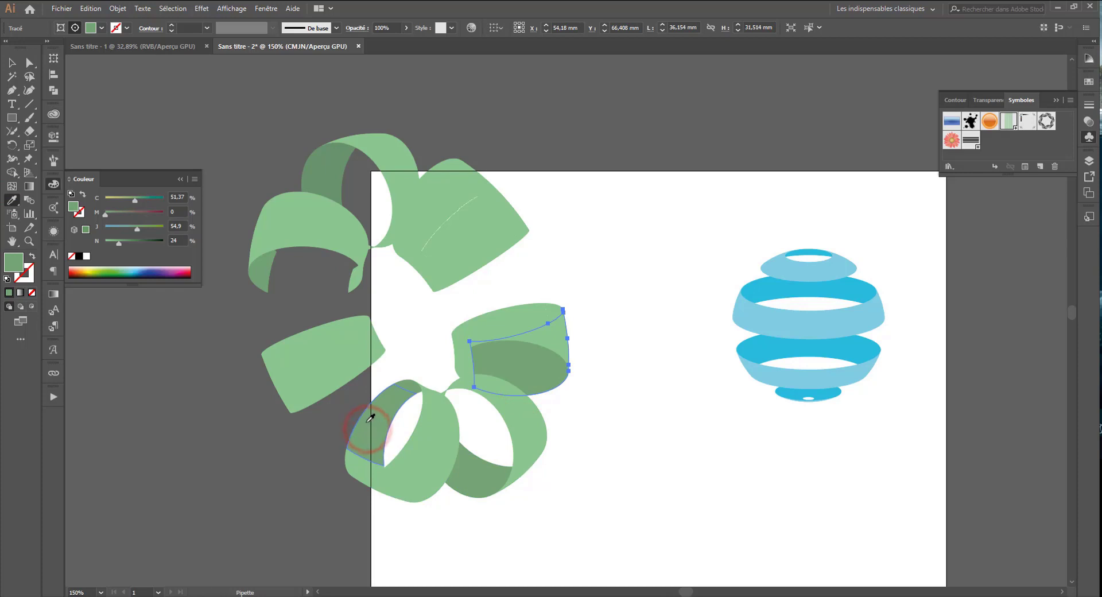
key(ctrl+z)
Copy the lower-left band's dark green onto the upper back piece of the right-hand band
ctrl+click(500, 322)
click(372, 429)
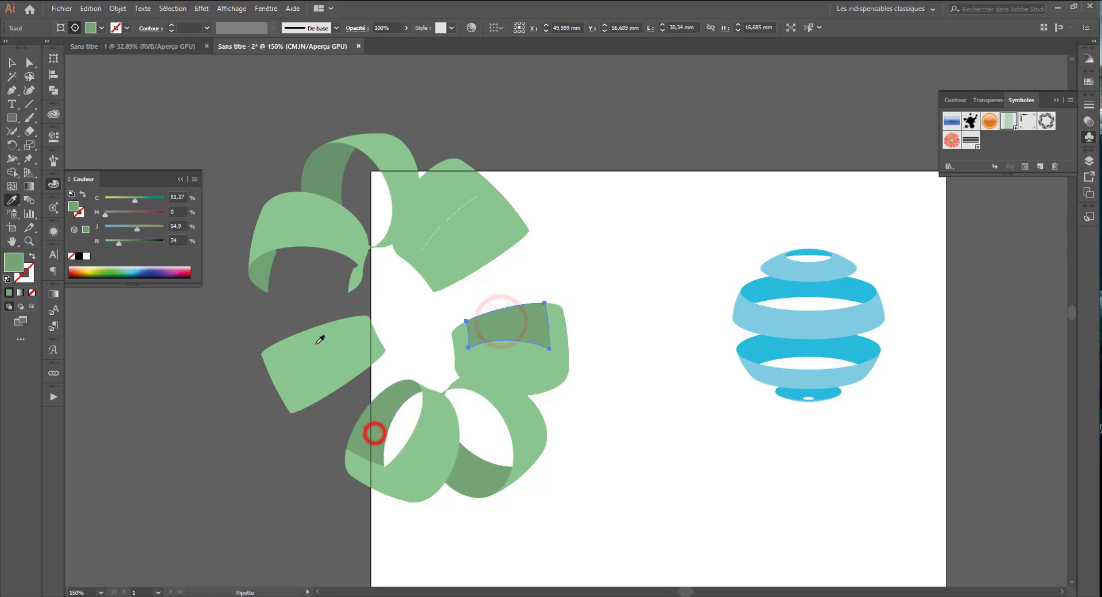
Delete the lower front piece of the ring's right-hand band, below its dark inner piece
click(10, 60)
click(519, 370)
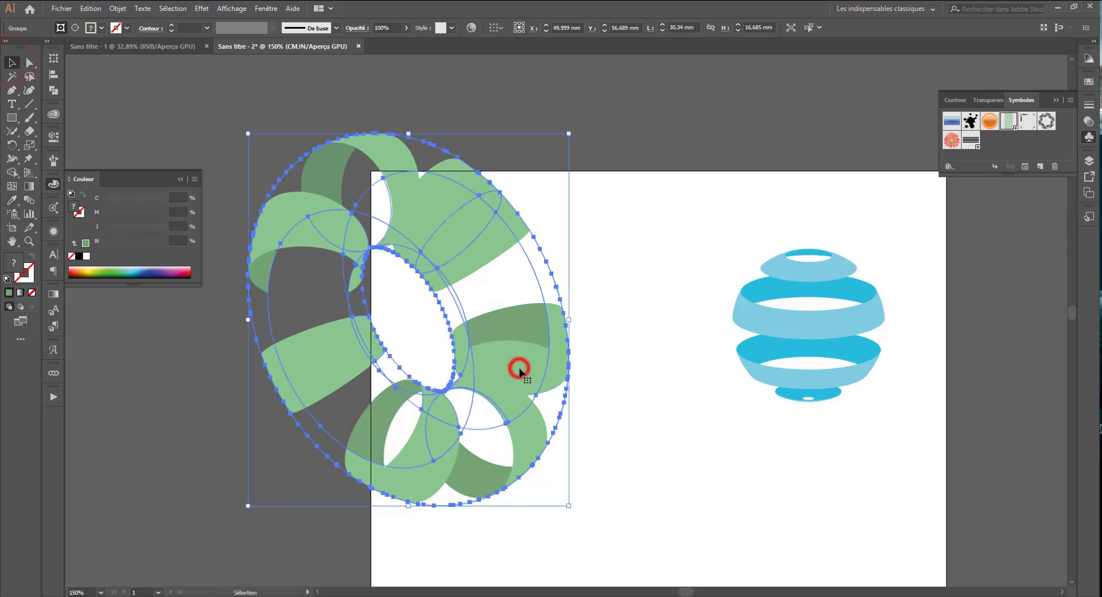
key(a)
click(163, 121)
click(521, 369)
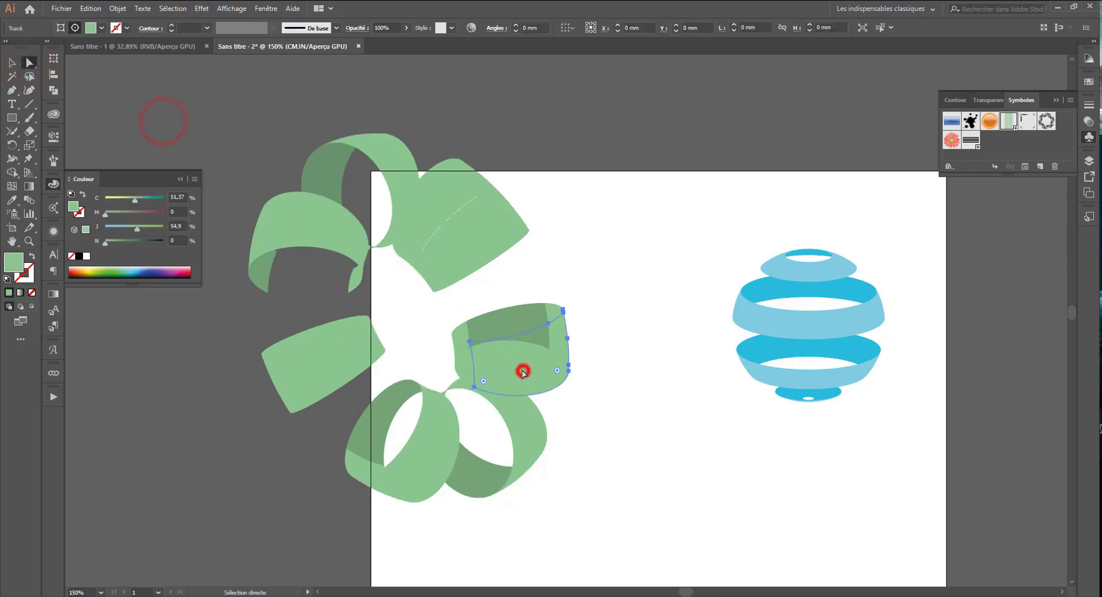
key(Delete)
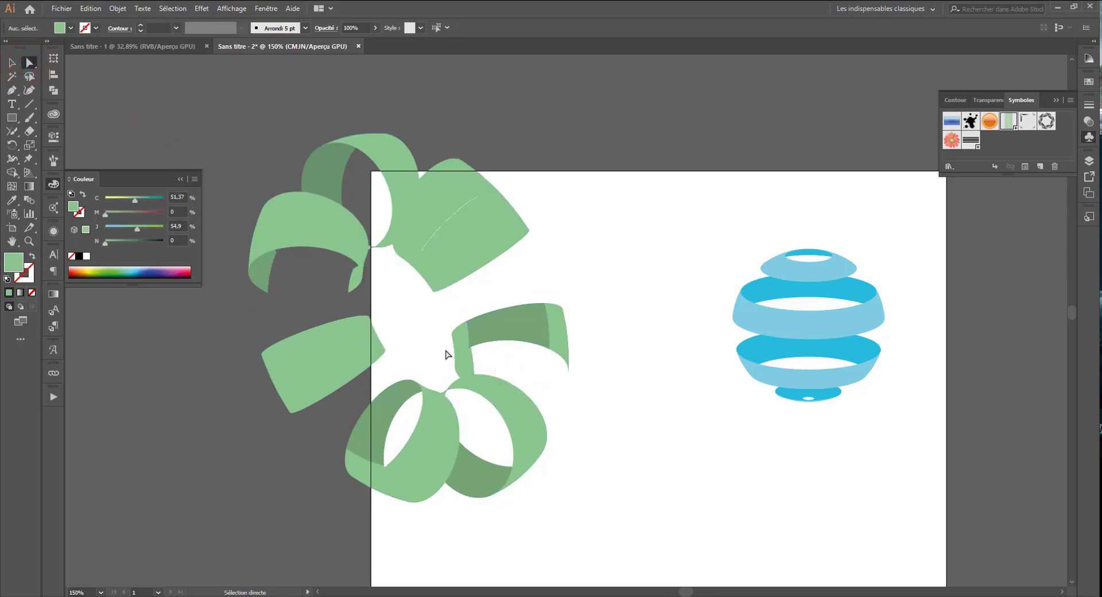
Copy the bottom-right band's light green onto the dark inner piece of the right-hand band with the Eyedropper
click(512, 328)
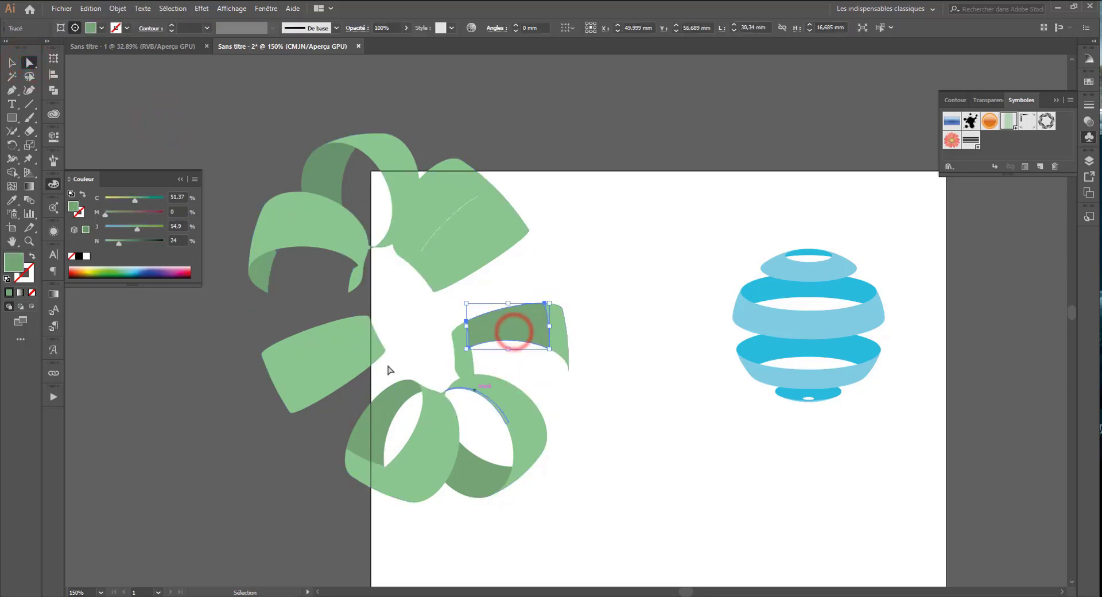
click(11, 201)
click(522, 435)
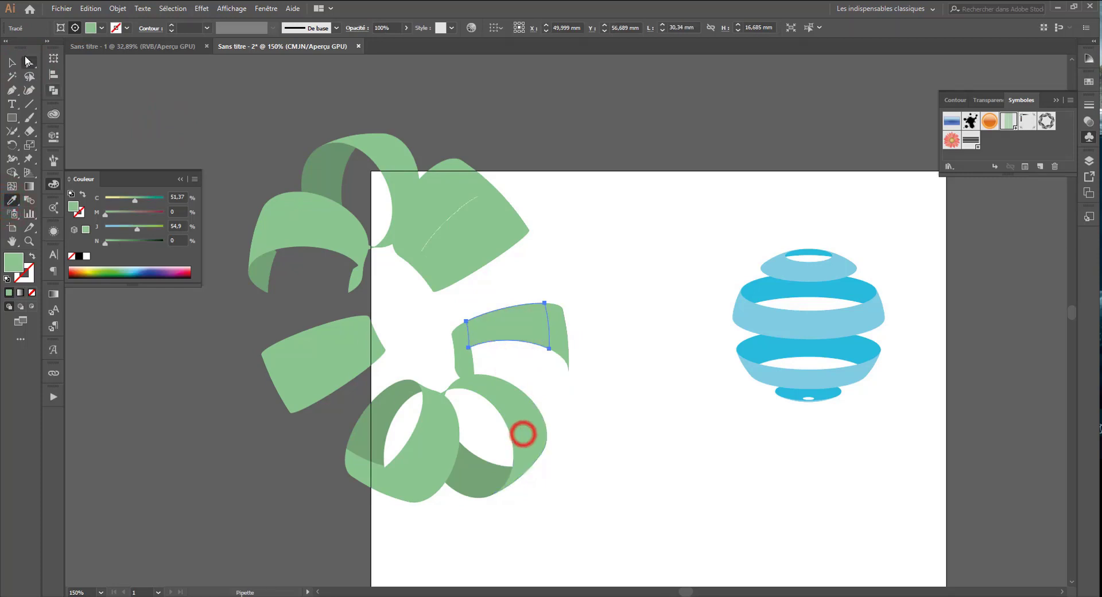
Select the whole green ring and ungroup it
key(v)
click(487, 238)
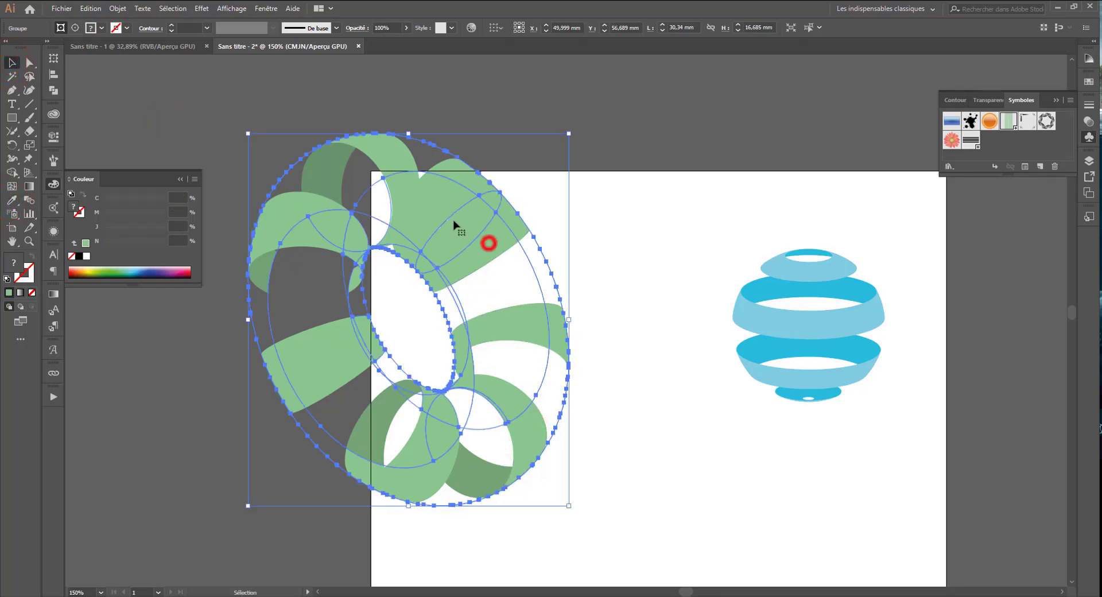
right_click(392, 251)
click(435, 342)
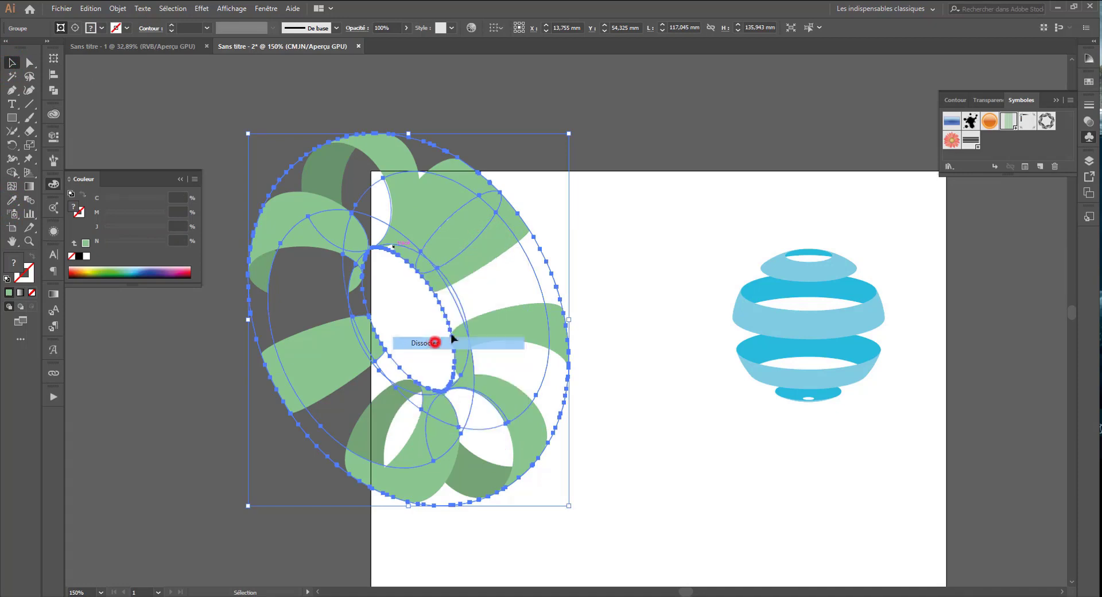
click(669, 236)
click(501, 256)
click(539, 266)
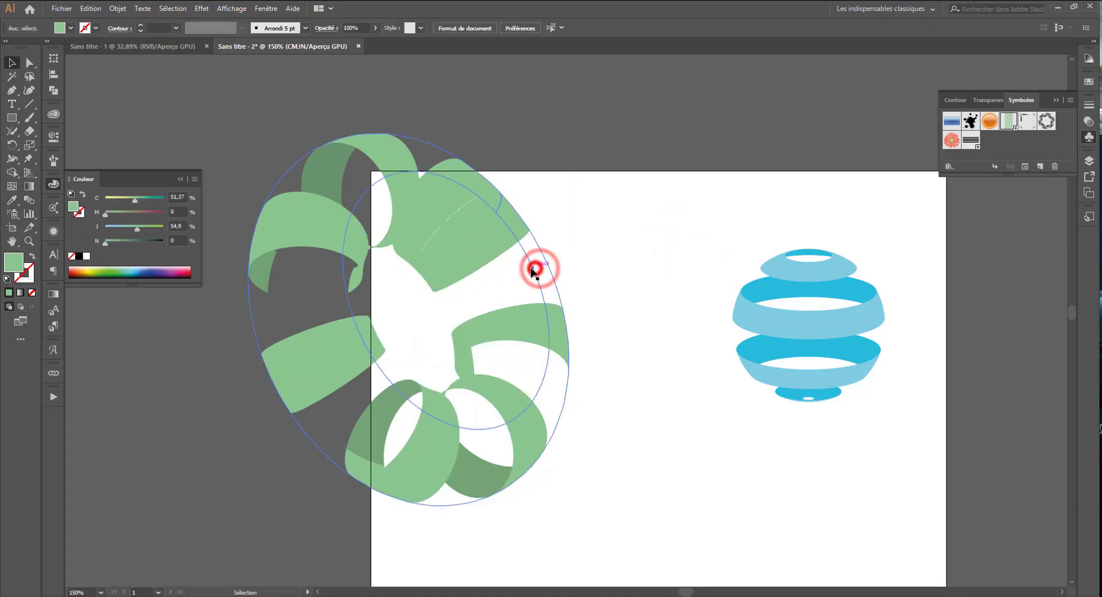
click(533, 268)
key(Delete)
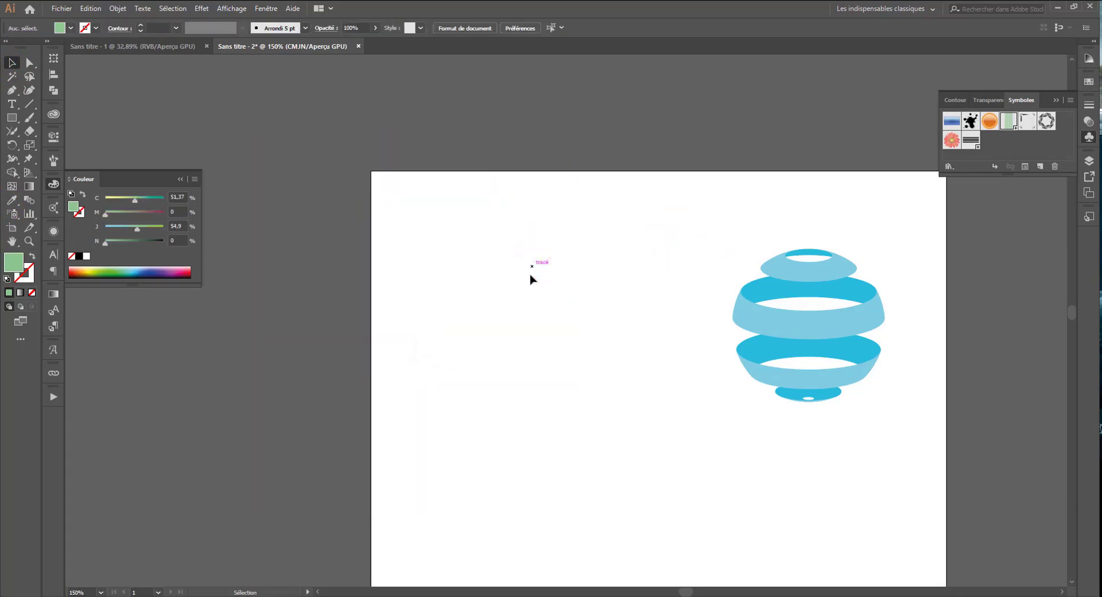
key(ctrl+z)
Delete the unfilled outline between the two right-hand bands and the lower front piece of the upper-right band
click(29, 62)
click(204, 113)
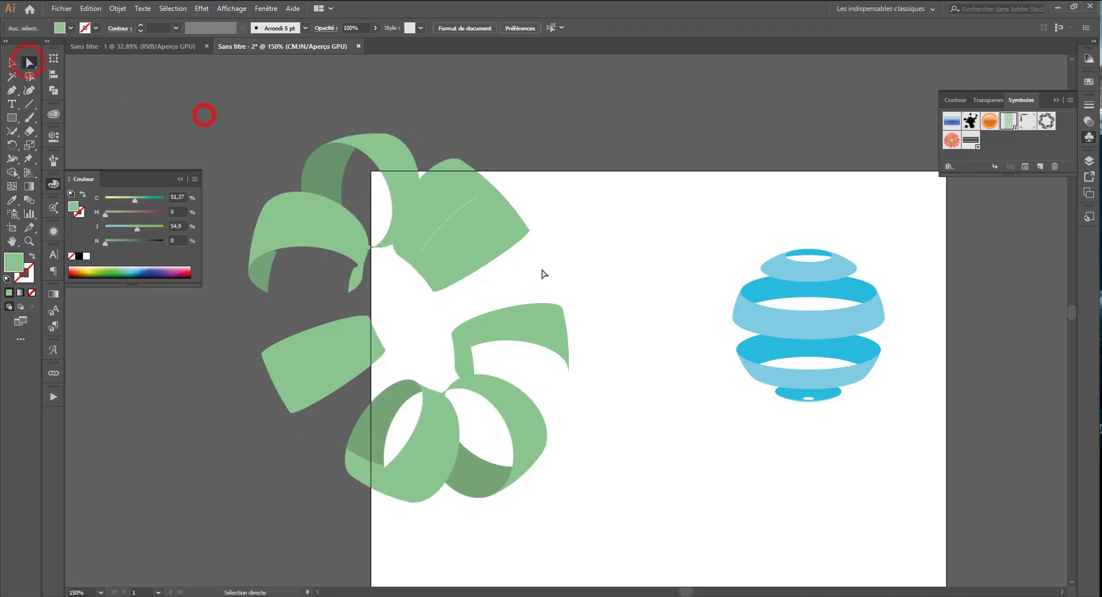
click(534, 269)
key(Delete)
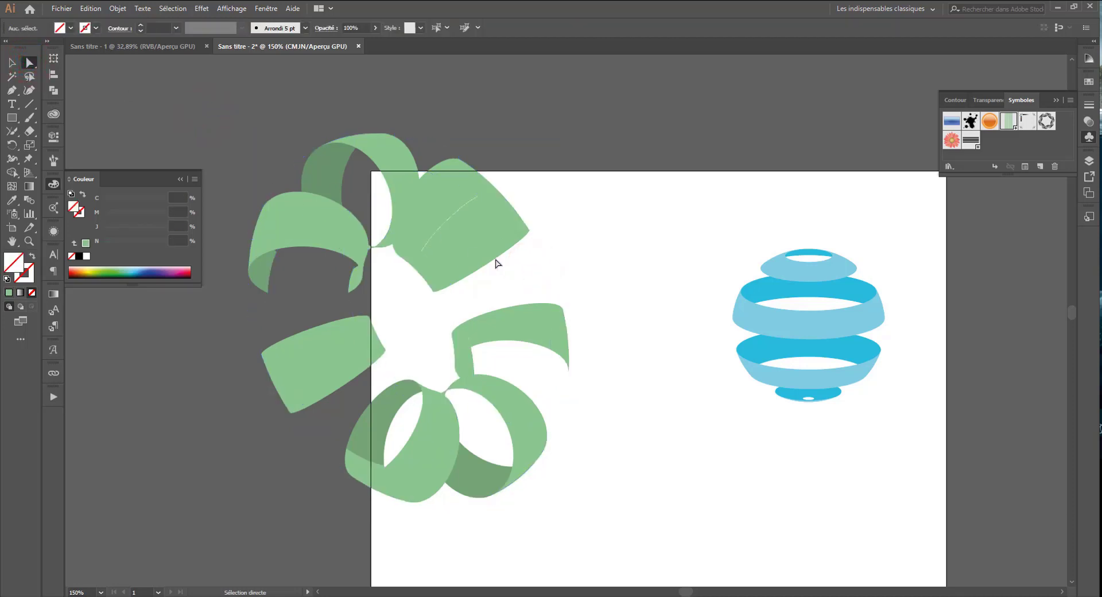
click(473, 254)
key(Delete)
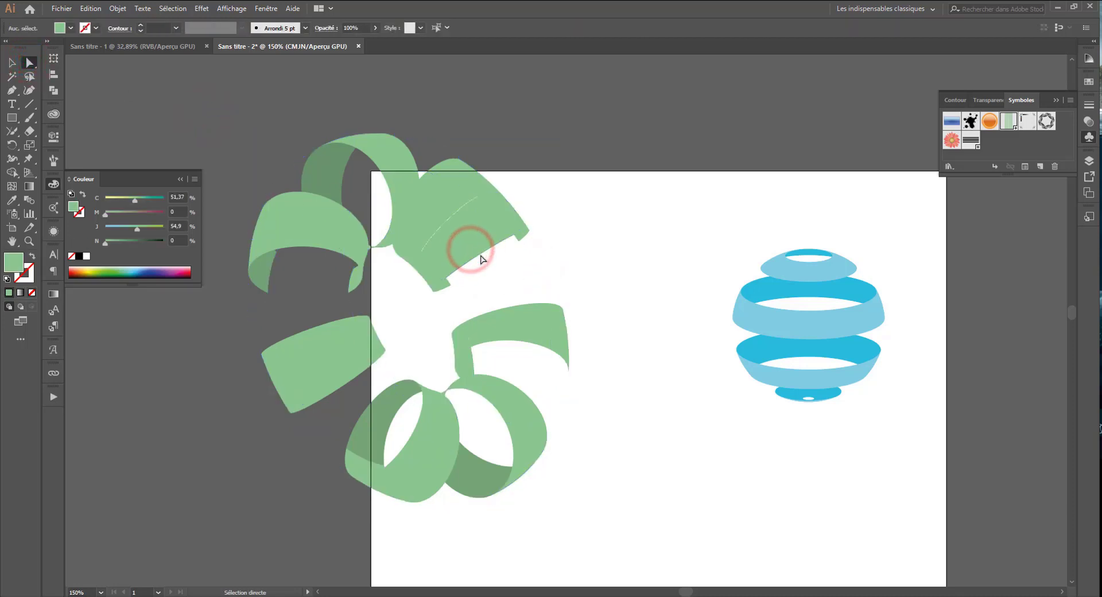
Delete the large upper piece of the upper-right band along with its small outer and inner end pieces
click(434, 213)
key(Delete)
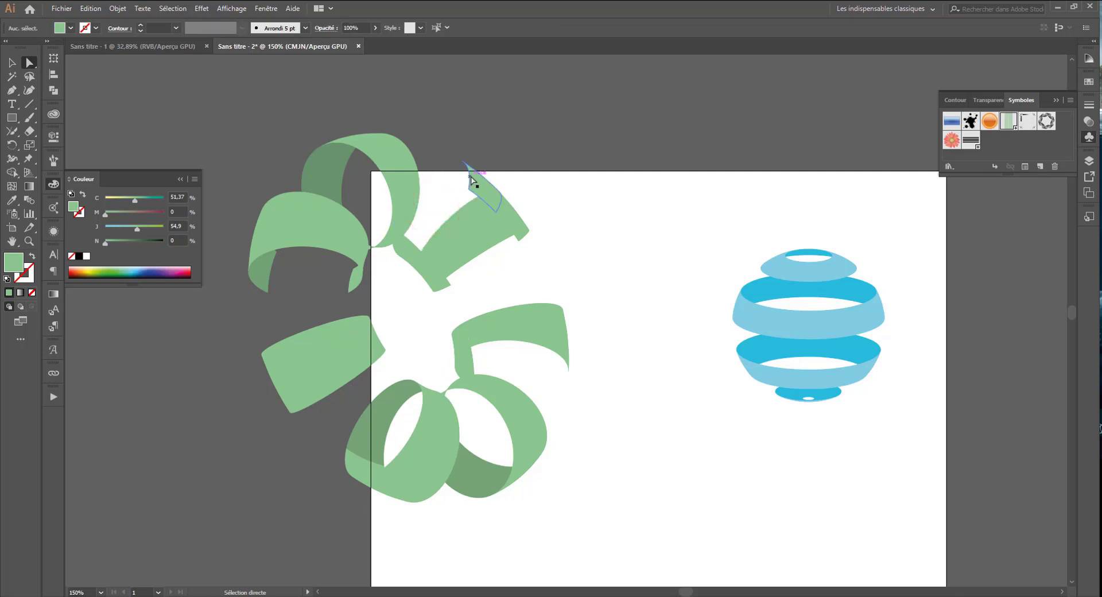
click(470, 173)
key(Delete)
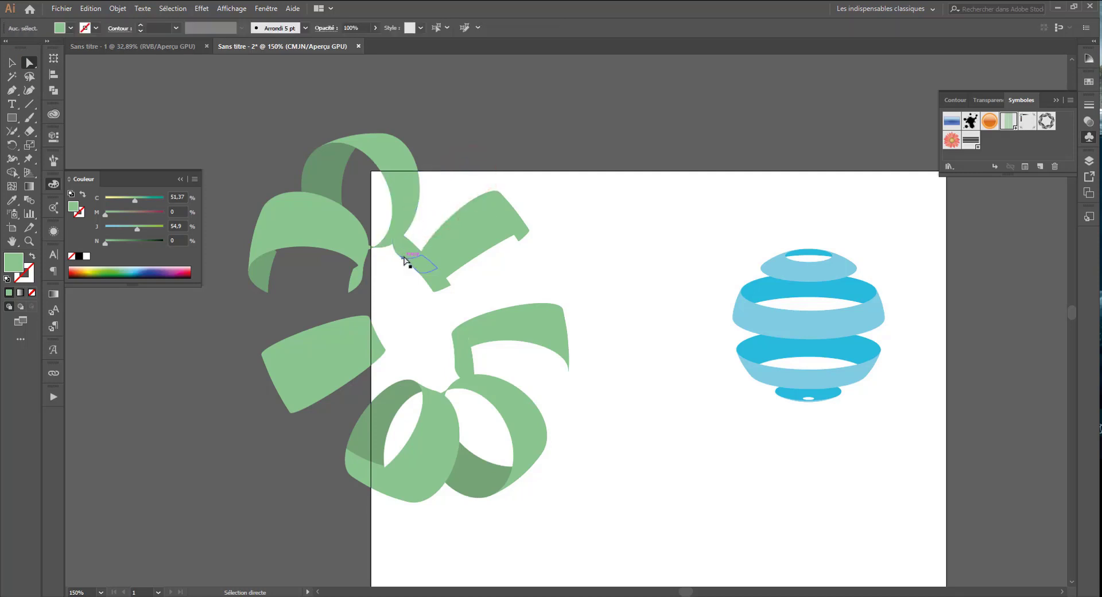
key(Delete)
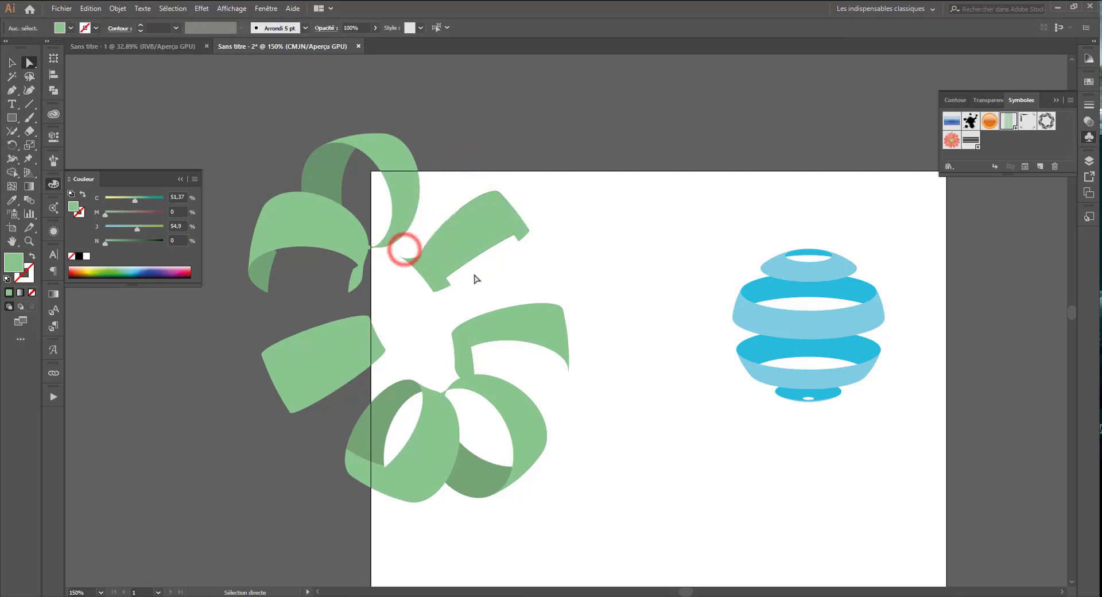
click(413, 261)
key(Delete)
Delete the dark inner pieces of the ring's lower-left and bottom bands, including the small dark piece above the lower-left one
key(ctrl+minus)
key(ctrl+minus)
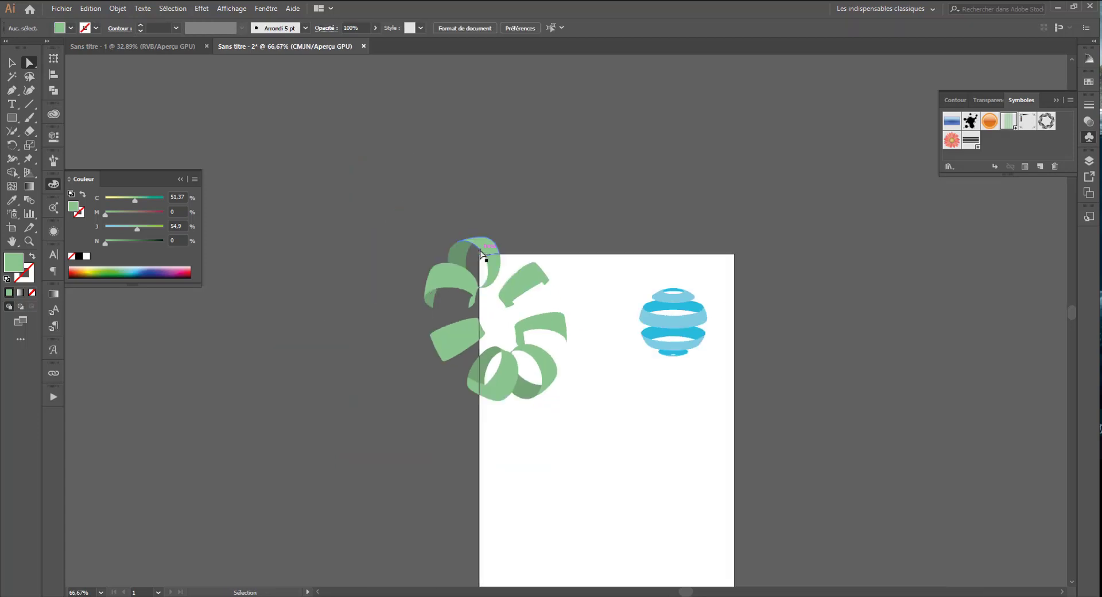
key(ctrl+plus)
click(431, 390)
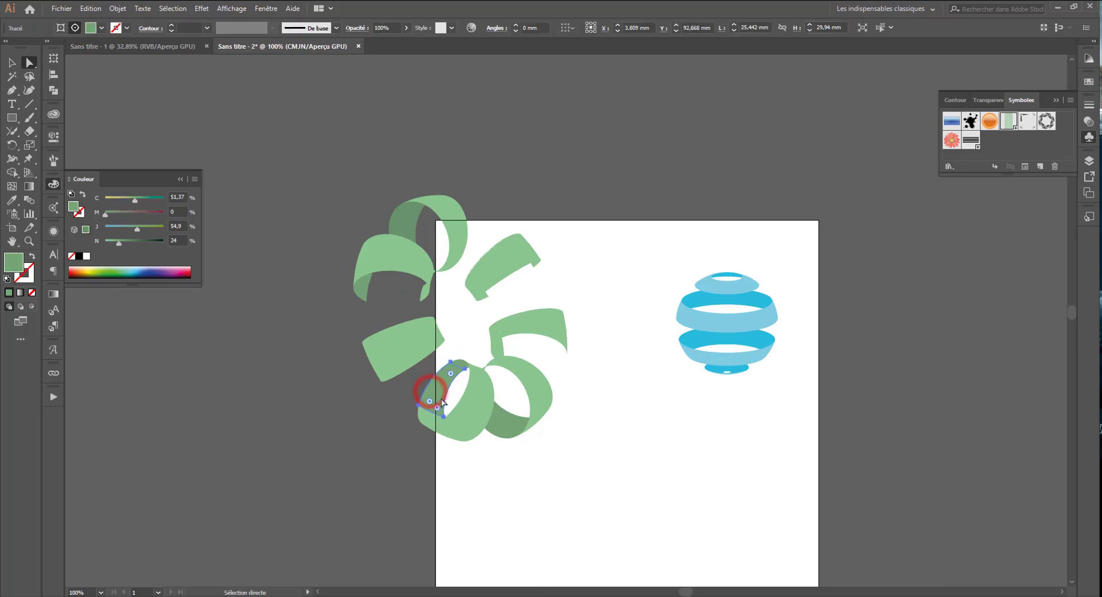
key(Delete)
click(453, 365)
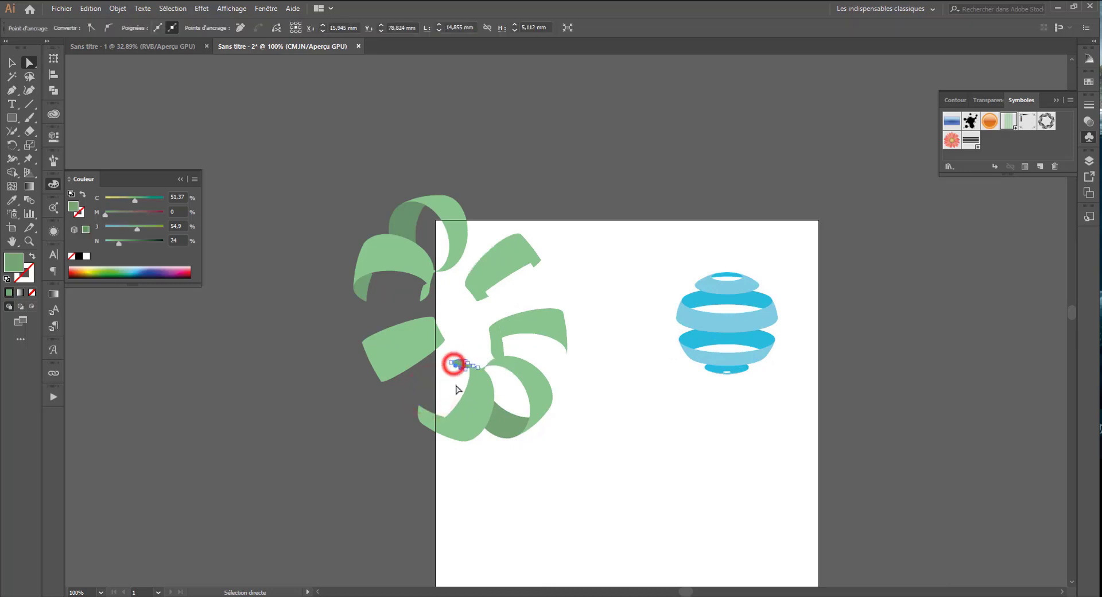
key(Delete)
click(504, 421)
key(Delete)
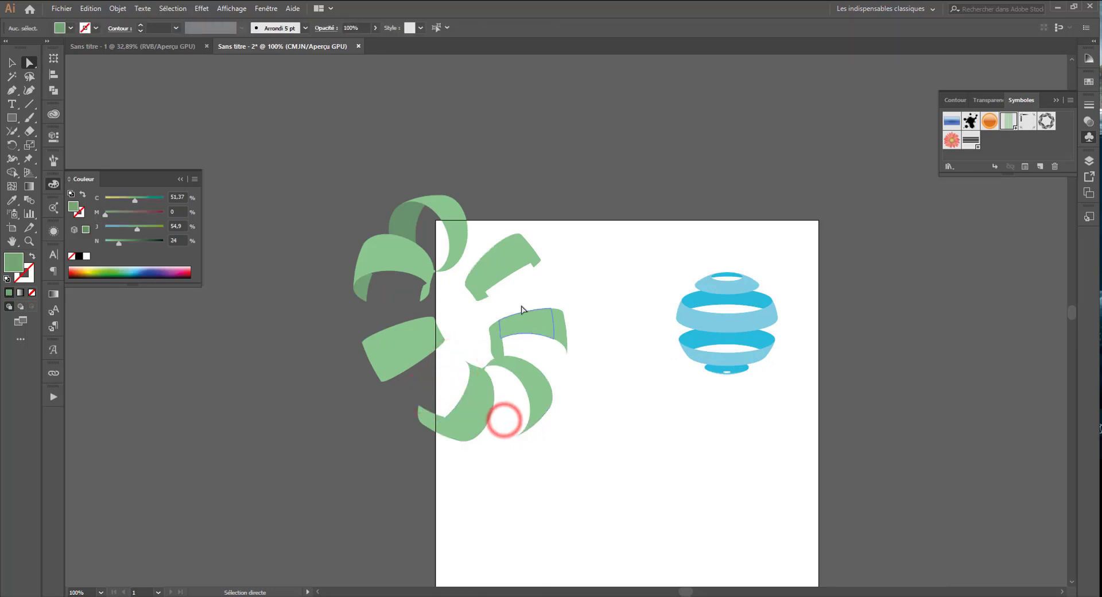
Move the whole green ring off the artboard onto the empty canvas beside it
click(362, 294)
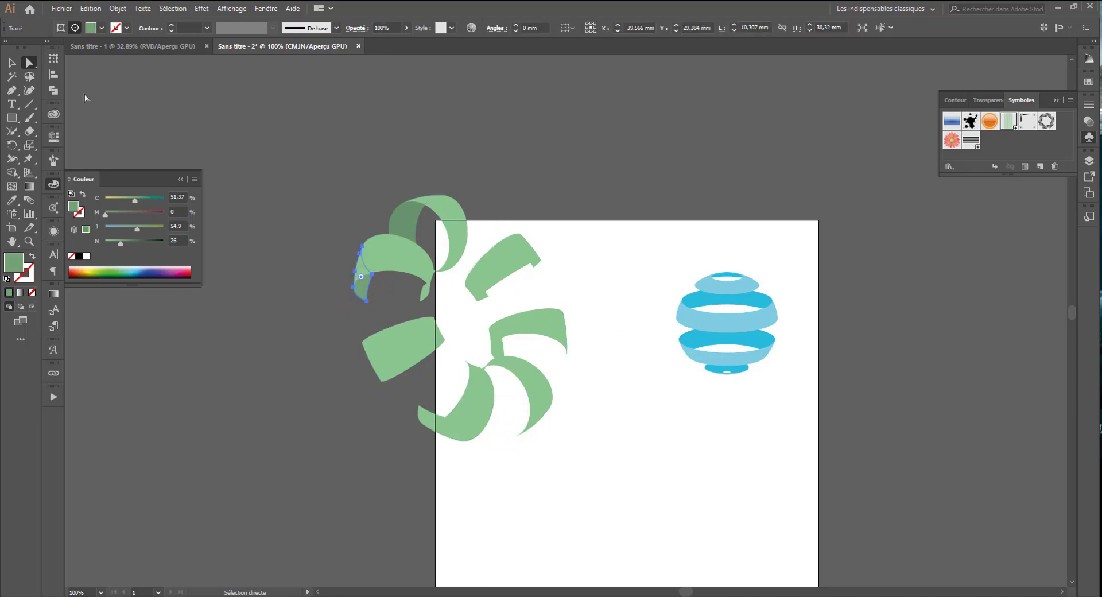
click(11, 62)
drag(423, 270, 245, 236)
click(404, 167)
key(ctrl+minus)
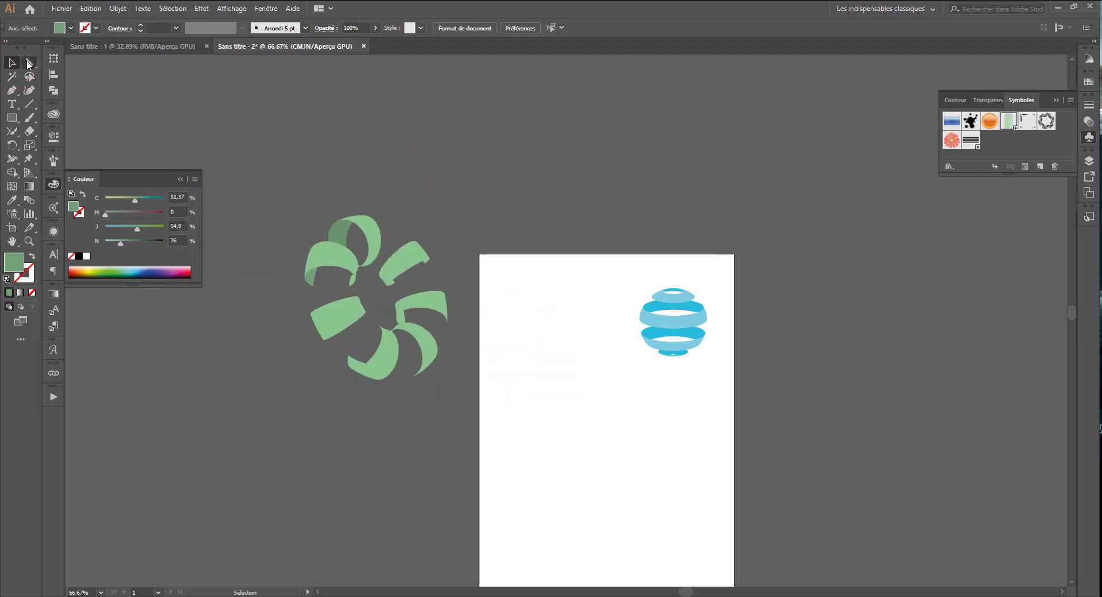
Delete the leftover unfilled outlines around the ring's hole and the small inner end piece of the right-hand band
click(391, 284)
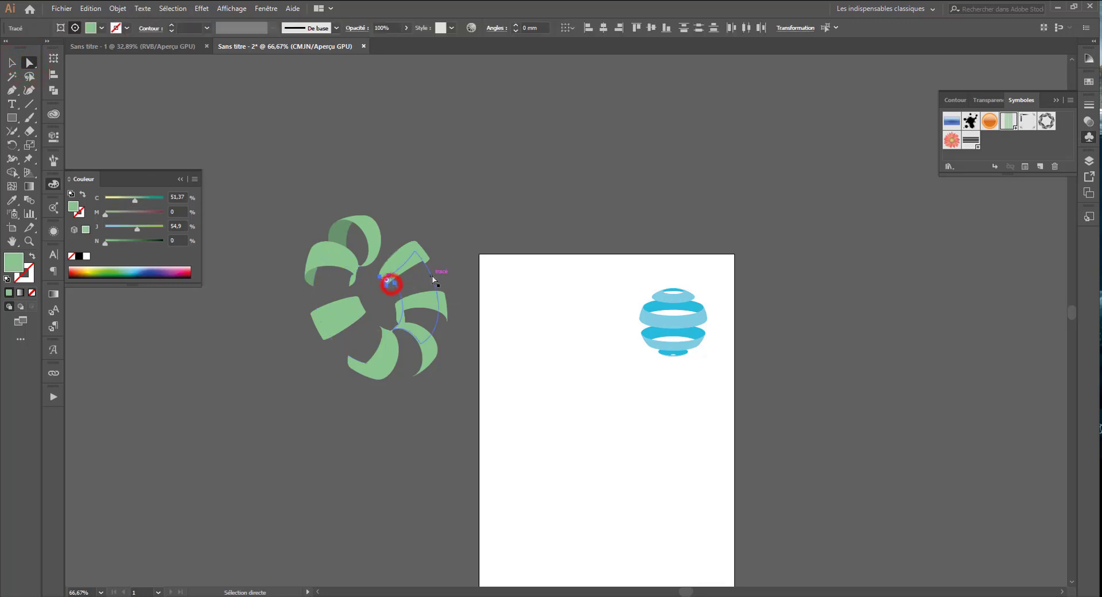
click(401, 319)
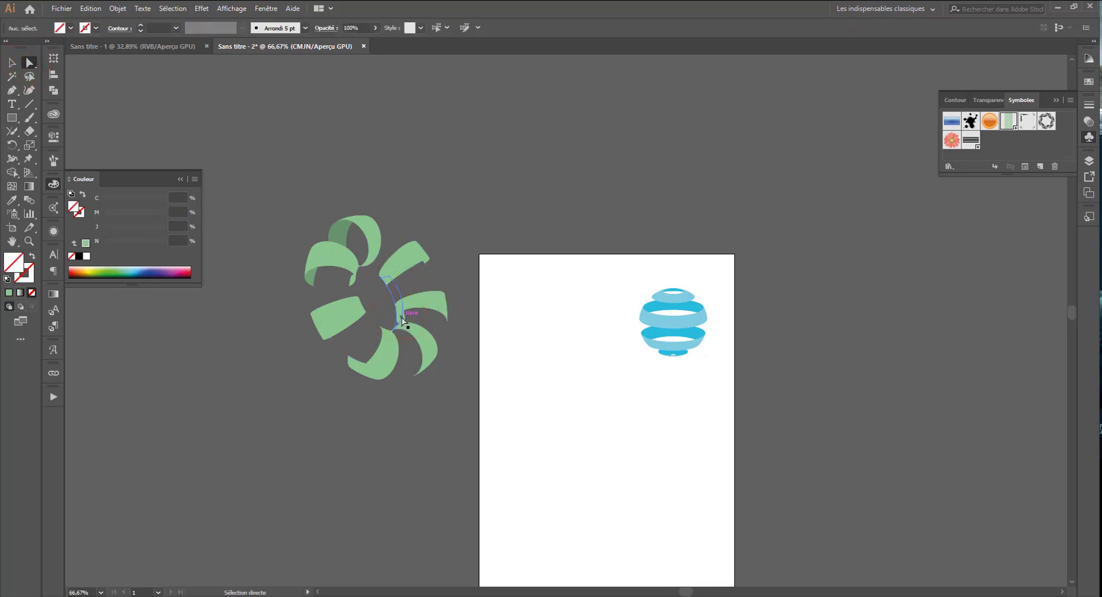
click(403, 316)
key(Delete)
click(404, 315)
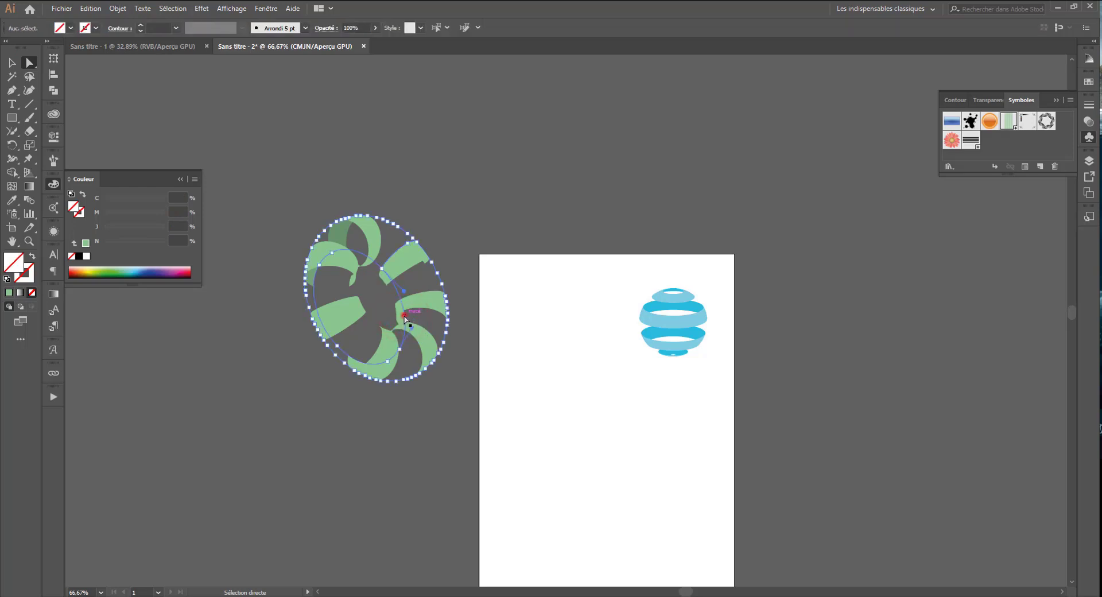
key(Delete)
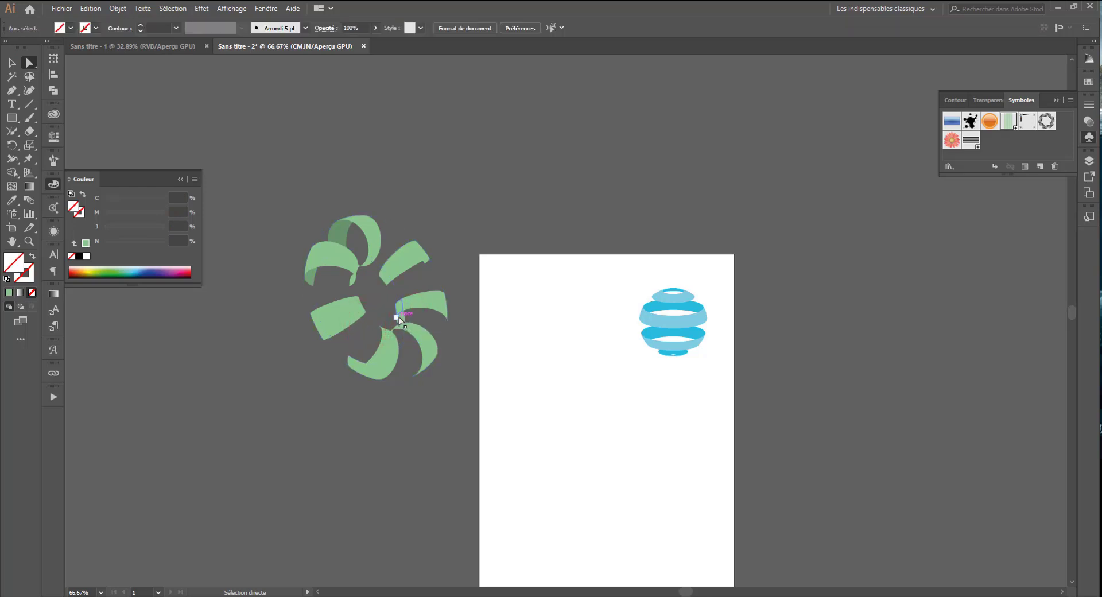
click(401, 317)
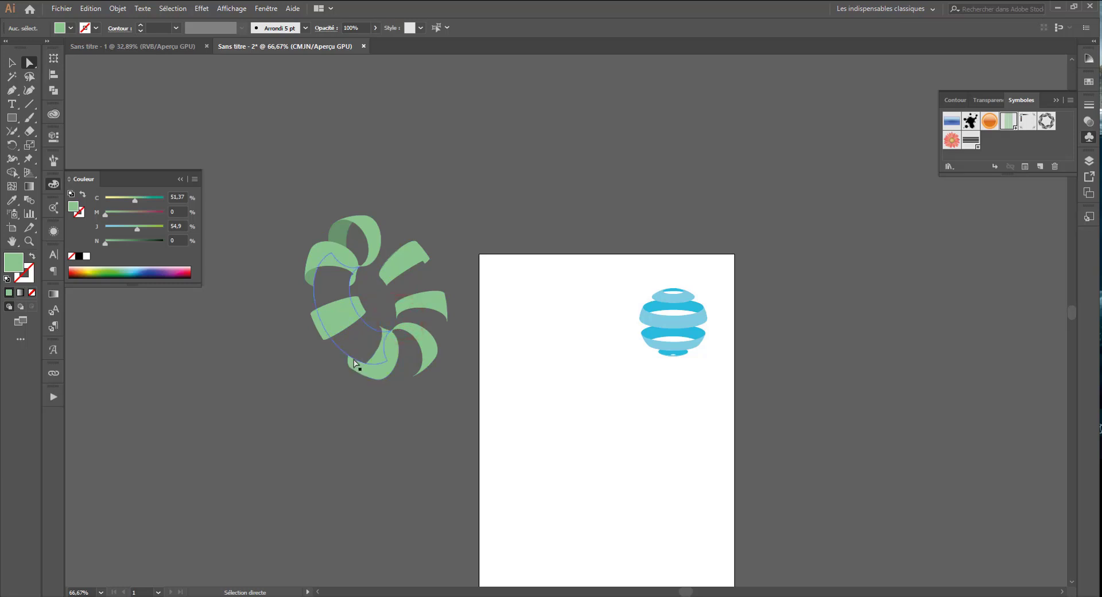
Delete the unfilled outline across the left bands, the dark pieces of the upper-left and top bands, and the lower-left band's stub
click(354, 360)
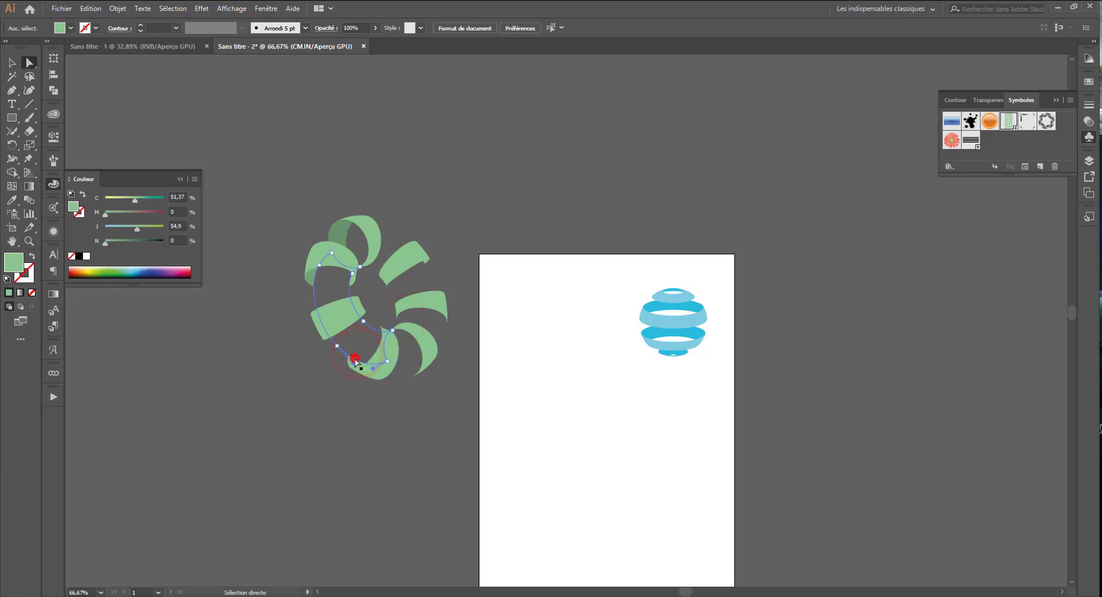
click(314, 279)
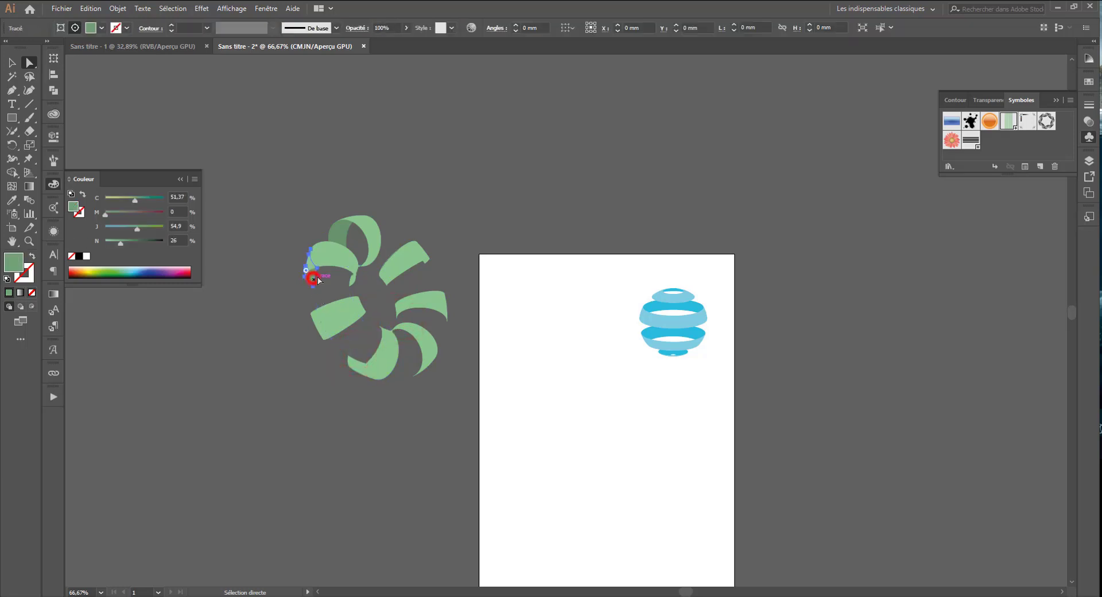
click(340, 236)
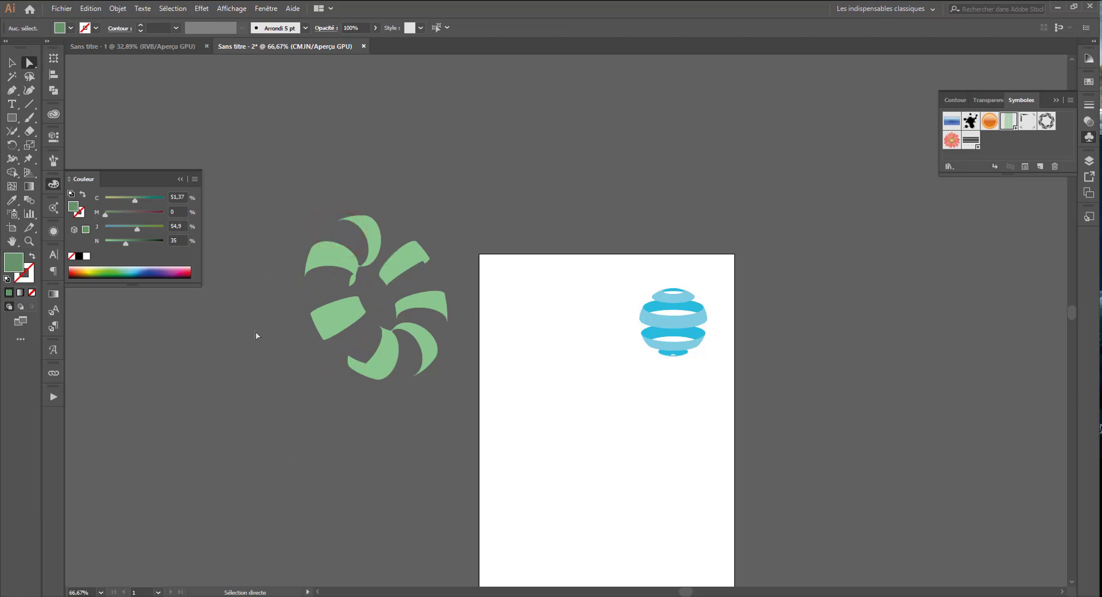
click(349, 362)
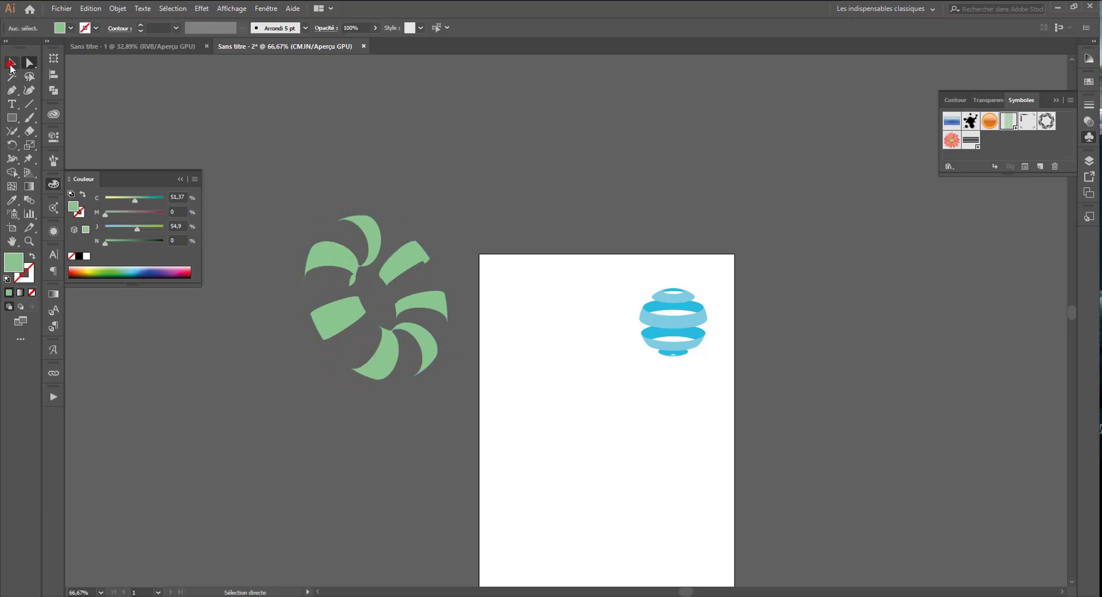
Select the whole ring and fill it with the white-to-black linear gradient
click(409, 255)
click(476, 242)
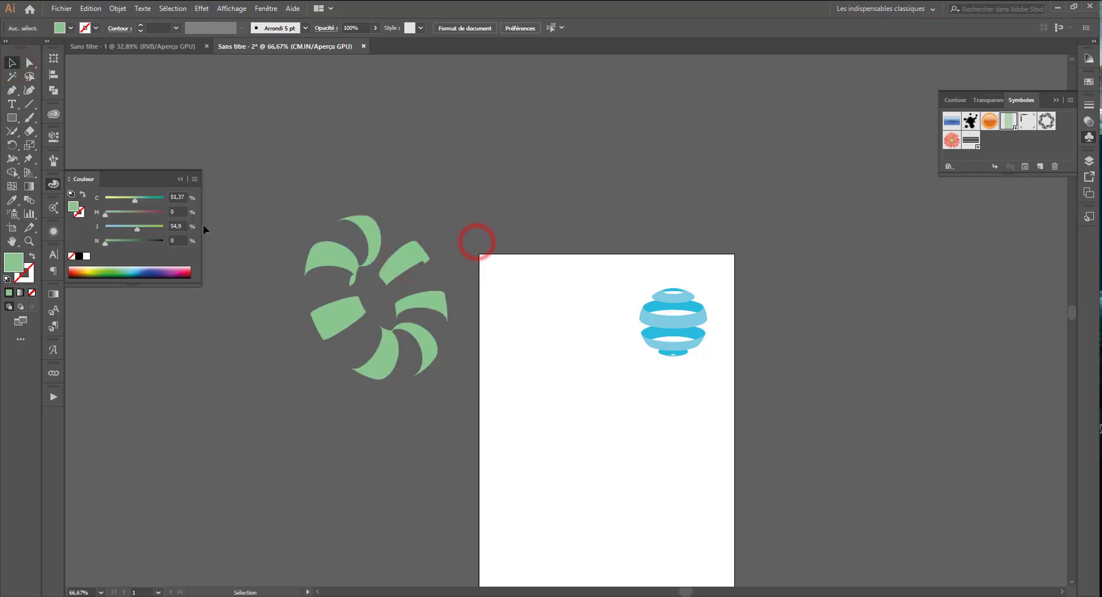
drag(474, 232, 123, 357)
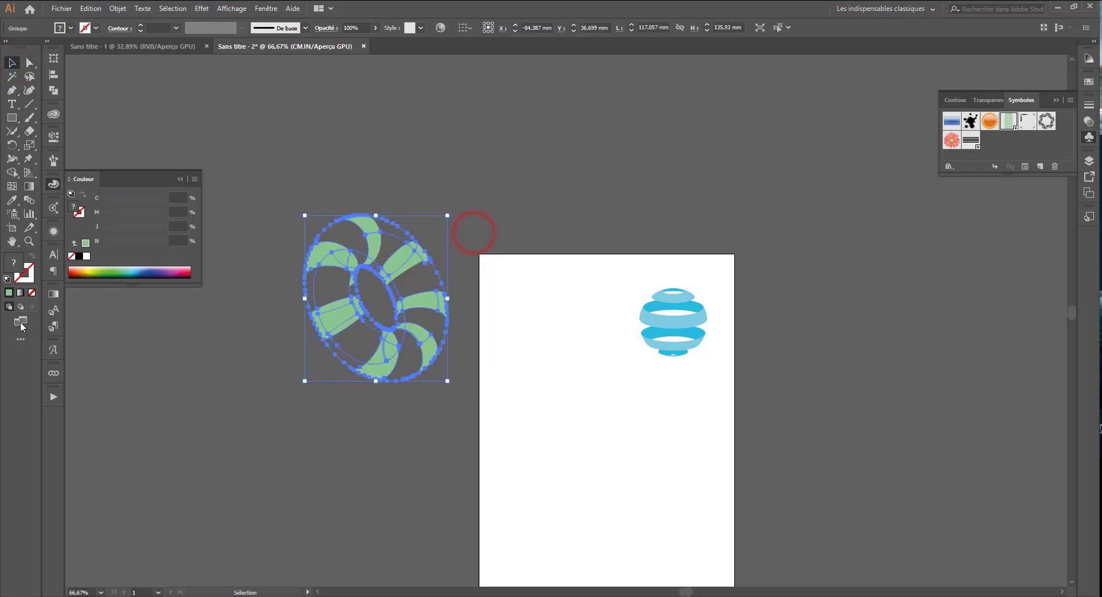
click(249, 205)
click(332, 253)
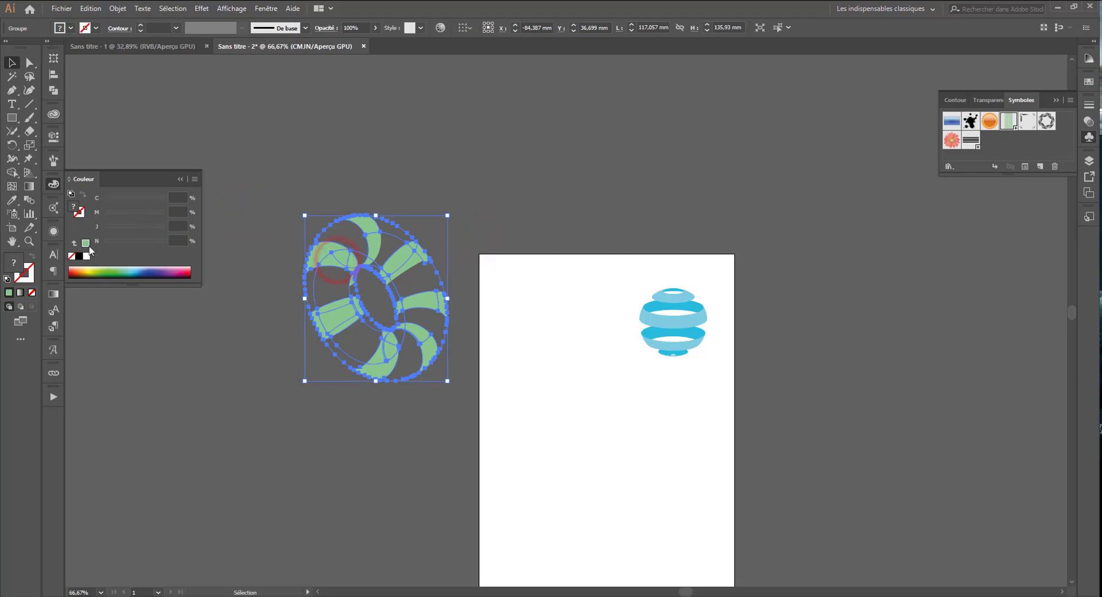
click(28, 185)
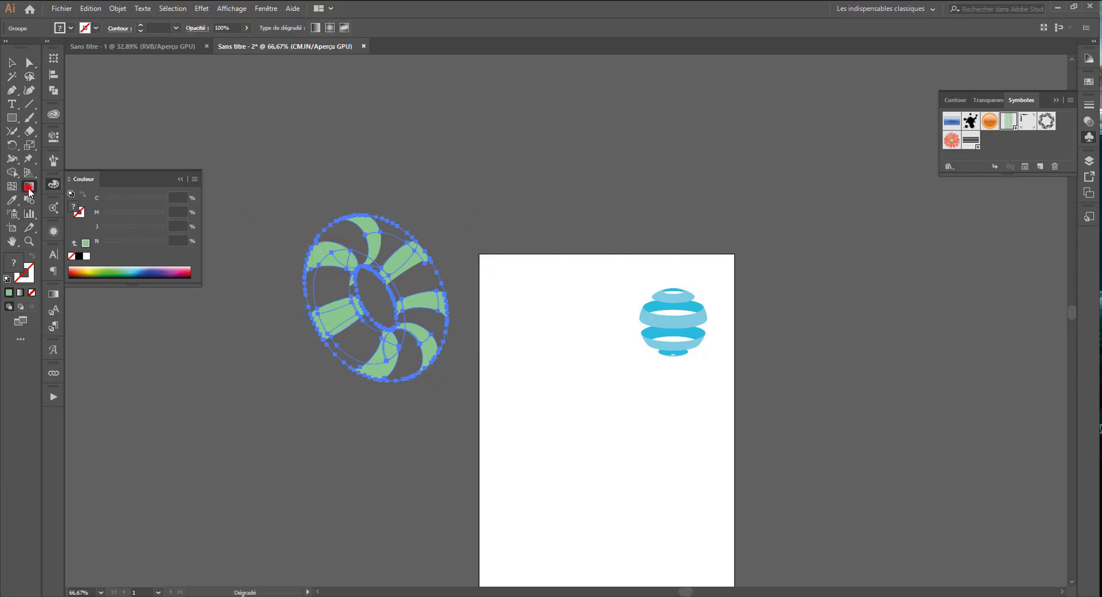
click(78, 310)
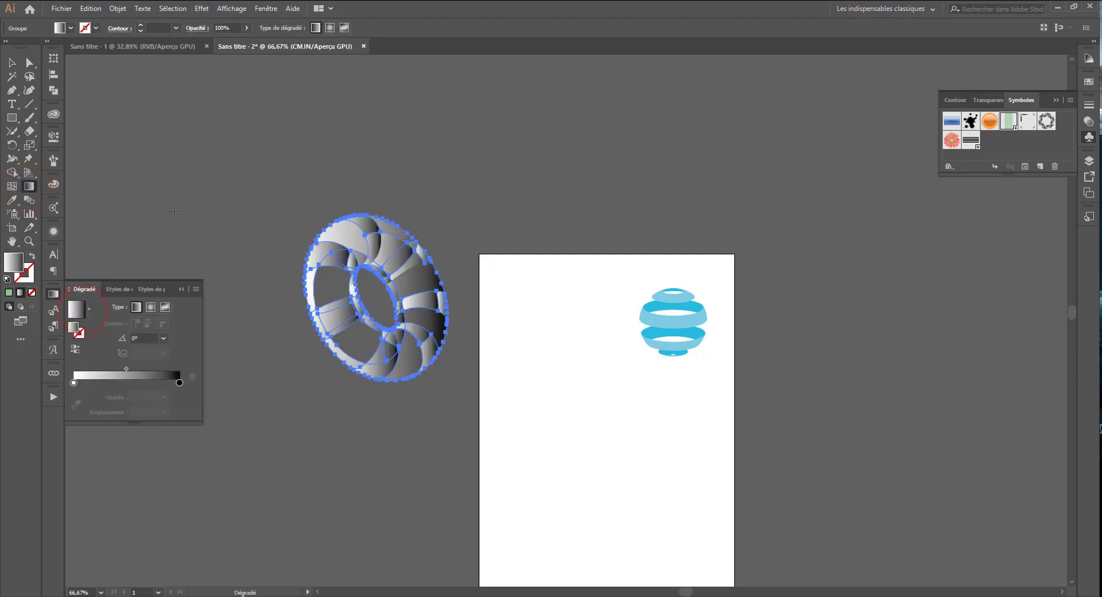
Undo the gradient fill on the ring so its bands are green again, and deselect it
key(ctrl+plus)
key(ctrl+plus)
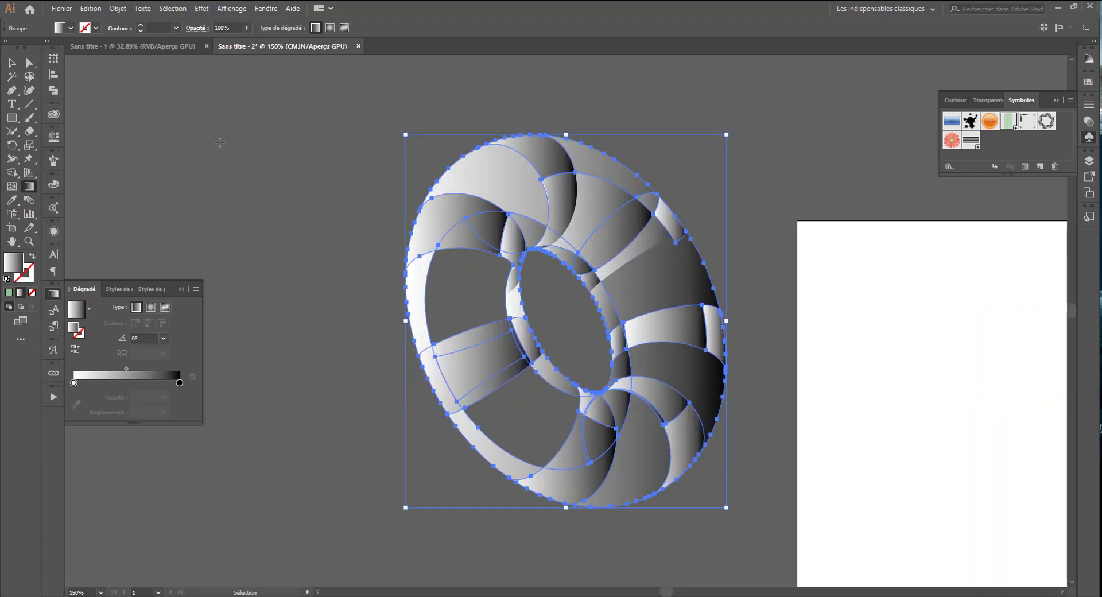
key(ctrl+z)
click(223, 179)
click(29, 63)
click(253, 178)
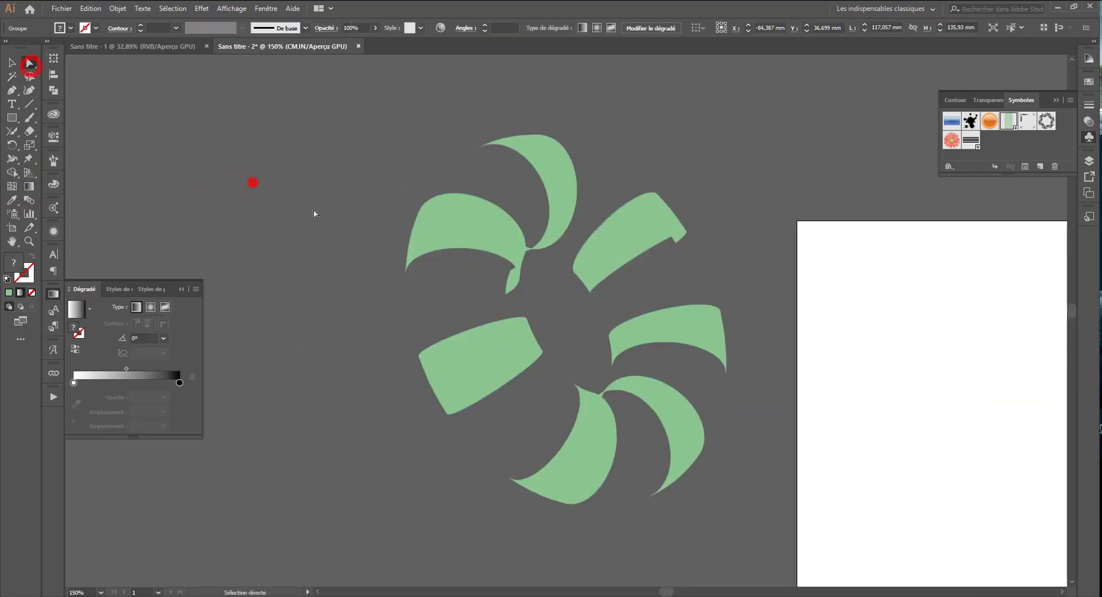
Delete the unfilled outline along the left side of the ring's hole and the upper-left band's small inner end stub
click(537, 303)
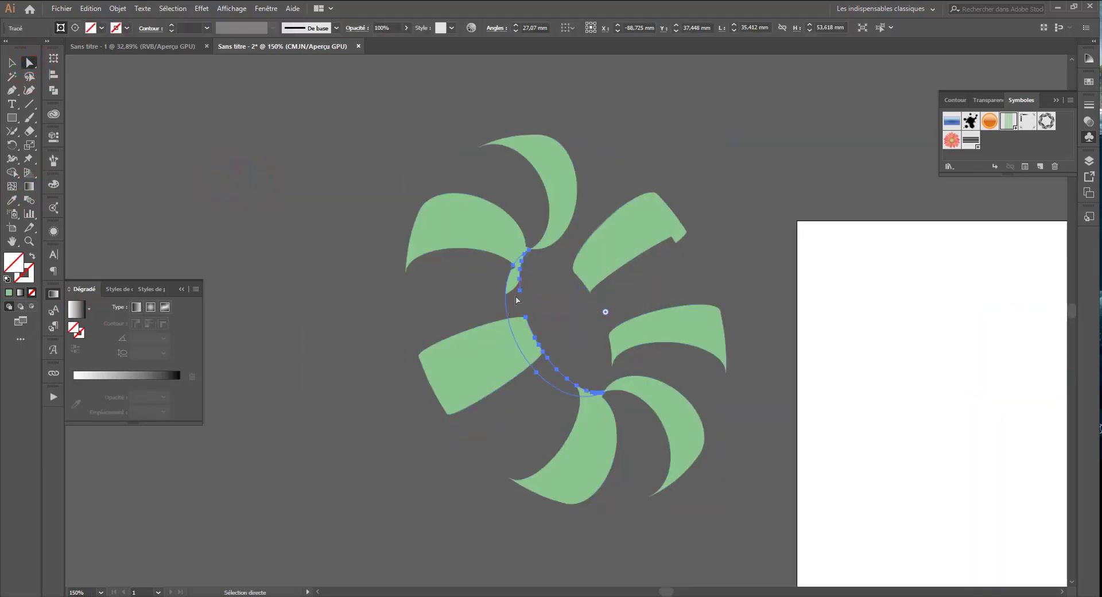
key(Delete)
click(511, 287)
drag(570, 287, 381, 389)
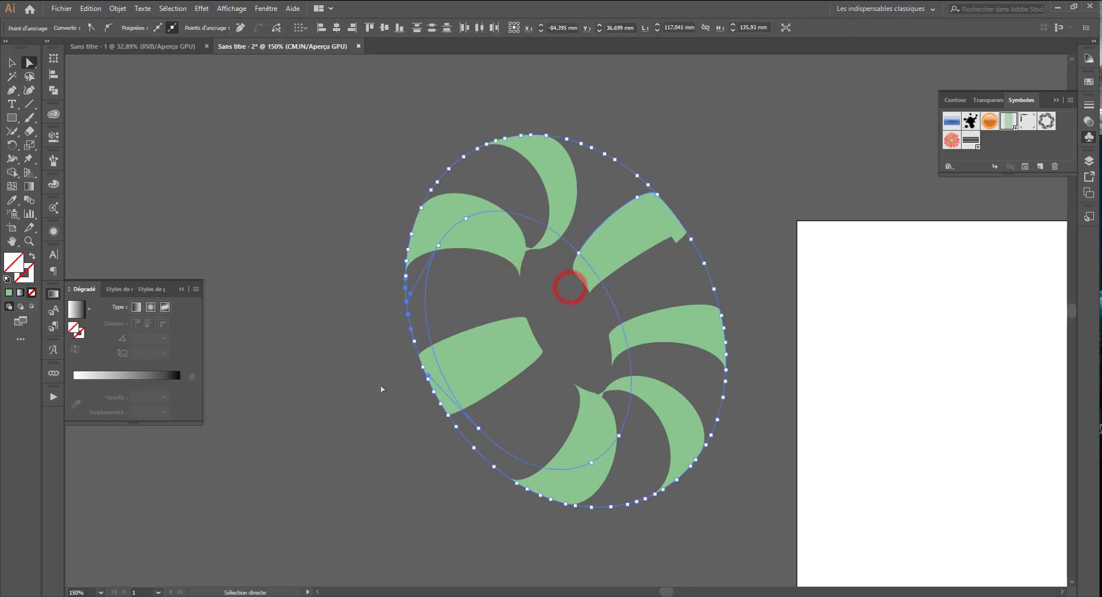
click(432, 306)
key(Delete)
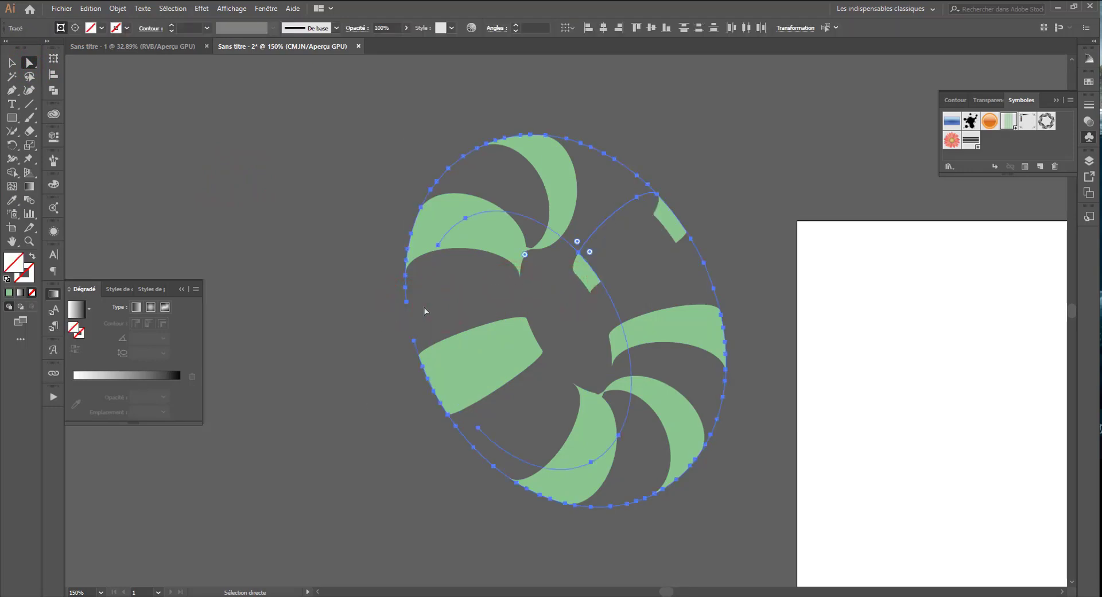
key(ctrl+z)
Delete the unfilled outline along the right side of the ring's hole and the large outline around the whole ring
click(627, 234)
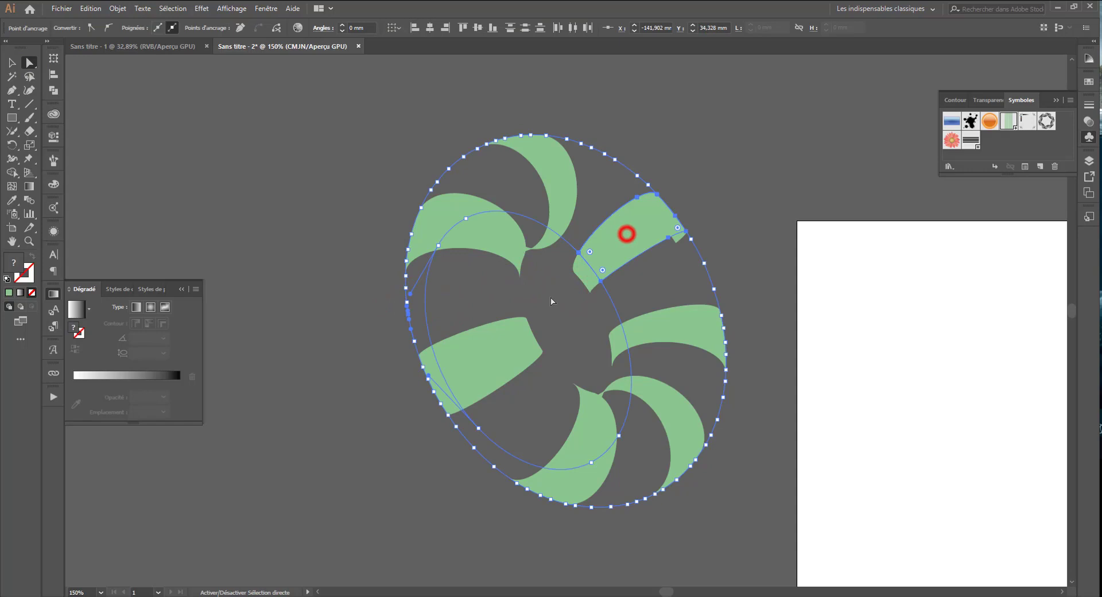
click(611, 309)
click(605, 311)
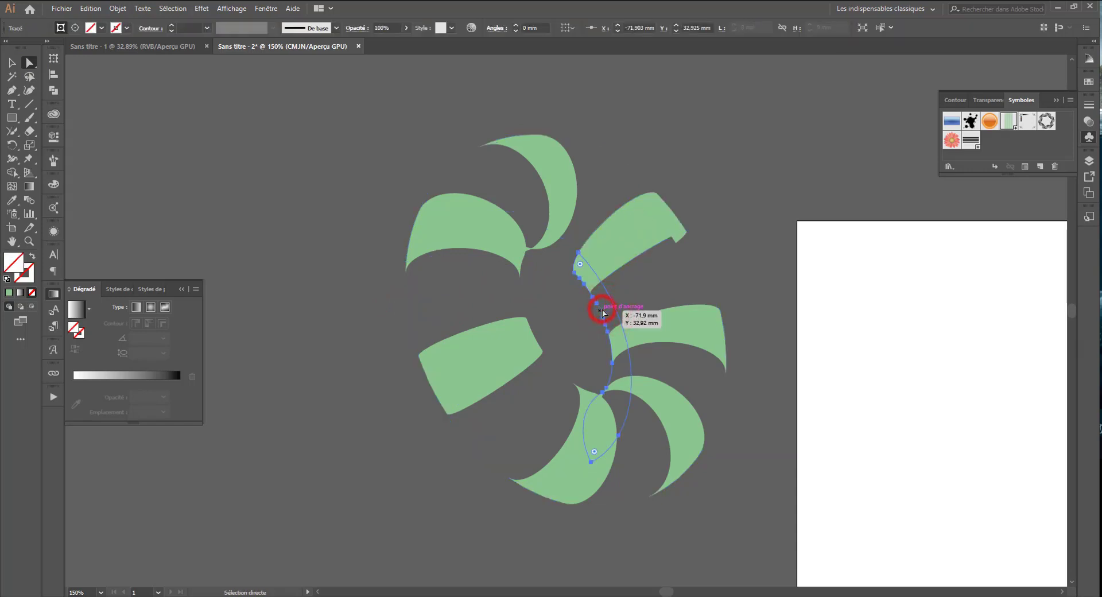
key(Delete)
click(701, 261)
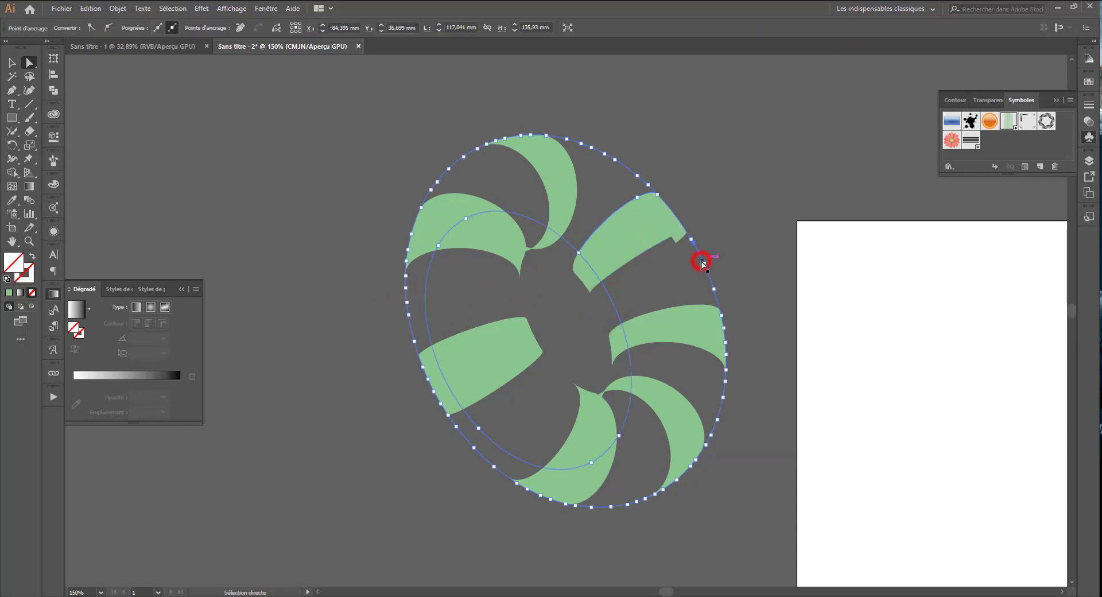
key(Delete)
Delete the leftover unfilled outlines running between the top band and the upper-right band
drag(293, 538, 294, 537)
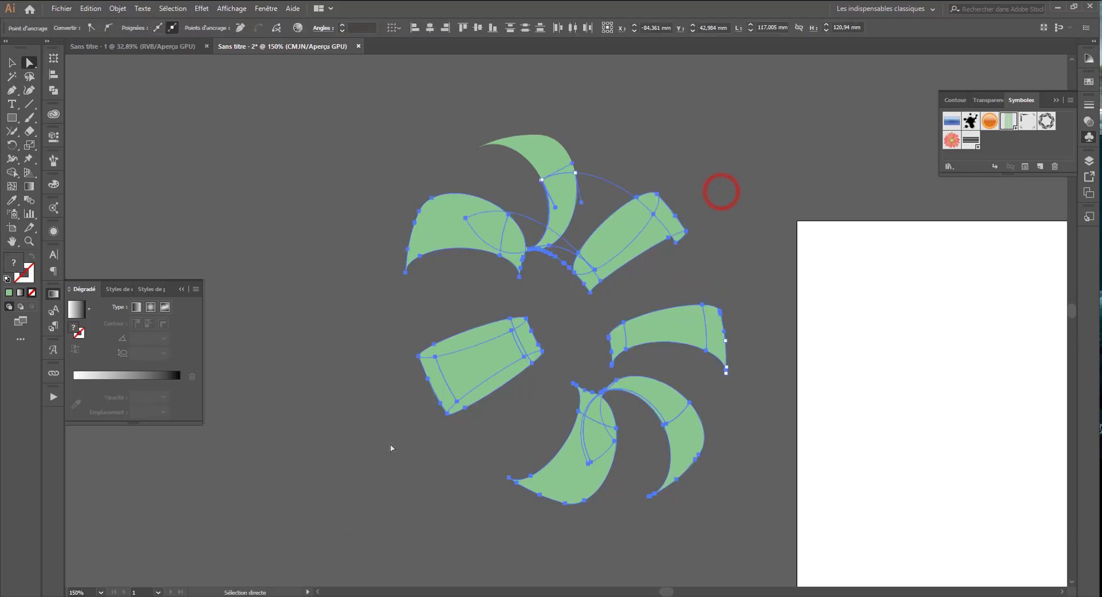
click(607, 145)
click(615, 182)
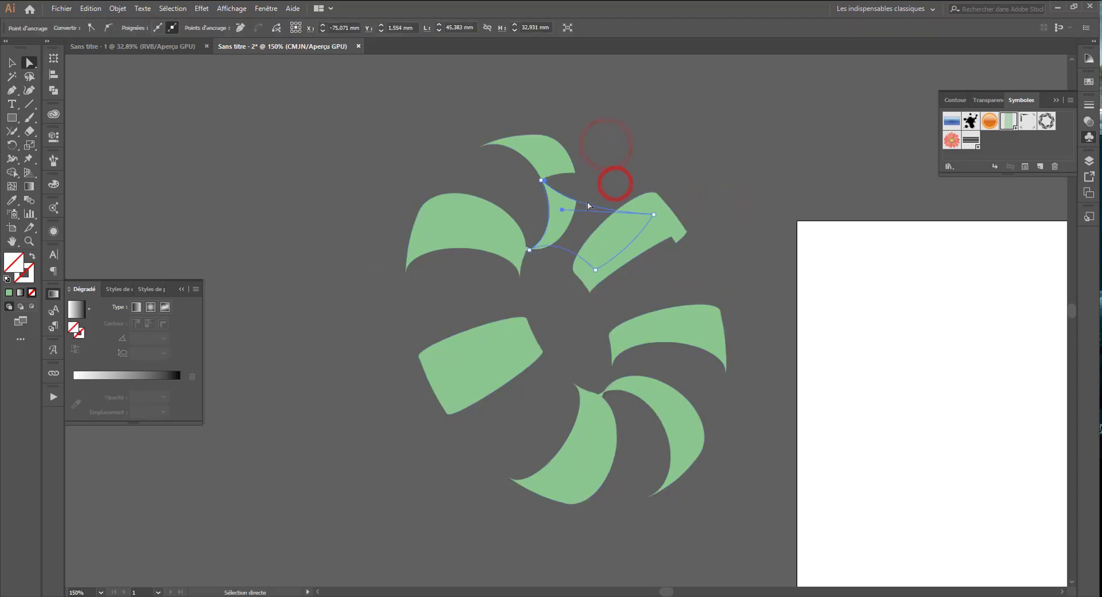
click(590, 197)
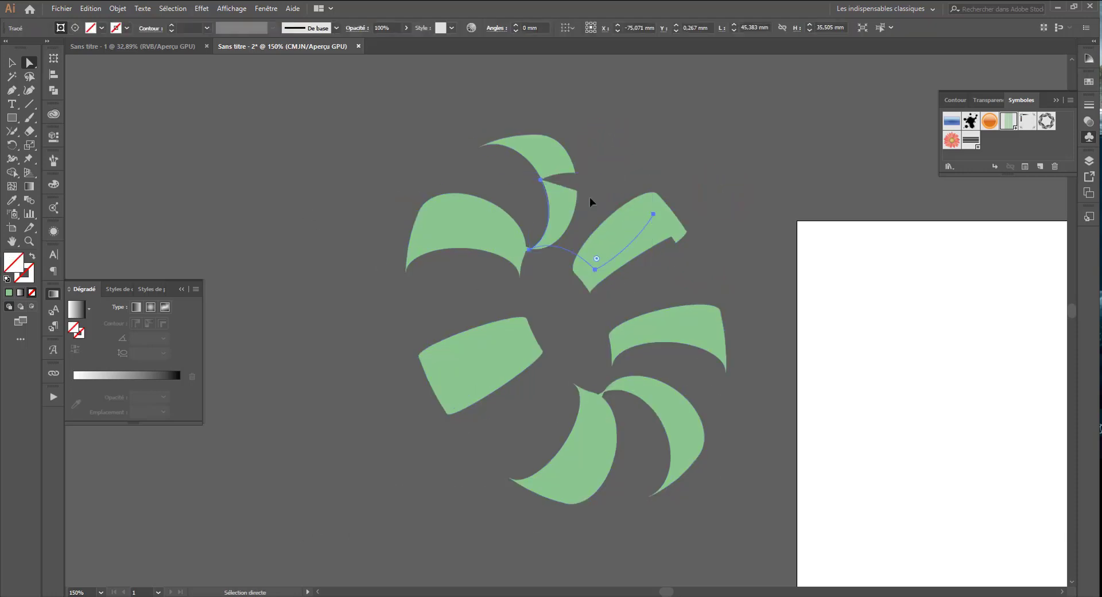
click(565, 247)
click(563, 248)
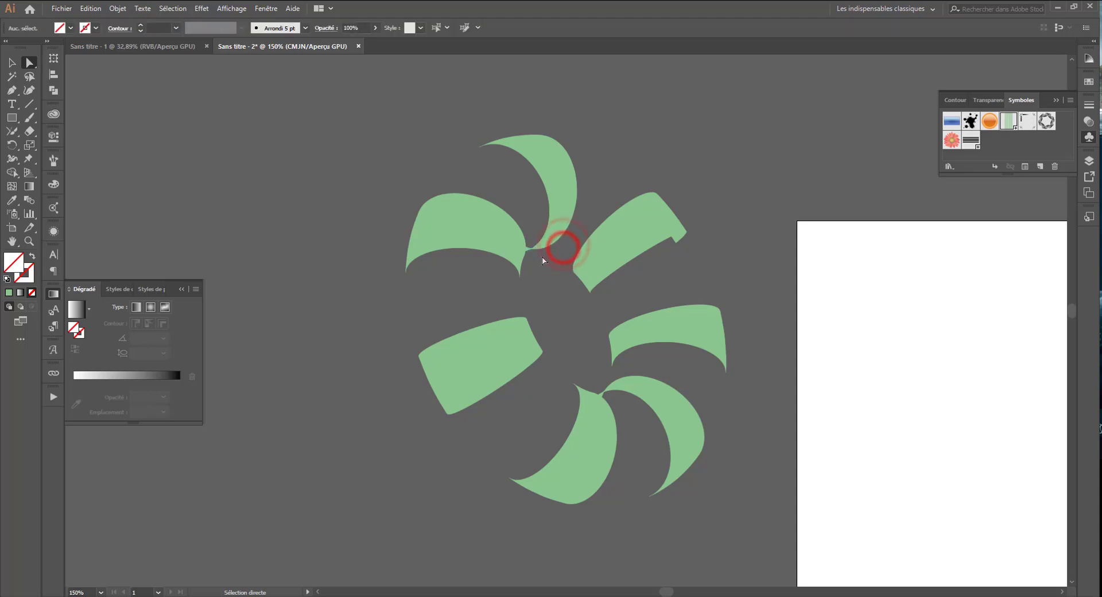
Delete the unfilled outline between the upper-left and upper-right bands, and fill all bands with the white-to-black linear gradient
click(530, 224)
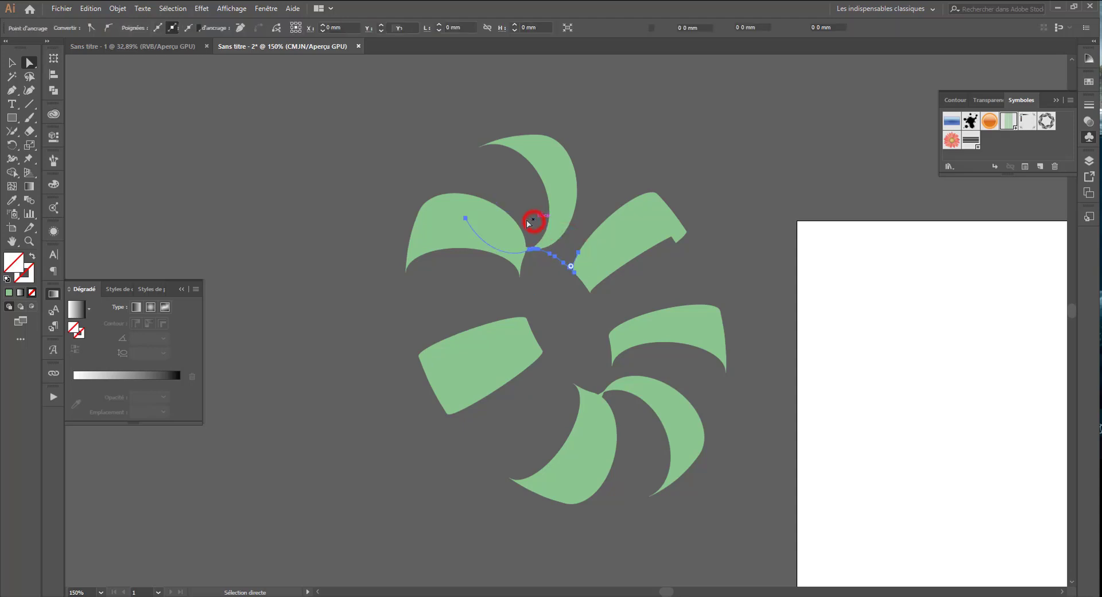
drag(806, 140, 406, 485)
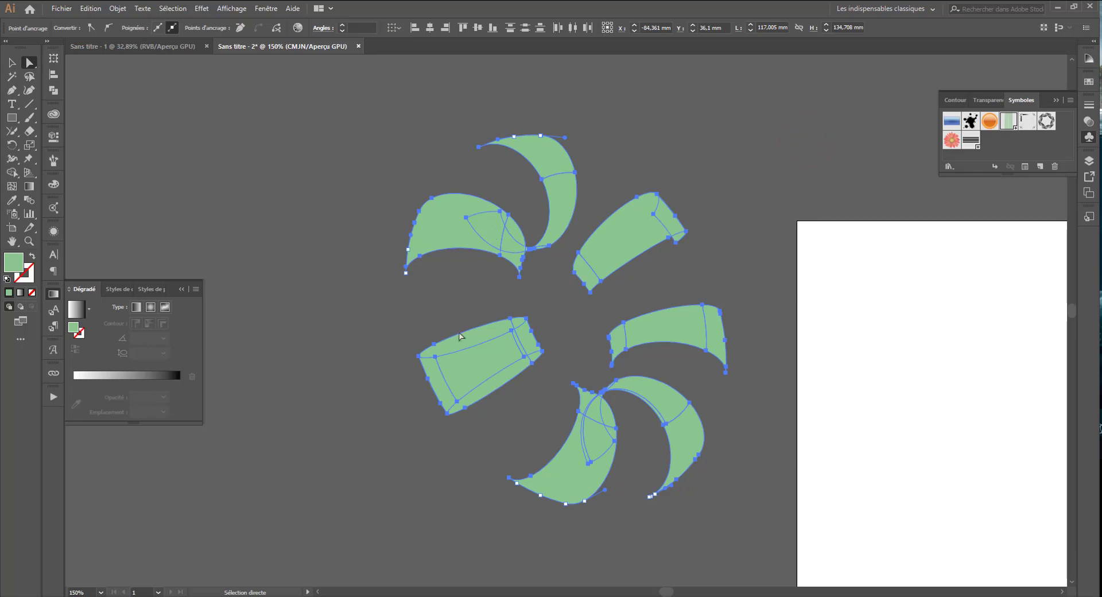
click(458, 293)
drag(756, 155, 373, 473)
click(76, 309)
click(377, 249)
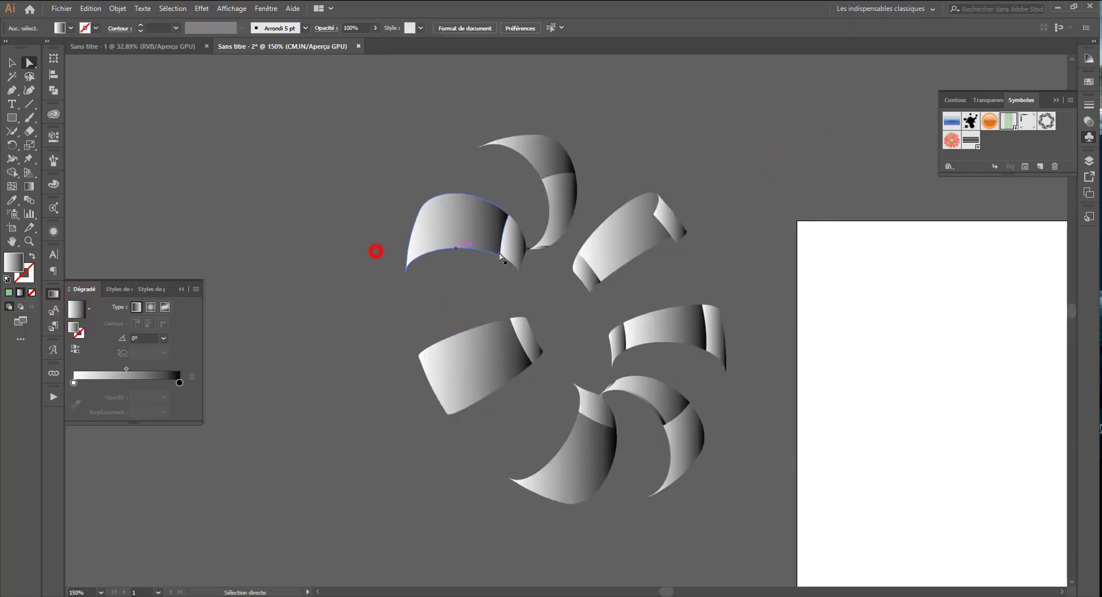
Delete the small end pieces of the upper-left and upper-right bands
click(513, 249)
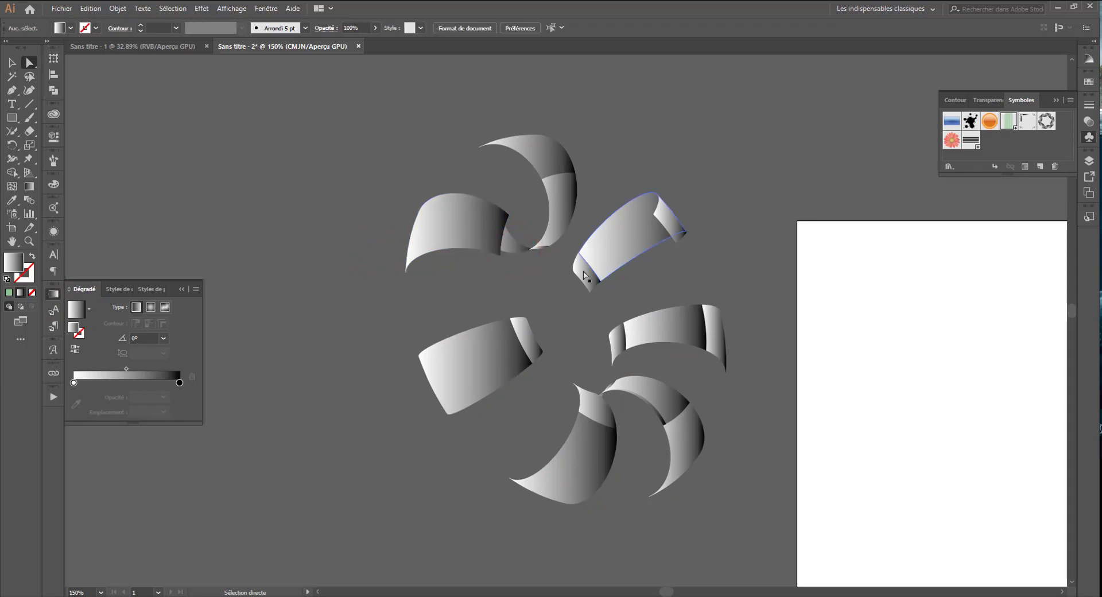
key(Delete)
click(672, 226)
key(Delete)
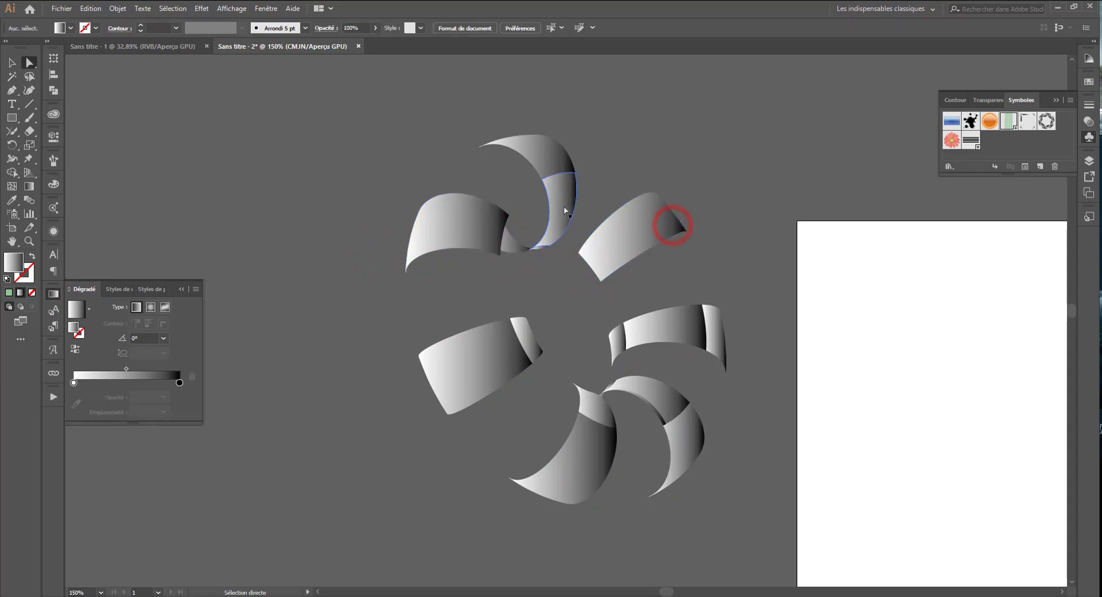
Try deleting the top band's lower piece, and try a freeform gradient on it and the upper-right band's end piece
click(562, 206)
key(Delete)
key(ctrl+z)
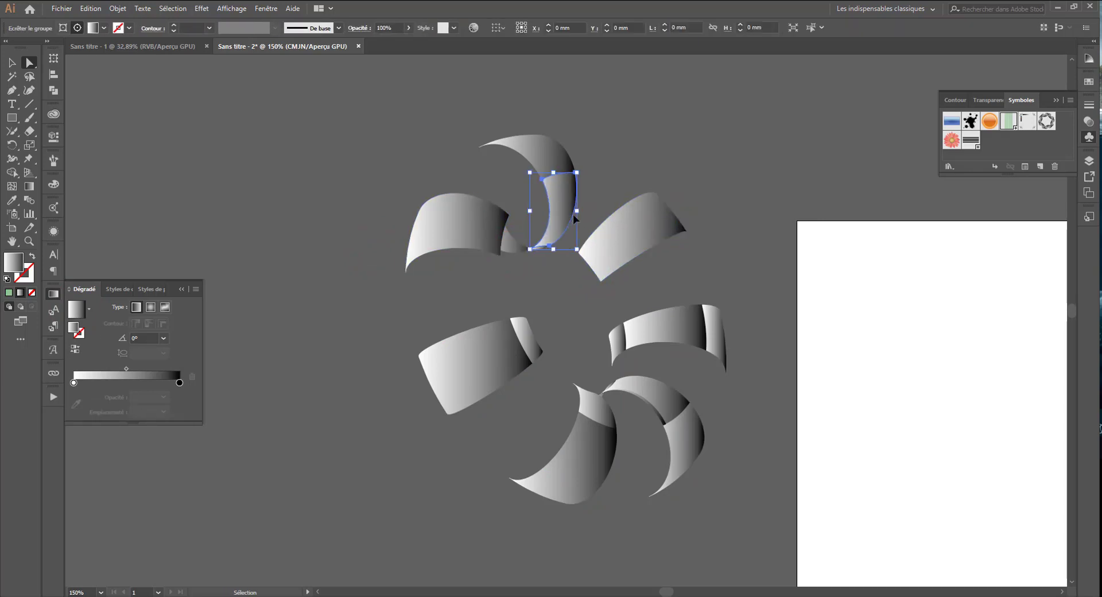
key(a)
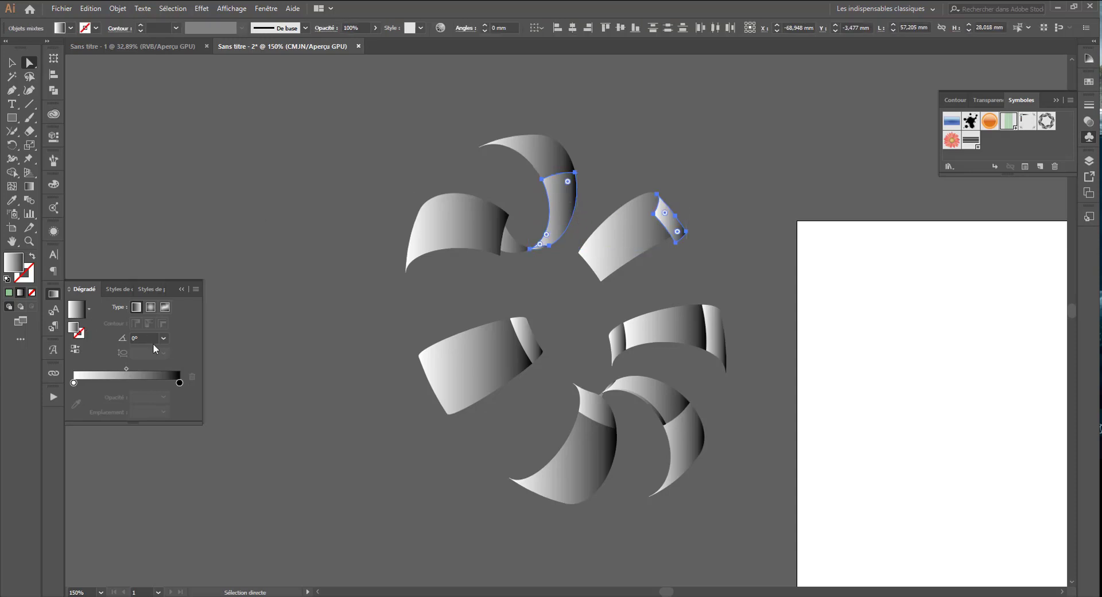
click(169, 310)
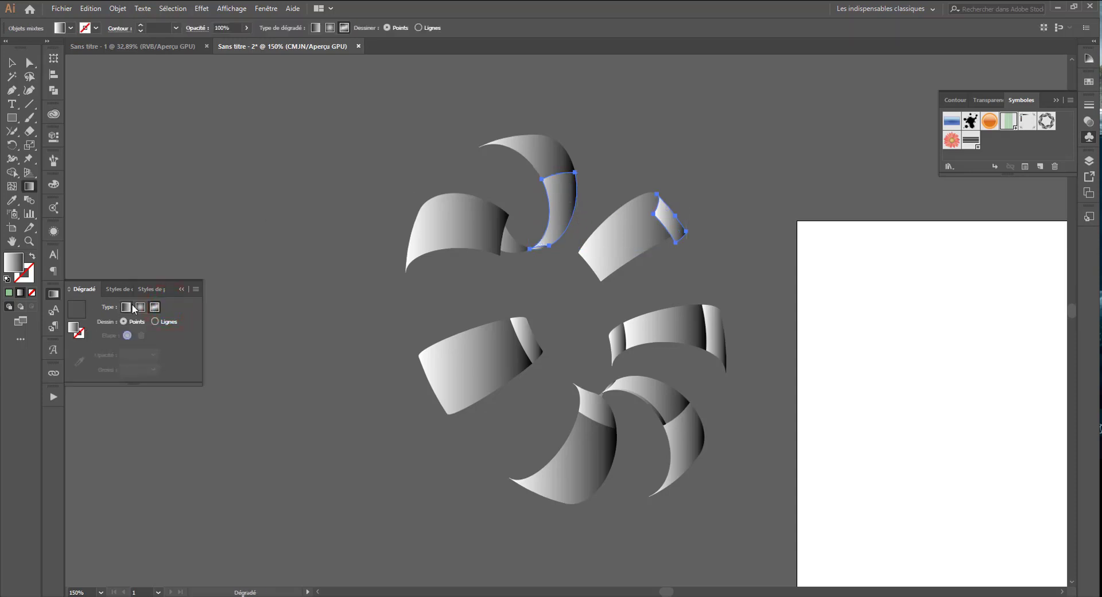
Undo the gradient changes, the end-piece deletions and the last outline deletion, and deselect the green bands
key(ctrl+z)
key(ctrl+z)
key(ctrl+z)
key(ctrl+z)
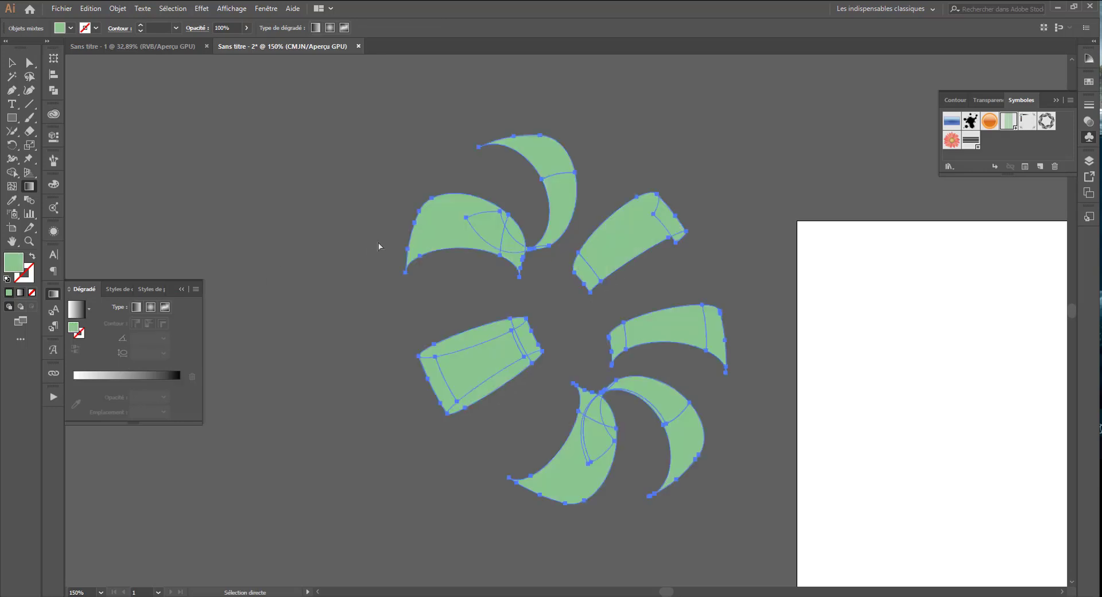
key(ctrl+z)
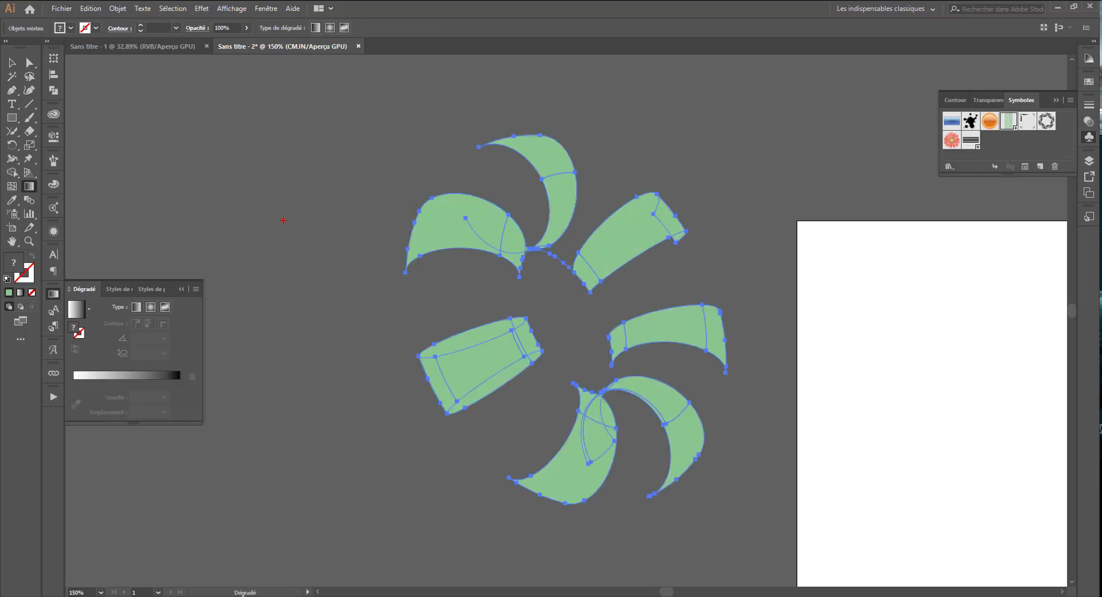
click(11, 62)
click(236, 169)
Move the blue sphere to the upper-left part of the artboard and enlarge it proportionally to over twice its size
key(ctrl+1)
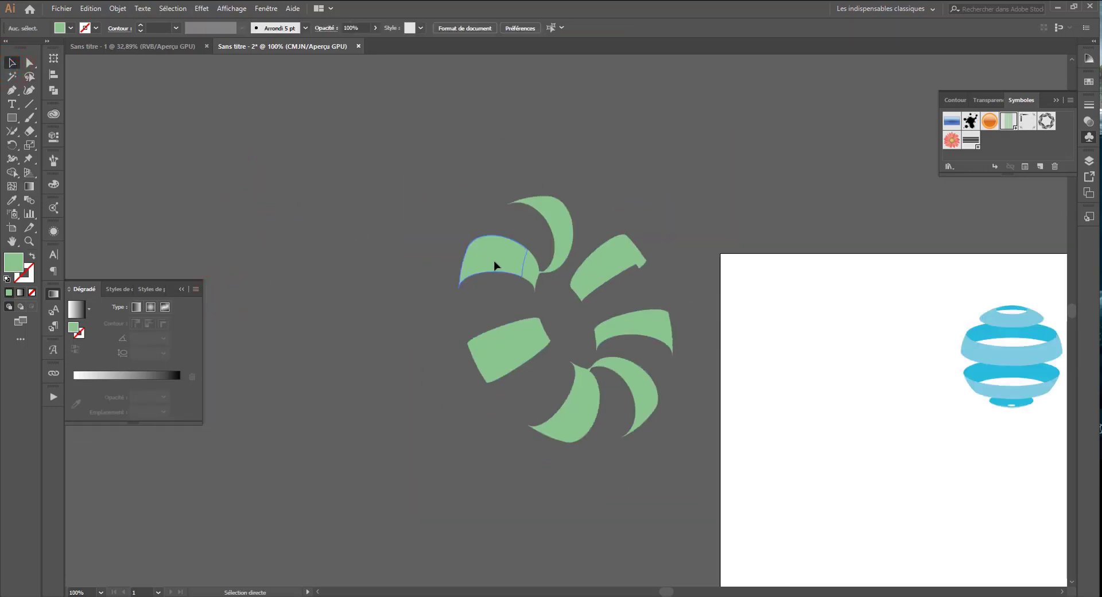
key(ctrl+minus)
key(ctrl+minus)
drag(483, 280, 290, 281)
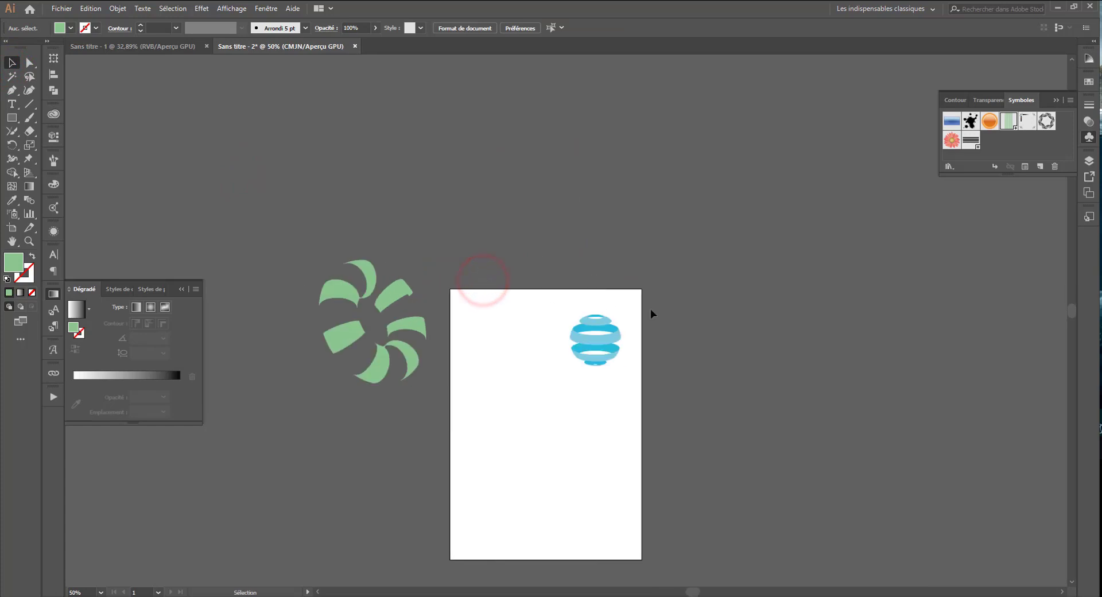
drag(622, 301, 596, 294)
drag(613, 287, 520, 362)
drag(568, 323, 461, 314)
drag(495, 366, 556, 425)
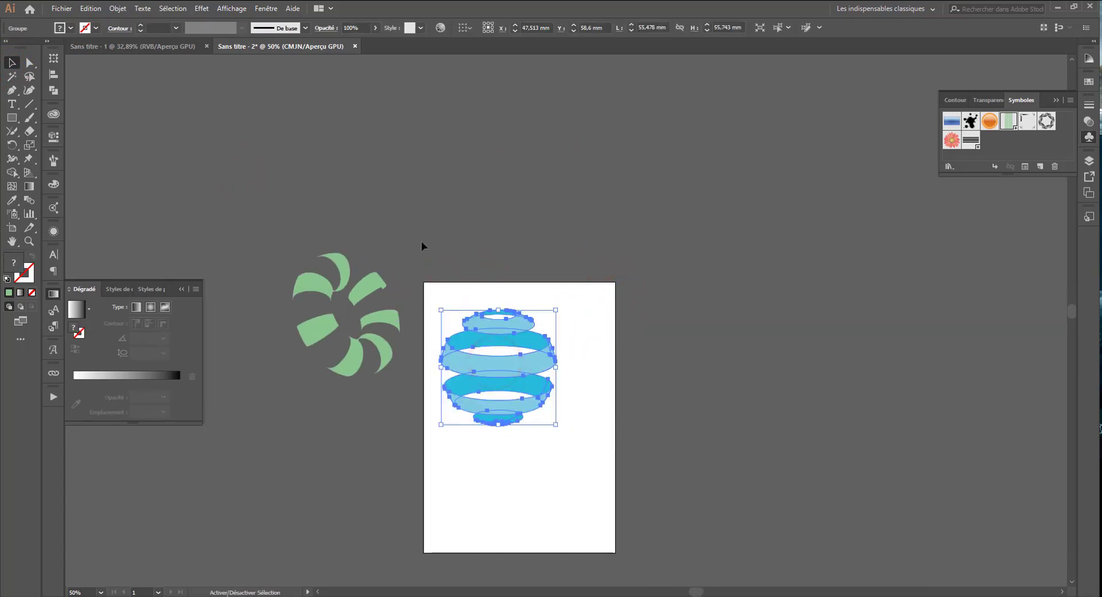
Select the whole green ring and scale it down proportionally to about 46 × 53 mm
drag(419, 216, 279, 359)
drag(399, 252, 291, 381)
click(413, 276)
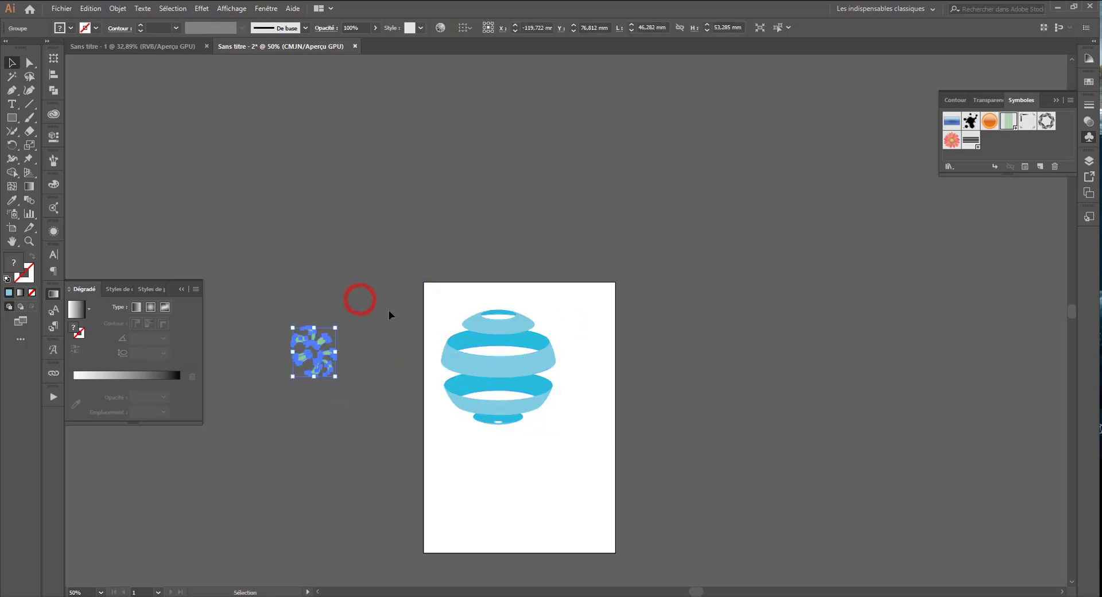
click(389, 310)
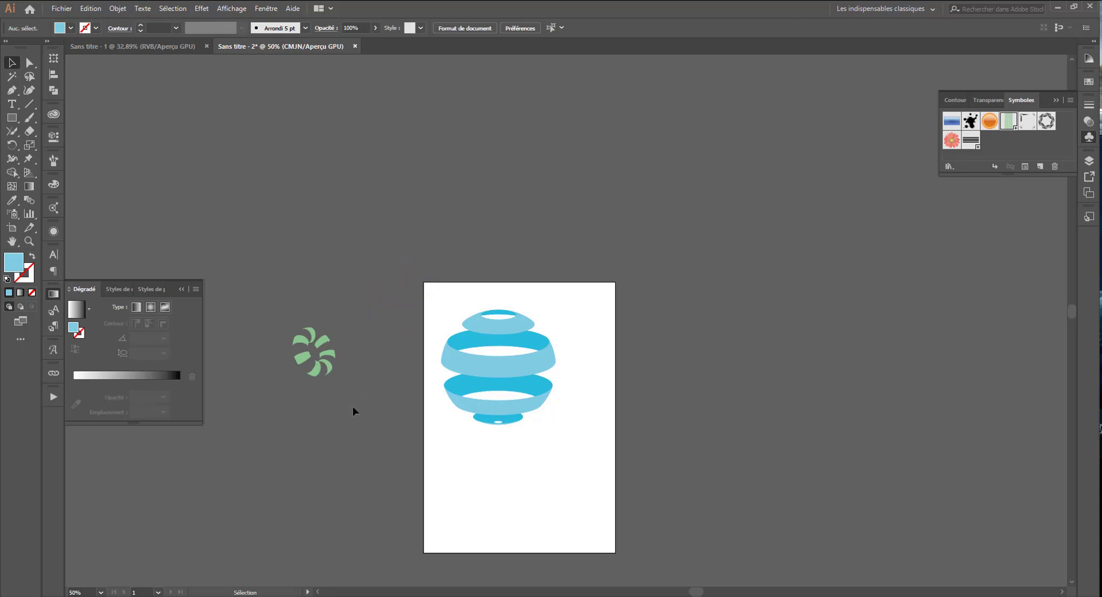
drag(362, 306, 291, 382)
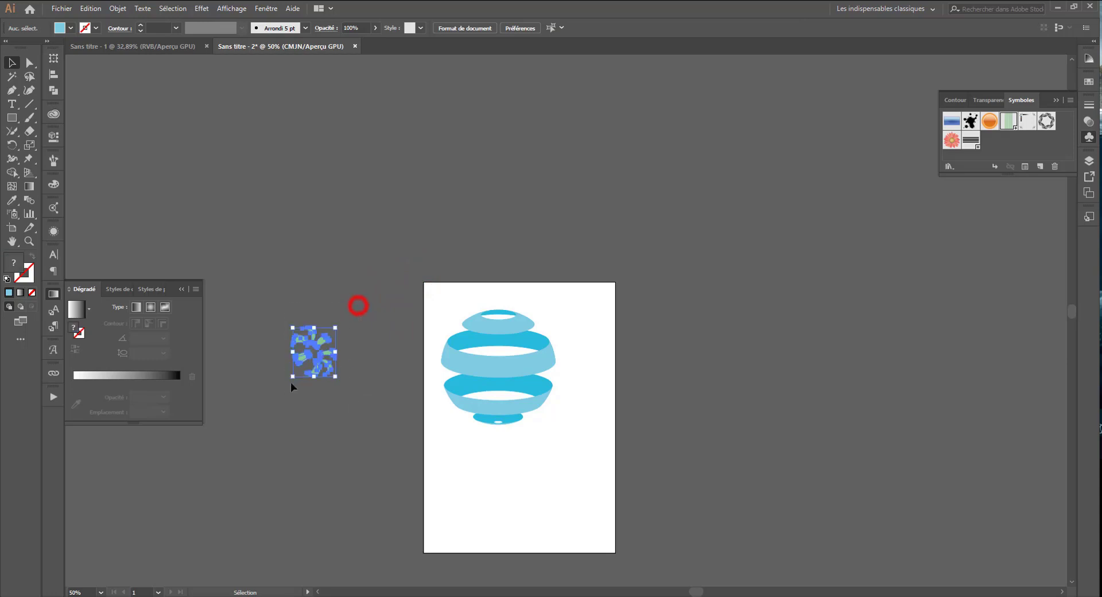
click(551, 306)
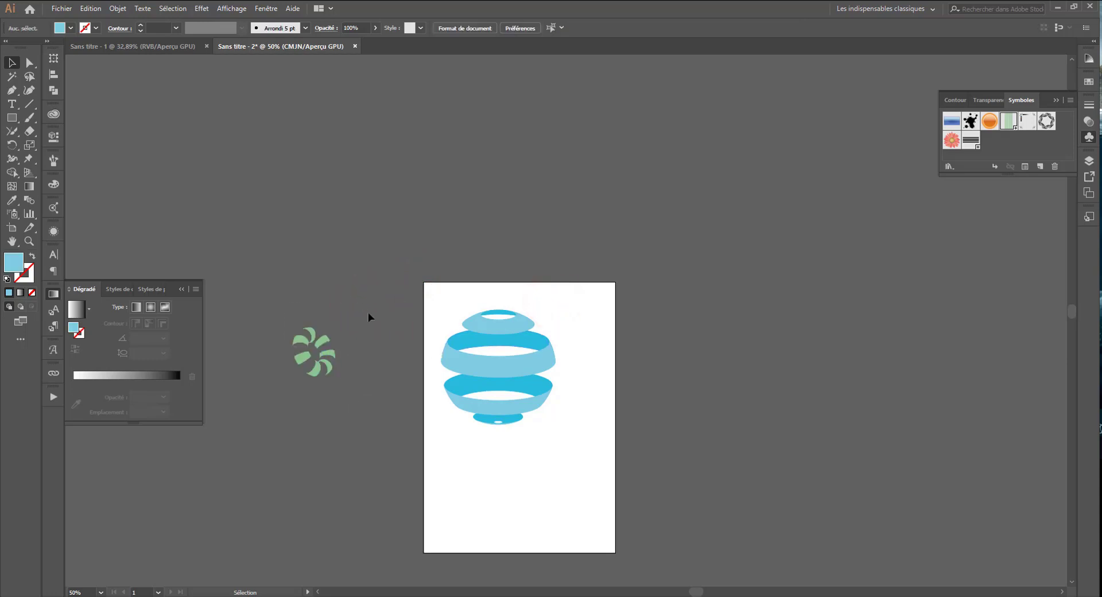
Move the small green ring onto the artboard, just below the blue sphere
drag(360, 307, 270, 405)
drag(302, 359, 487, 475)
click(396, 376)
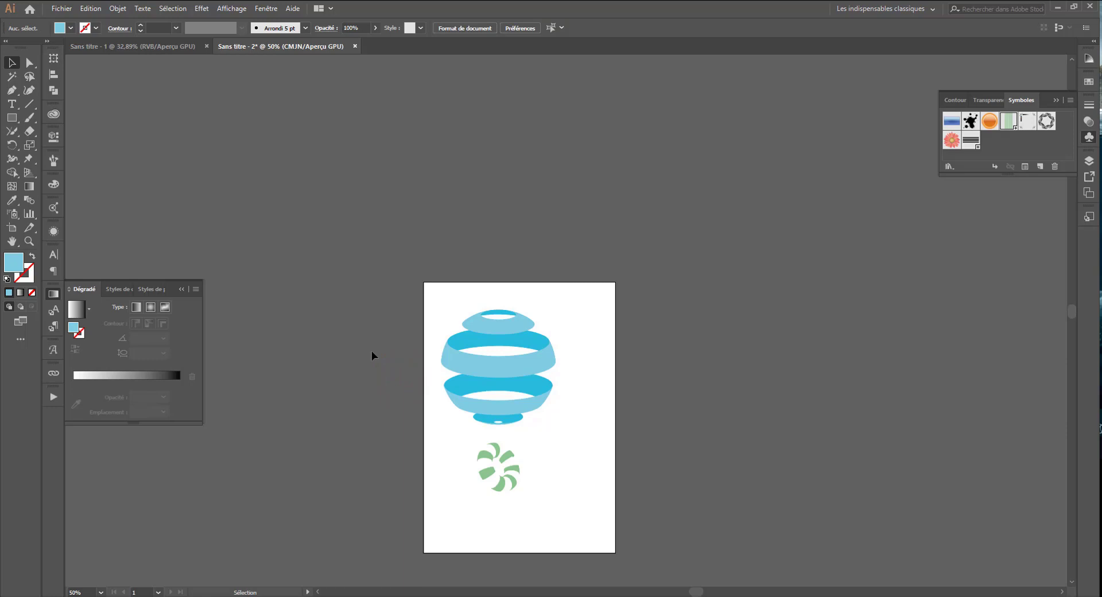
Reposition the green ring to the right of the blue sphere, near the artboard's right edge
key(ctrl+plus)
key(ctrl+plus)
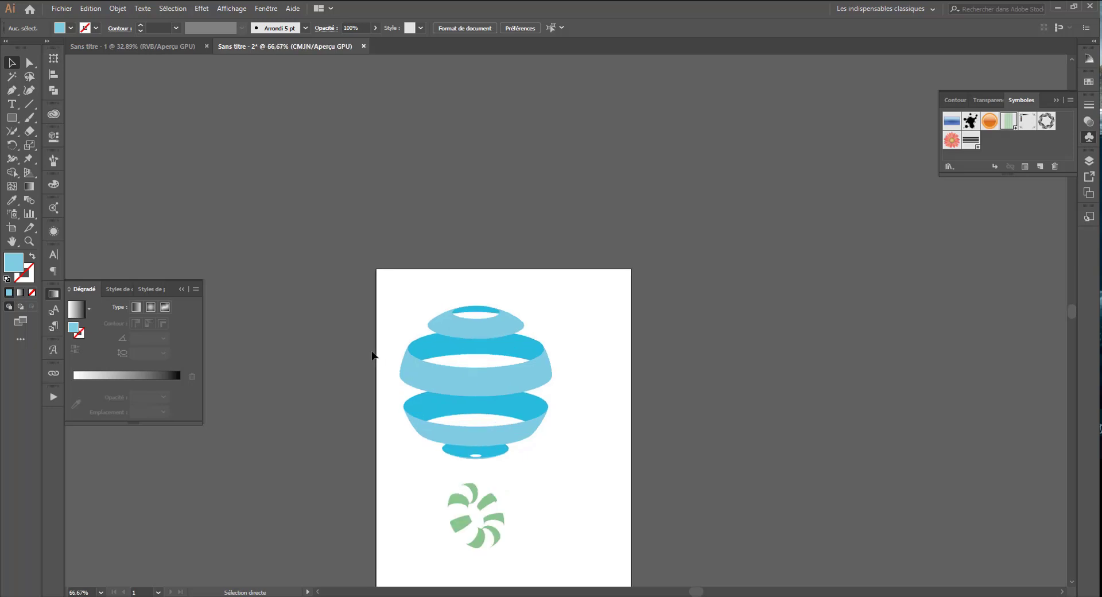
drag(482, 471, 442, 354)
drag(435, 461, 534, 345)
click(592, 253)
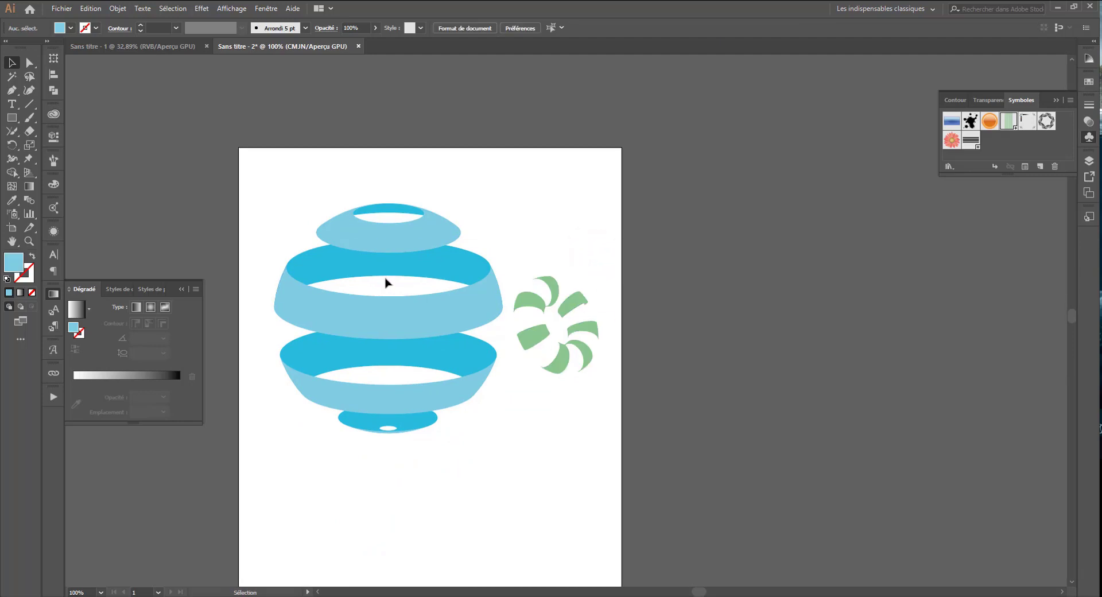